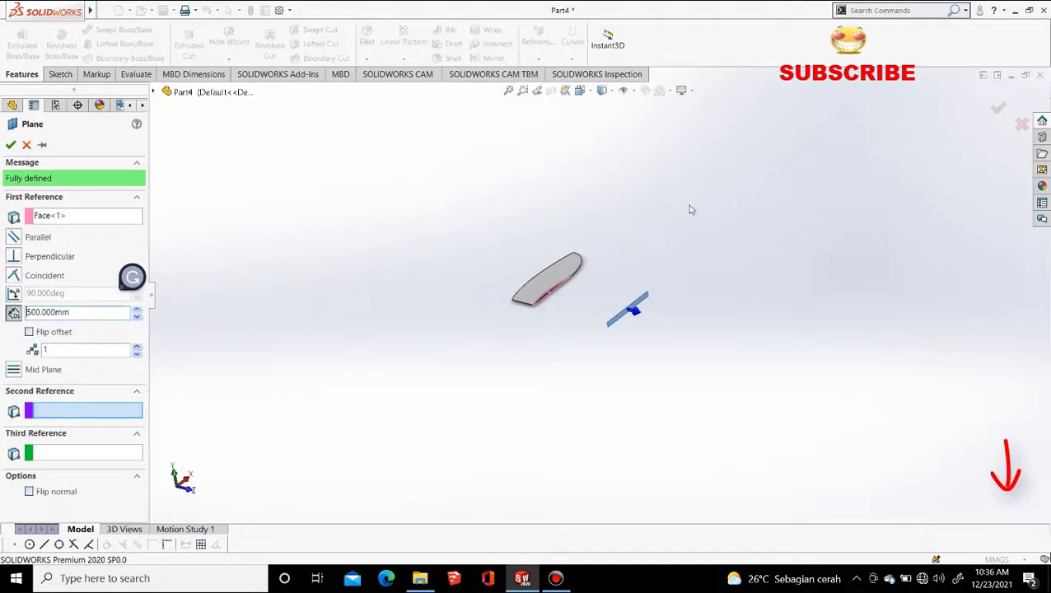
Step: Create a reference plane offset 700 mm outward from the wing section's smaller end face
click(583, 92)
click(596, 136)
click(583, 91)
click(582, 137)
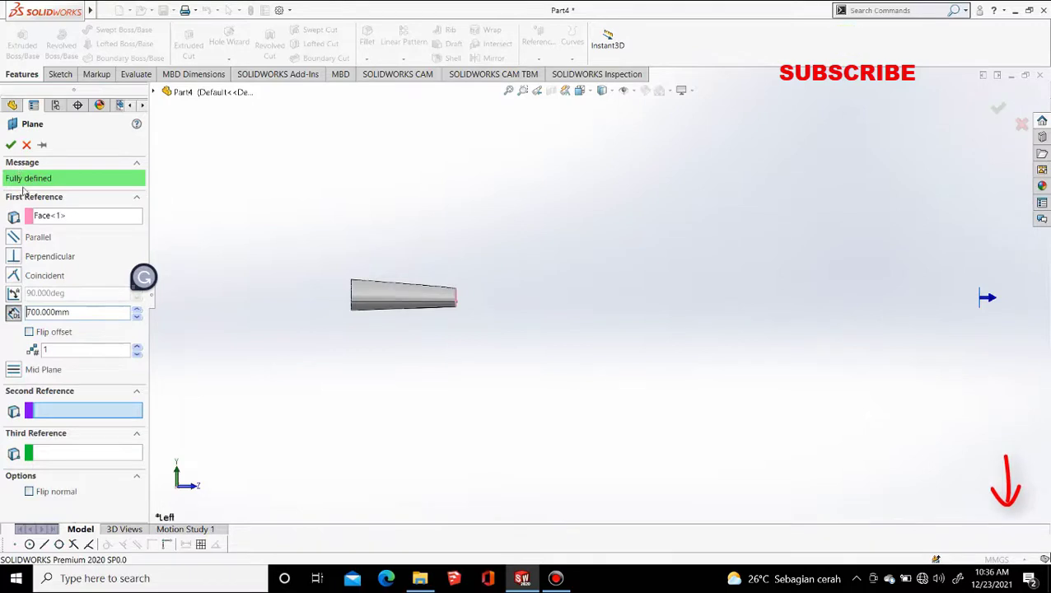
click(10, 145)
Step: Start a sketch on the new offset plane and convert the wing's end-face outline into it
click(582, 91)
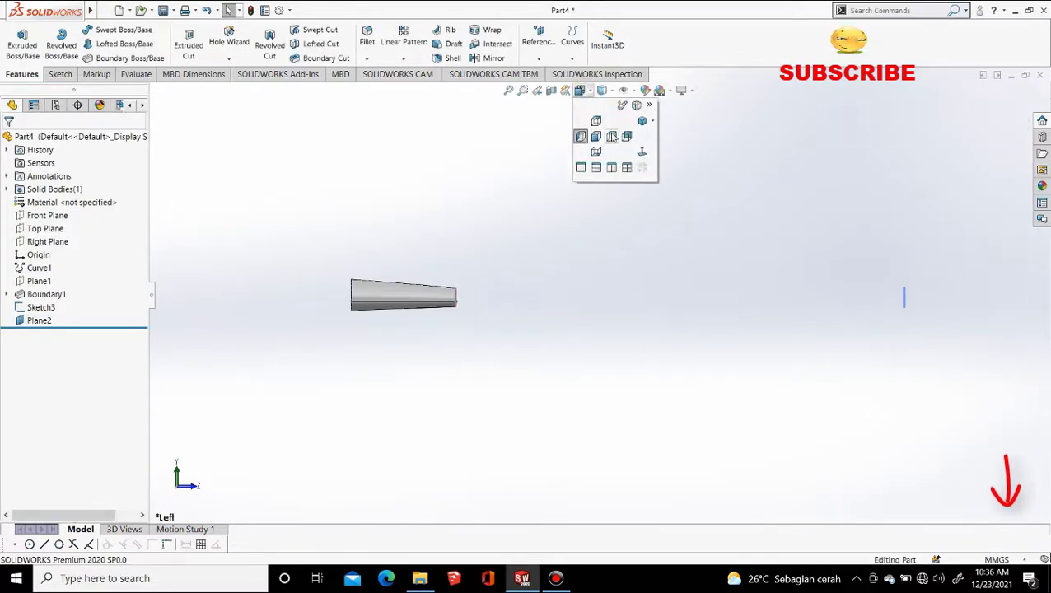
click(597, 137)
click(615, 290)
click(648, 252)
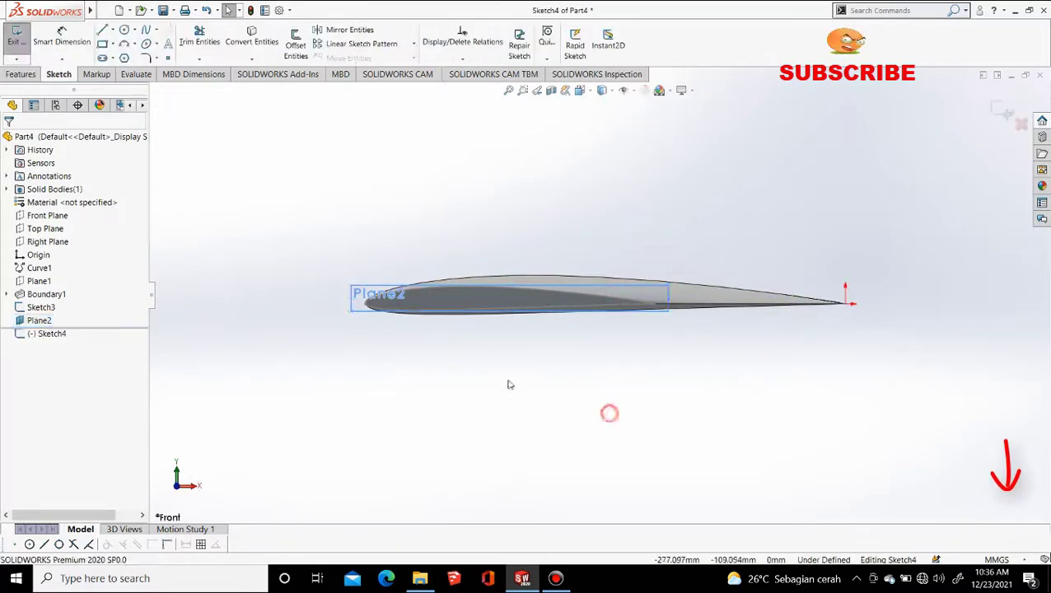
click(262, 43)
click(454, 300)
right_click(454, 299)
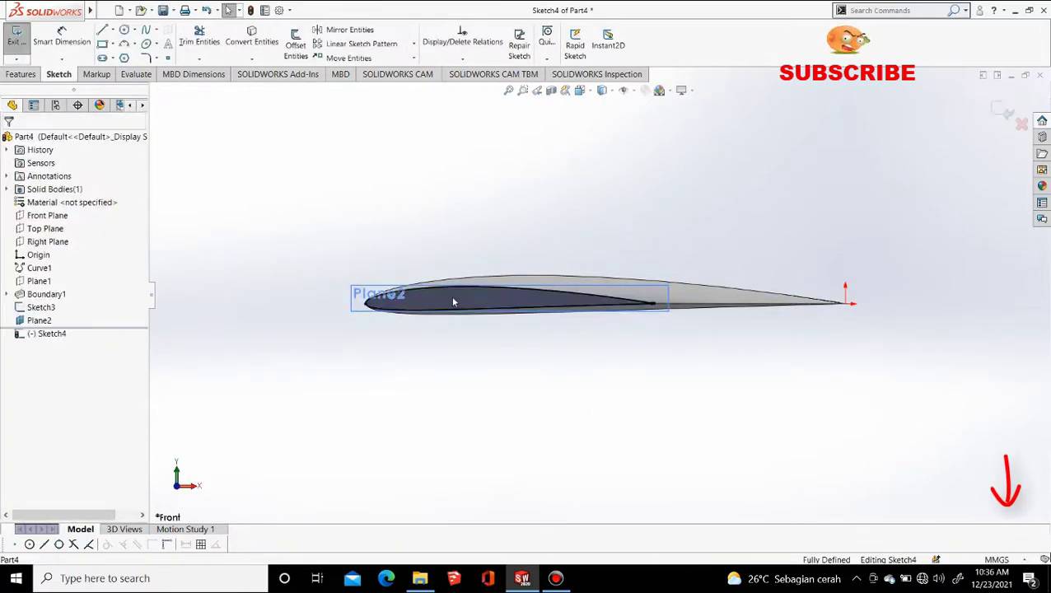
Step: Scale all the converted airfoil entities by 0.5 about a point above the profile
scroll(552, 304, down, 3)
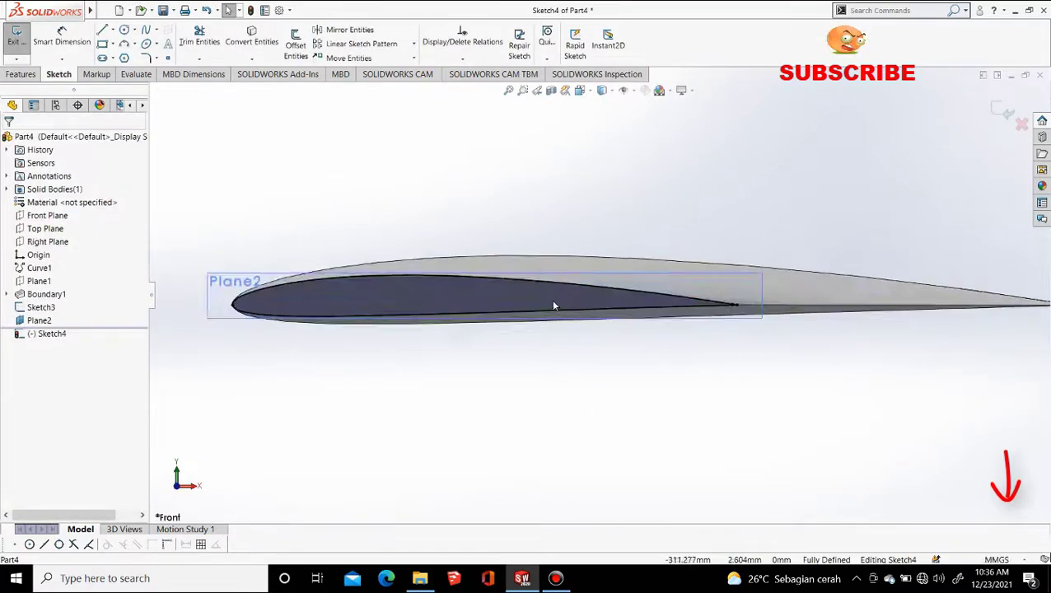
click(413, 58)
click(369, 114)
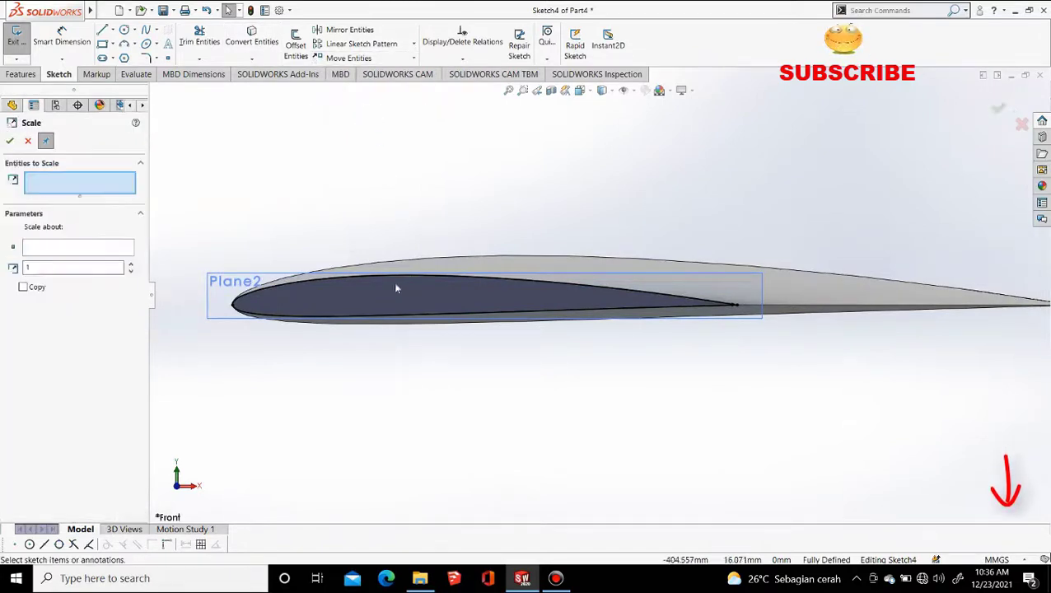
drag(193, 193, 831, 408)
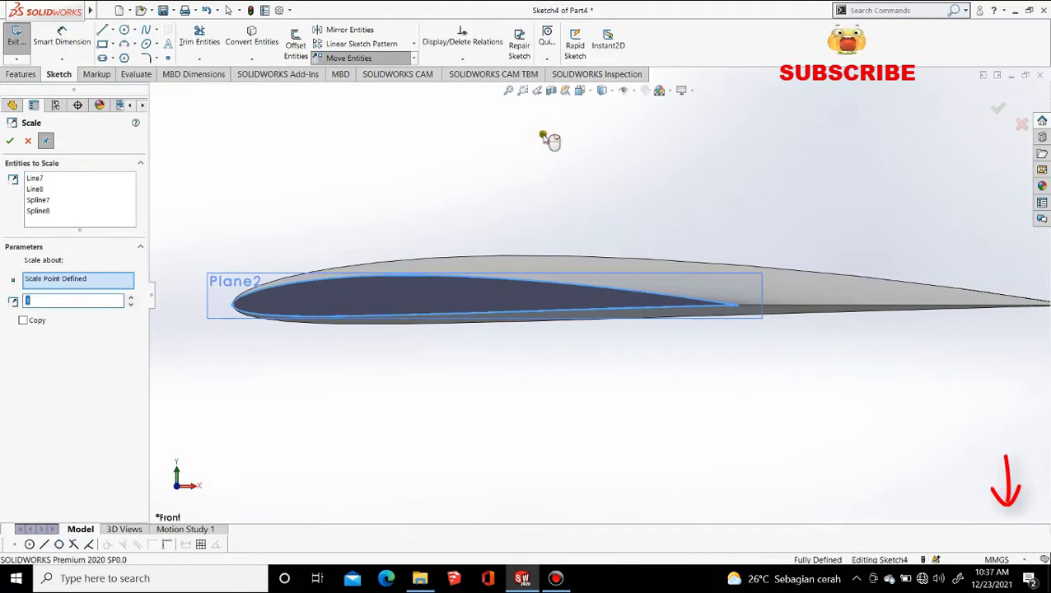
middle_drag(552, 136, 626, 306)
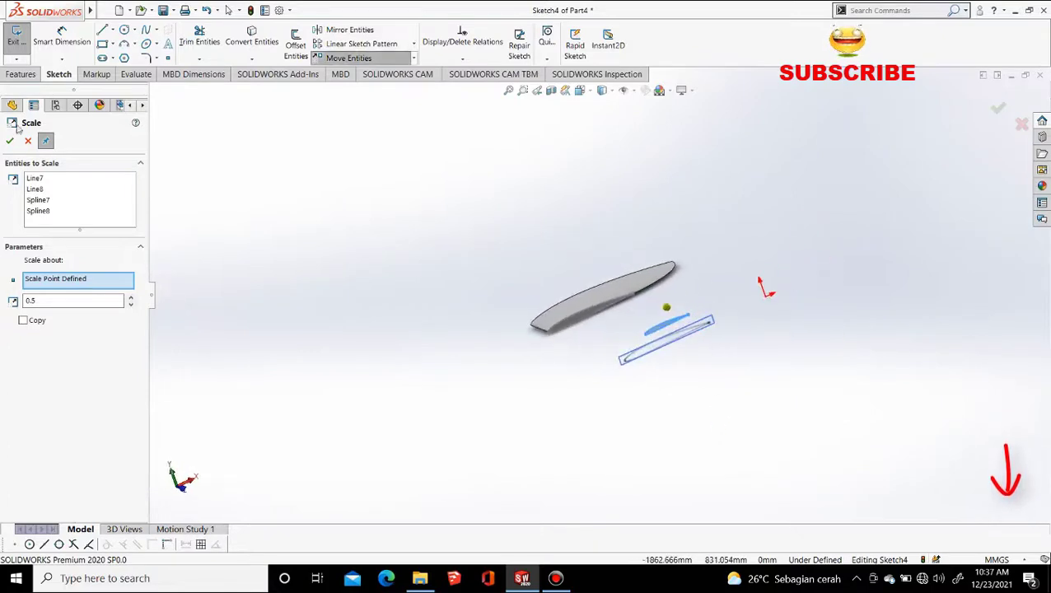
right_click(563, 262)
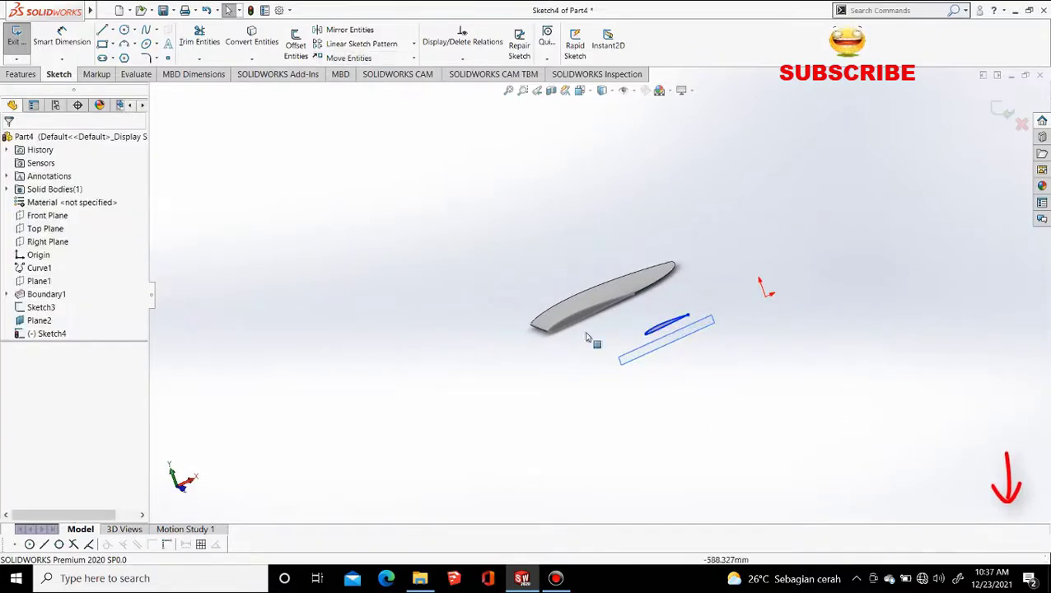
Step: Exit the scaled airfoil sketch and hide the offset plane
click(857, 303)
click(687, 334)
click(759, 298)
click(723, 377)
scroll(680, 324, down, 4)
mouse_move(577, 337)
middle_down()
mouse_move(550, 345)
mouse_move(692, 300)
mouse_move(663, 315)
middle_up()
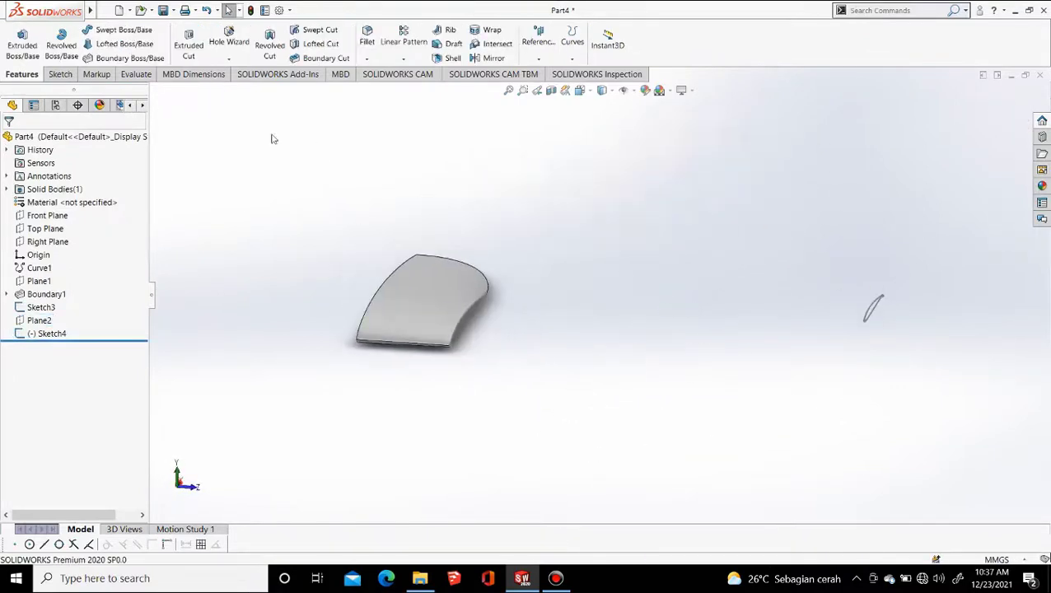
Step: In a new 3D sketch, draw a spline from the wing end face's leading edge to the small airfoil's leading edge
click(61, 74)
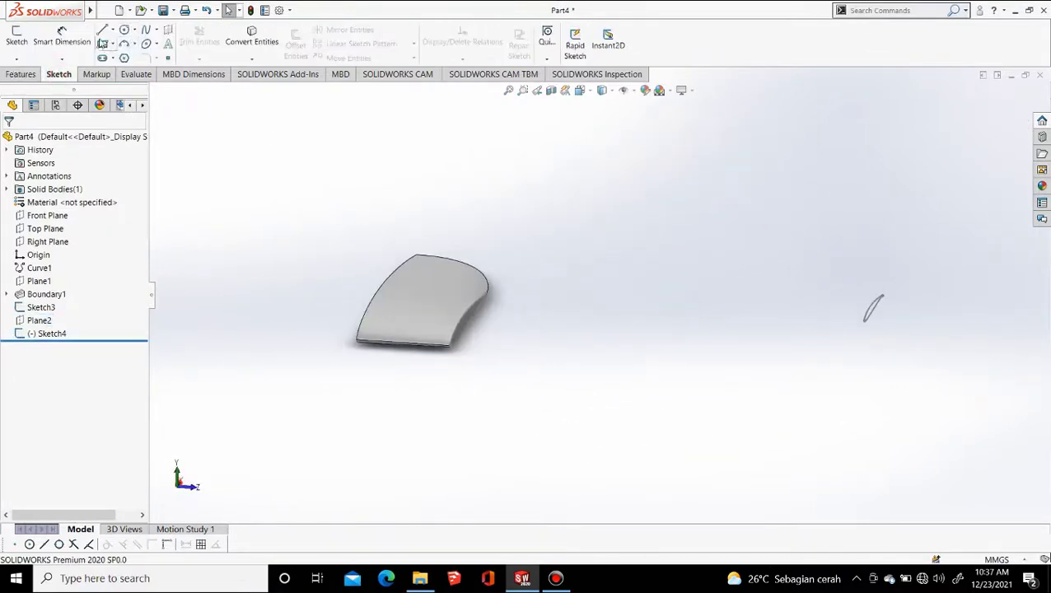
click(17, 60)
click(35, 86)
click(145, 29)
scroll(460, 359, down, 5)
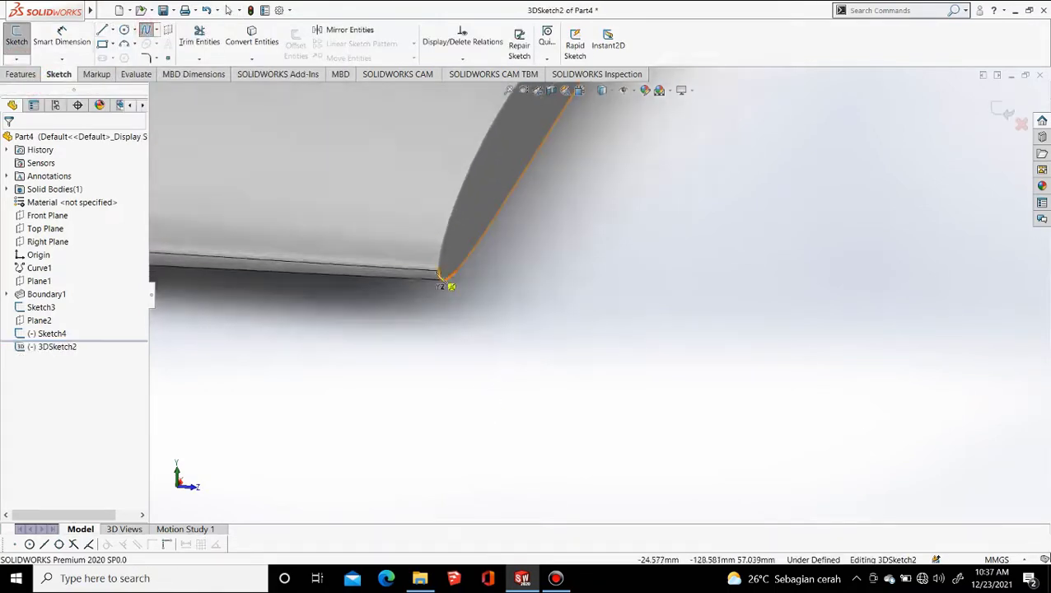
scroll(733, 316, up, 8)
scroll(881, 285, down, 6)
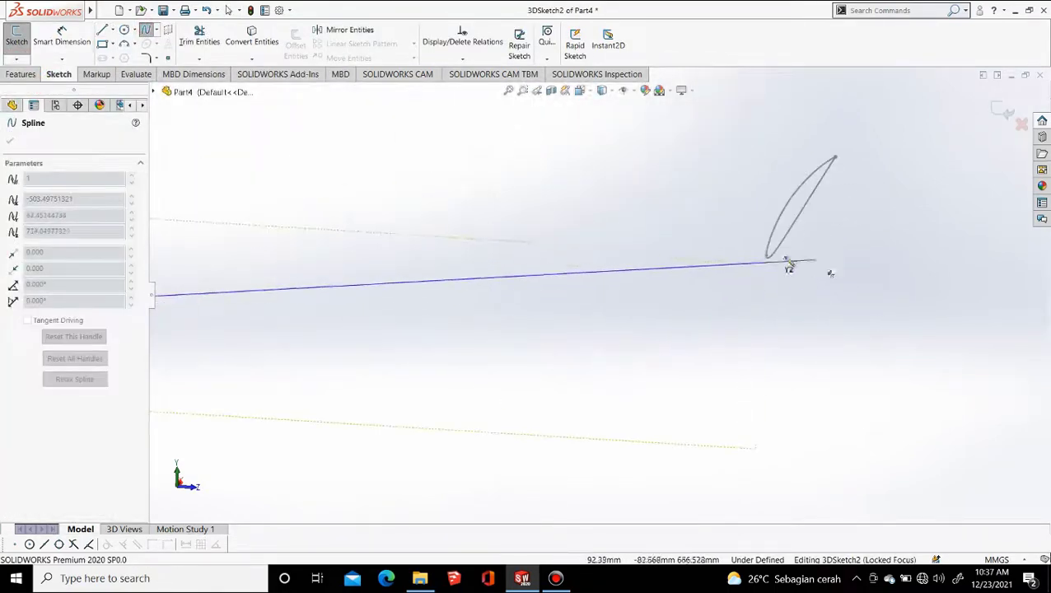
click(767, 255)
key(Escape)
scroll(795, 315, up, 8)
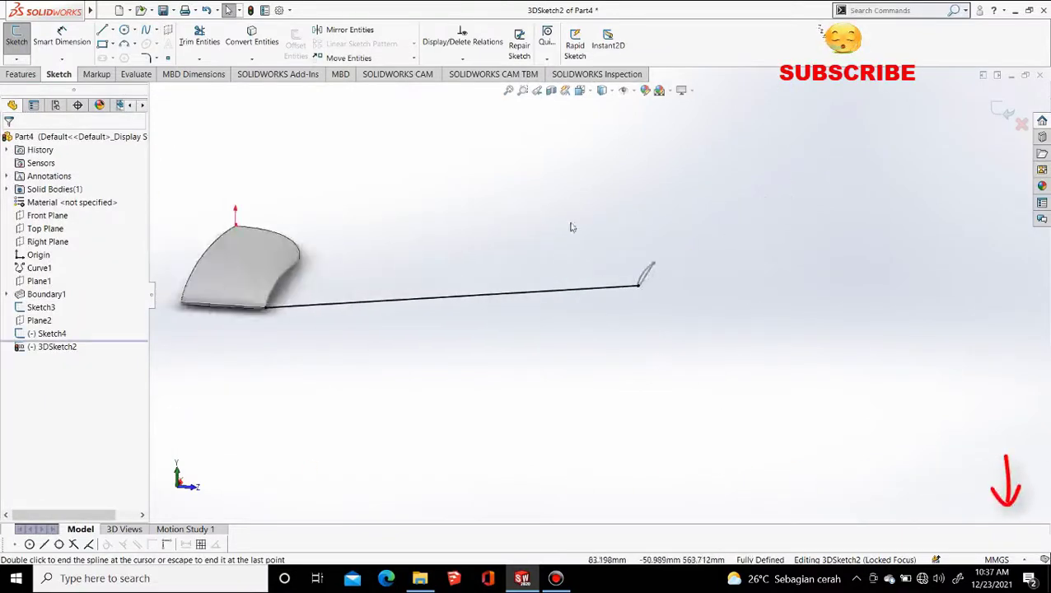
Step: Make the leading-edge spline tangent to the adjoining leading edge of the existing wing section
click(582, 91)
click(595, 136)
click(581, 91)
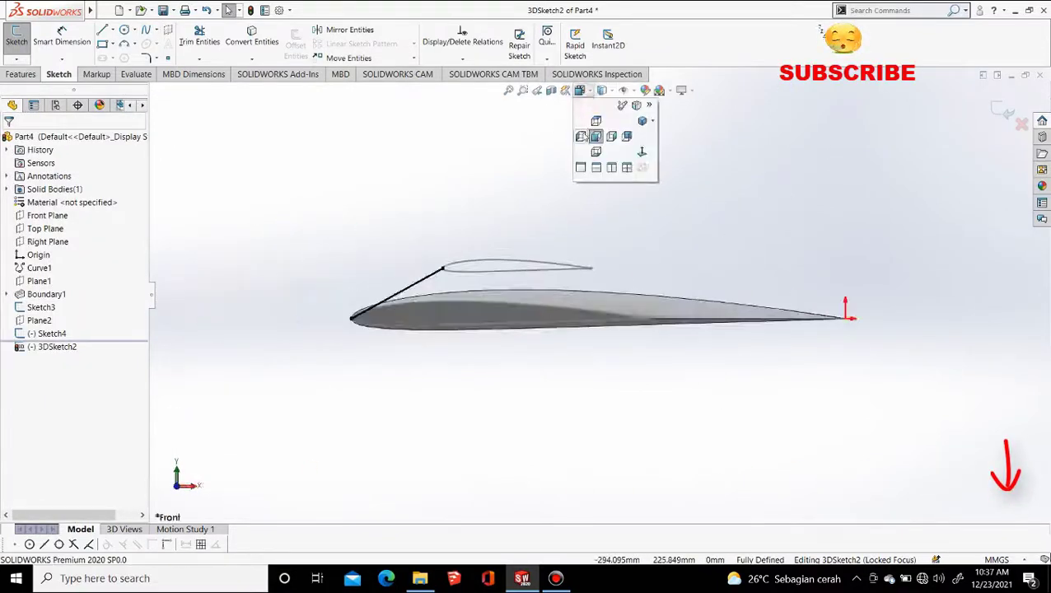
click(581, 136)
click(614, 305)
scroll(430, 312, down, 5)
ctrl+click(417, 252)
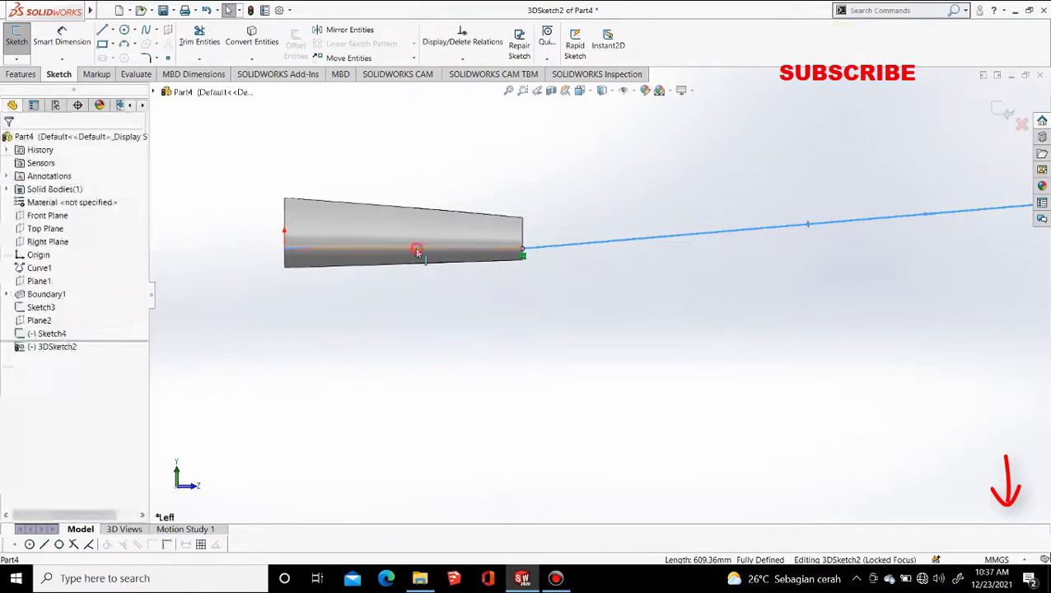
click(448, 201)
click(637, 306)
scroll(651, 311, up, 6)
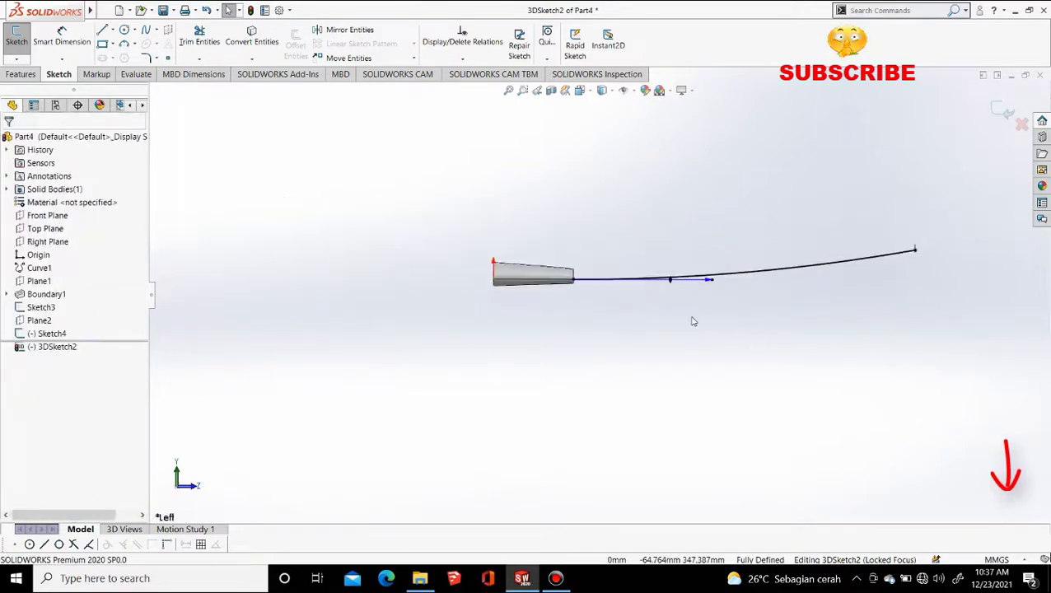
Step: Draw a second spline from the small airfoil's trailing edge to the wing end face's trailing edge
middle_drag(692, 321, 689, 284)
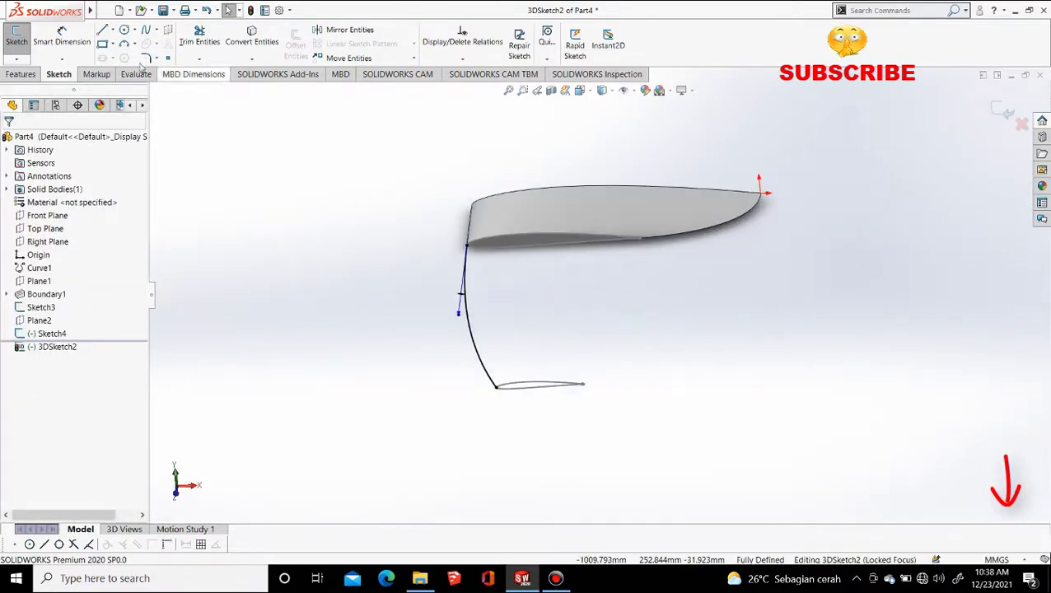
click(145, 31)
scroll(563, 424, down, 8)
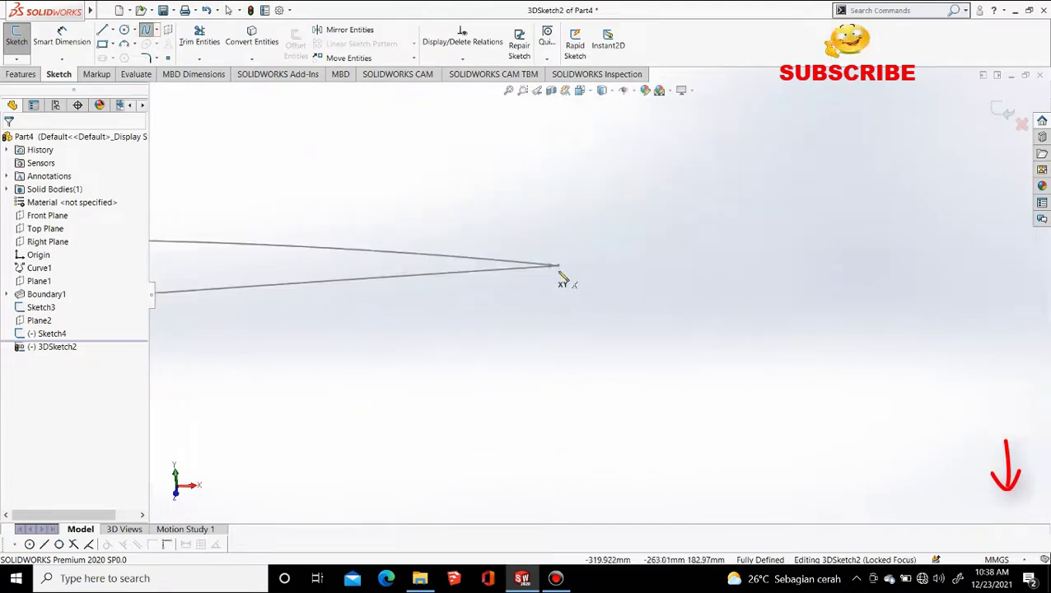
scroll(628, 240, up, 8)
scroll(629, 262, down, 10)
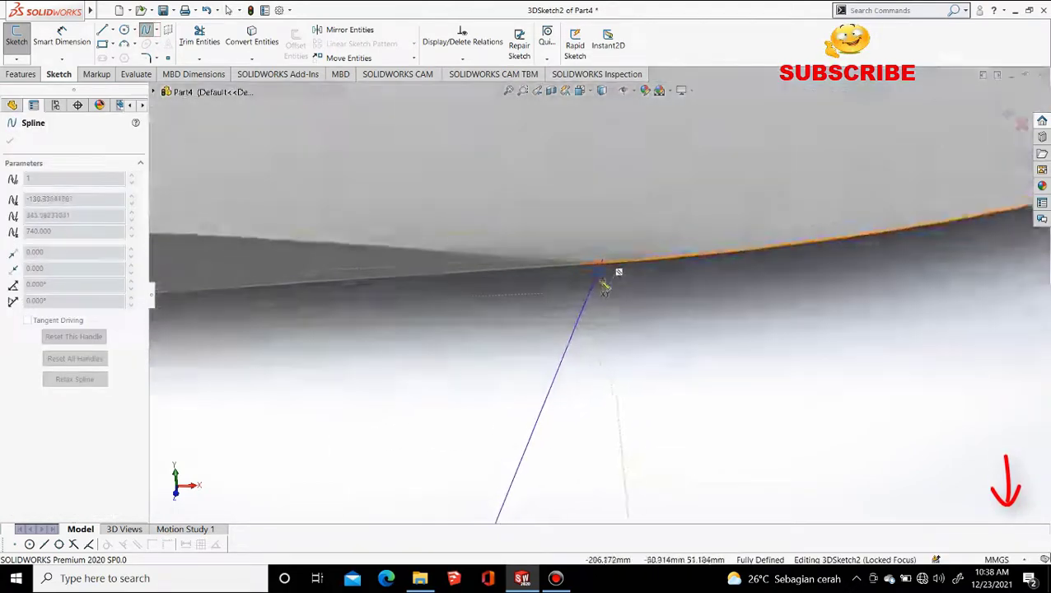
key(Escape)
scroll(615, 410, up, 8)
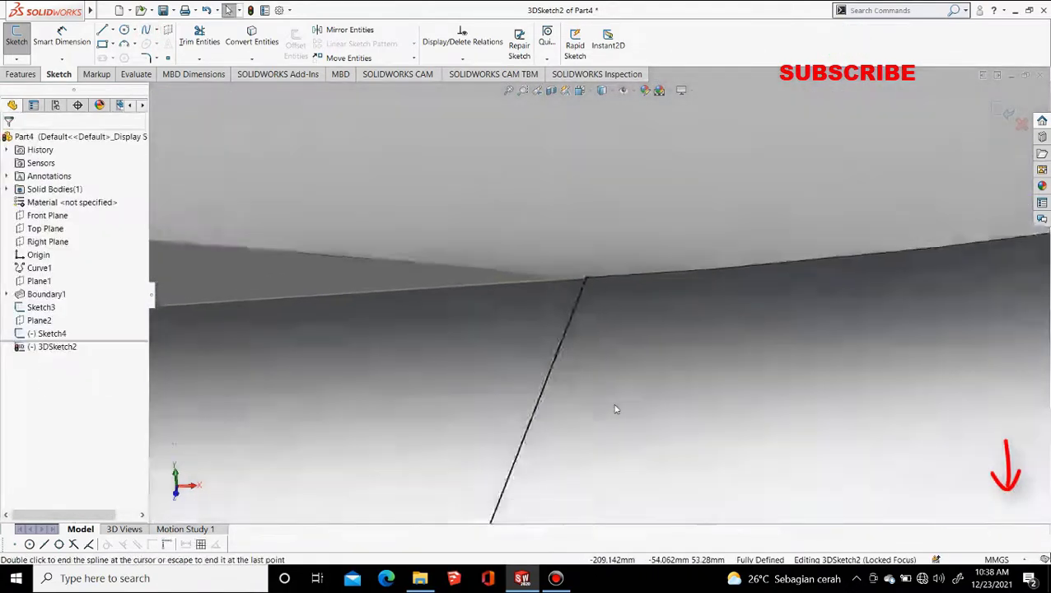
Step: Bend the trailing-edge spline slightly downward near the wing section to follow the leading-edge curve, and exit the 3D sketch
middle_drag(512, 323, 576, 420)
click(567, 90)
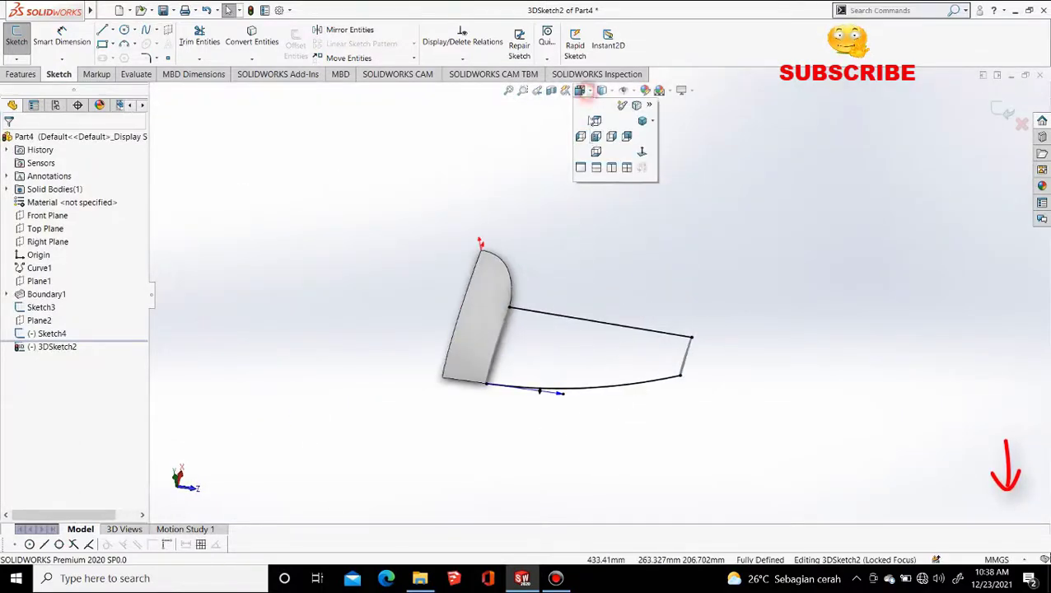
click(593, 132)
click(589, 305)
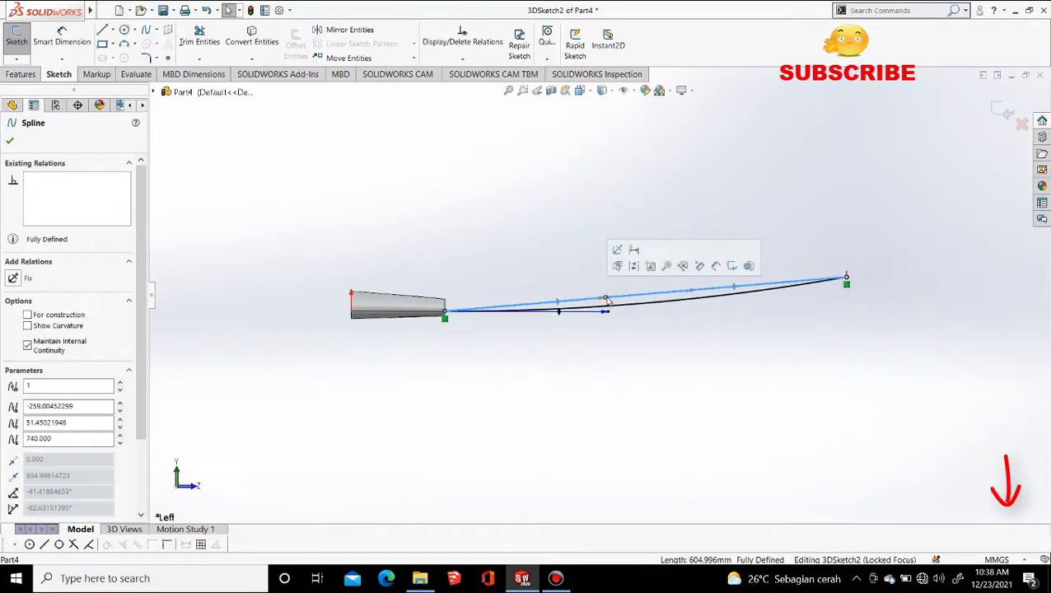
click(608, 310)
middle_drag(610, 316, 556, 499)
scroll(634, 395, up, 6)
click(1001, 108)
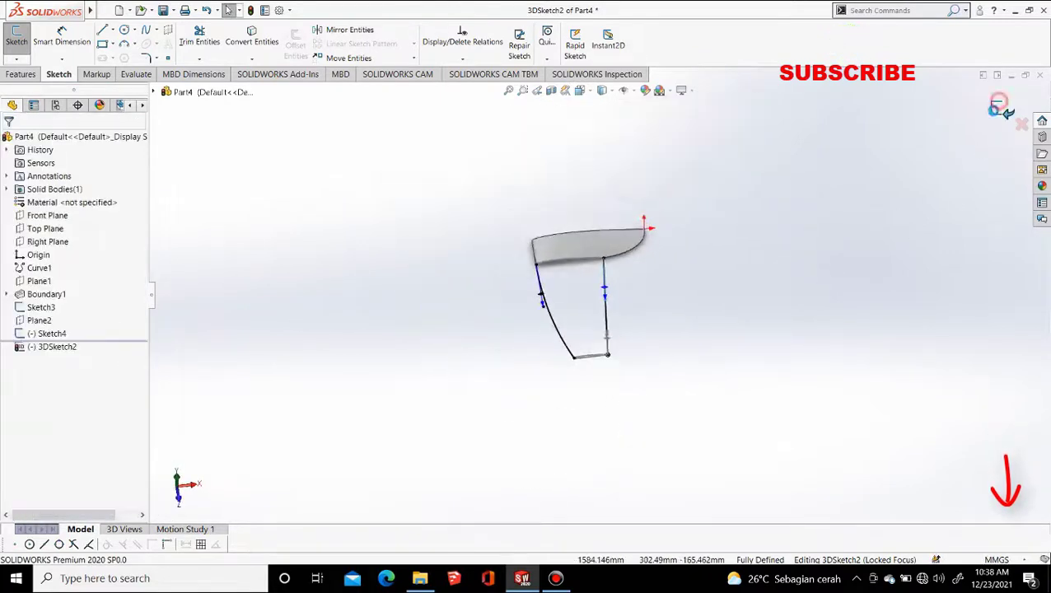
Step: Start a Boundary Boss/Base with the wing end profile and the small tip airfoil as Direction 1 curves
scroll(502, 288, down, 4)
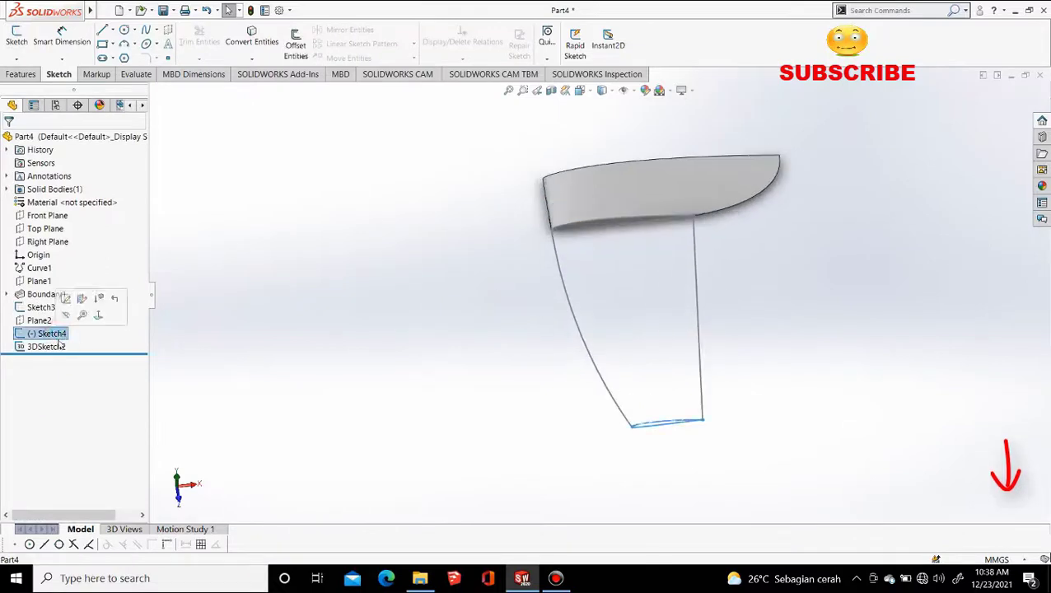
click(21, 74)
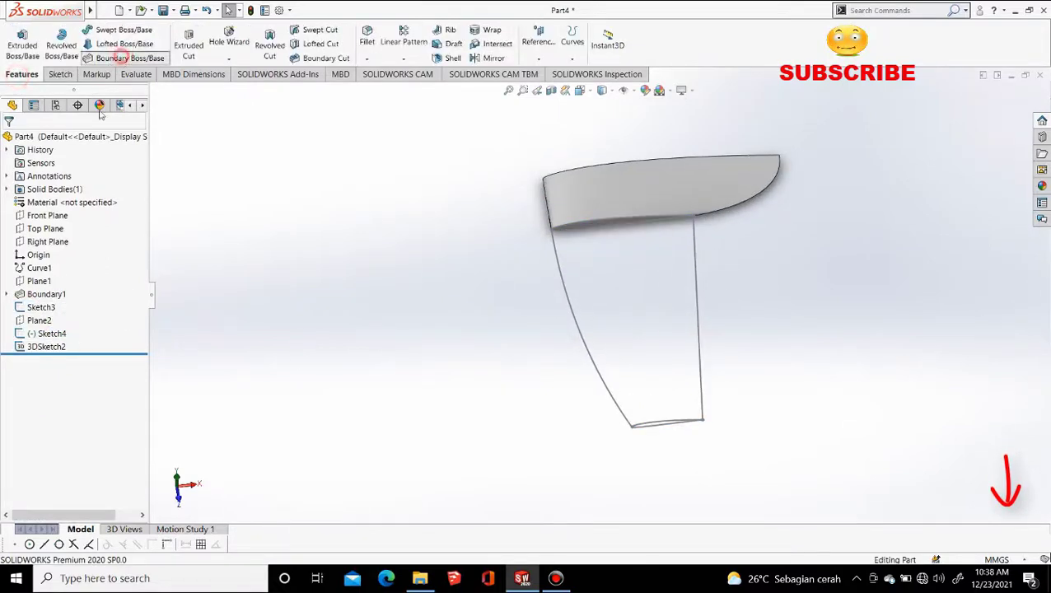
click(608, 223)
click(660, 426)
Step: Add the leading-edge and trailing-edge splines as separate Direction 2 open groups and create the boundary solid
click(86, 310)
right_click(72, 330)
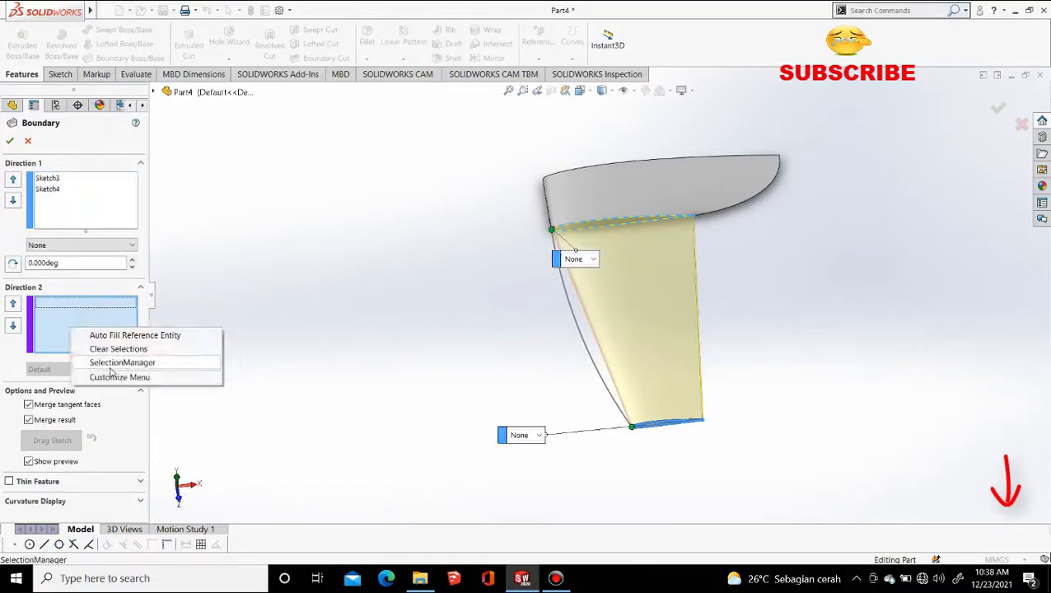
click(116, 366)
click(582, 340)
right_click(580, 339)
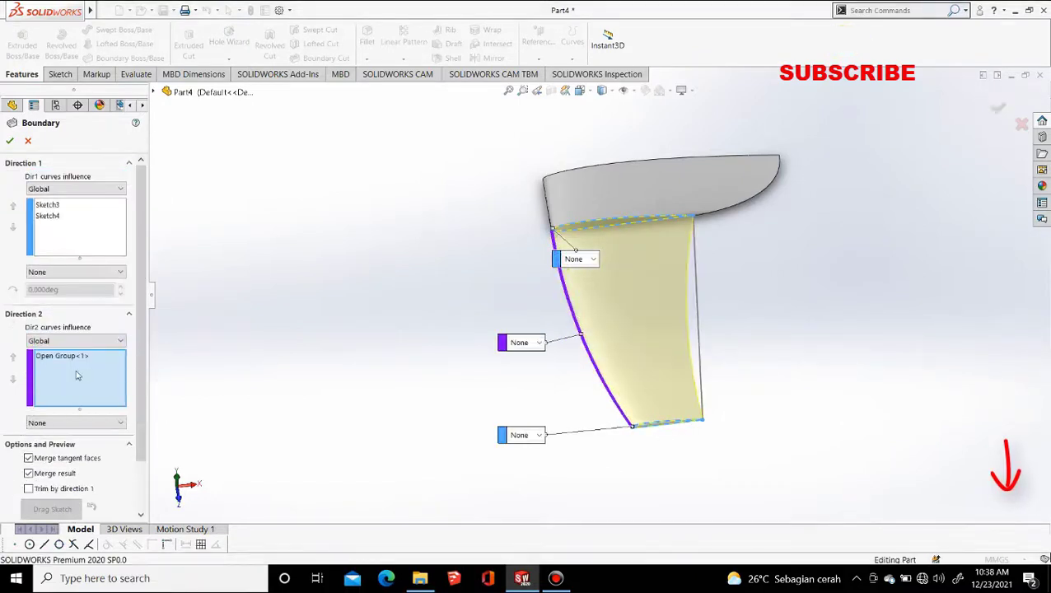
right_click(77, 373)
click(128, 406)
click(698, 305)
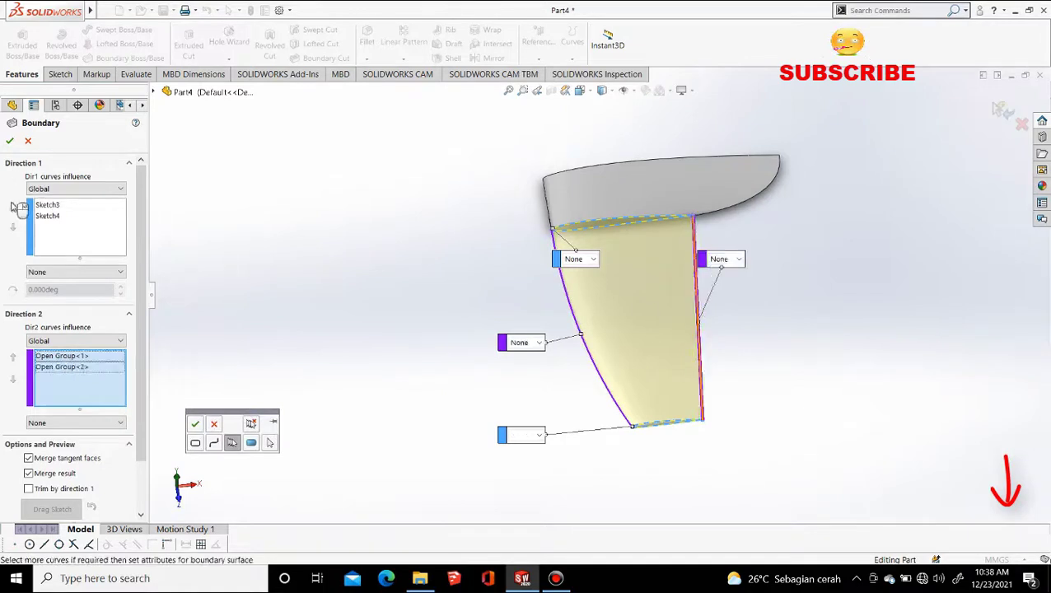
click(9, 141)
Step: Start a curve through XYZ points and load the coordinates from the text file "aerofoil plot 0009"
middle_drag(453, 227, 416, 302)
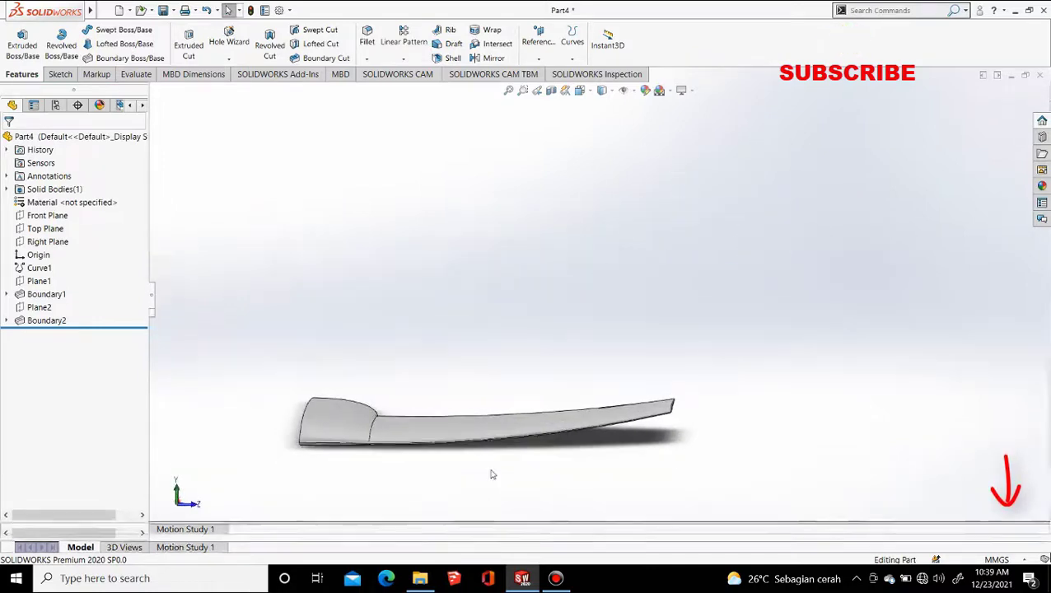
mouse_move(332, 373)
middle_down()
mouse_move(284, 387)
mouse_move(305, 441)
mouse_move(357, 365)
mouse_move(437, 400)
mouse_move(469, 304)
mouse_move(370, 338)
mouse_move(389, 399)
mouse_move(484, 274)
mouse_move(570, 329)
mouse_move(462, 418)
mouse_move(166, 167)
middle_up()
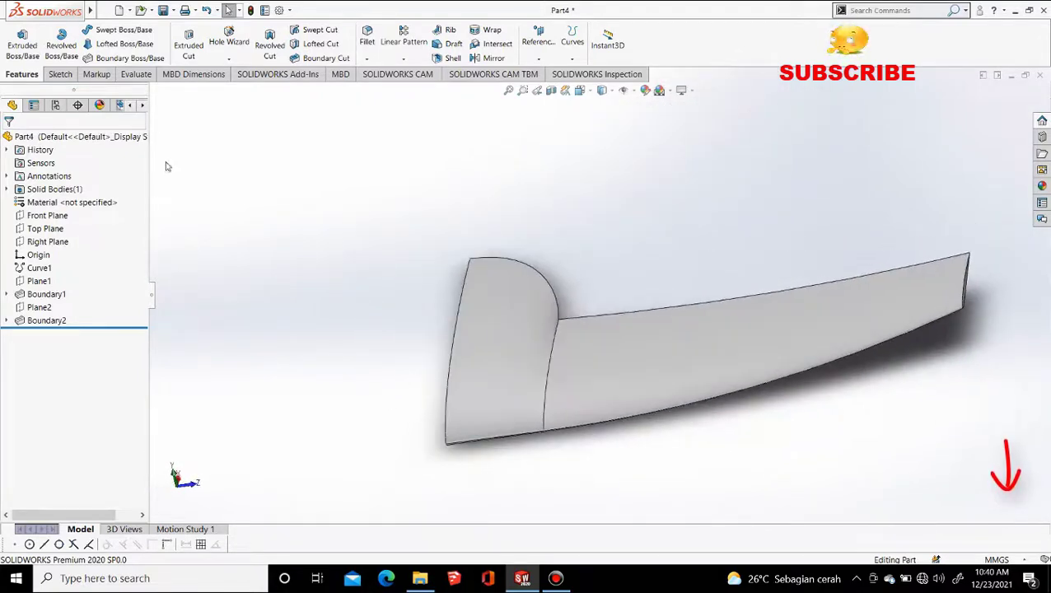
click(176, 11)
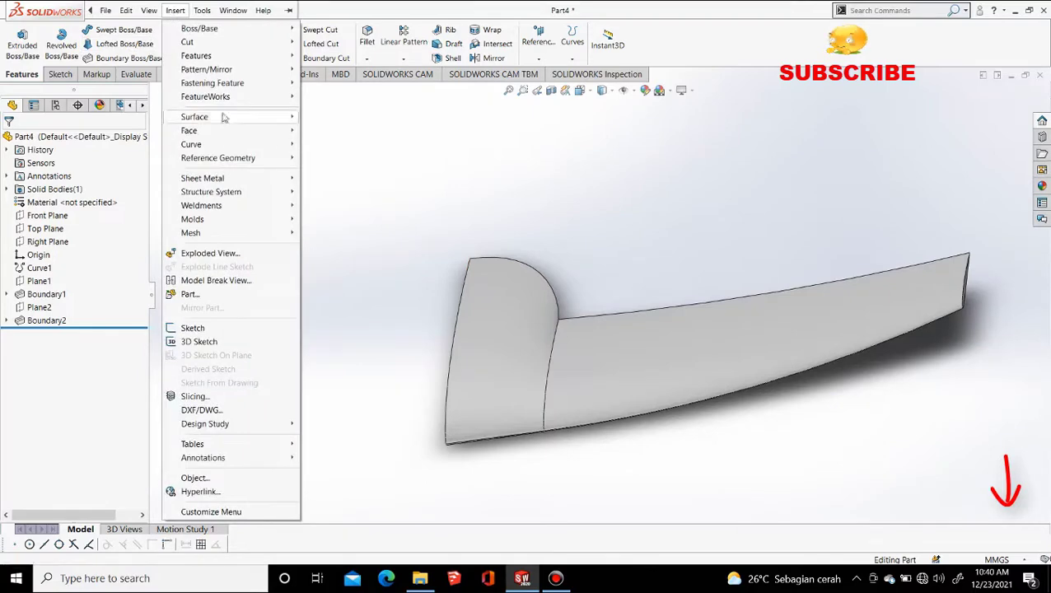
mouse_move(192, 145)
click(338, 188)
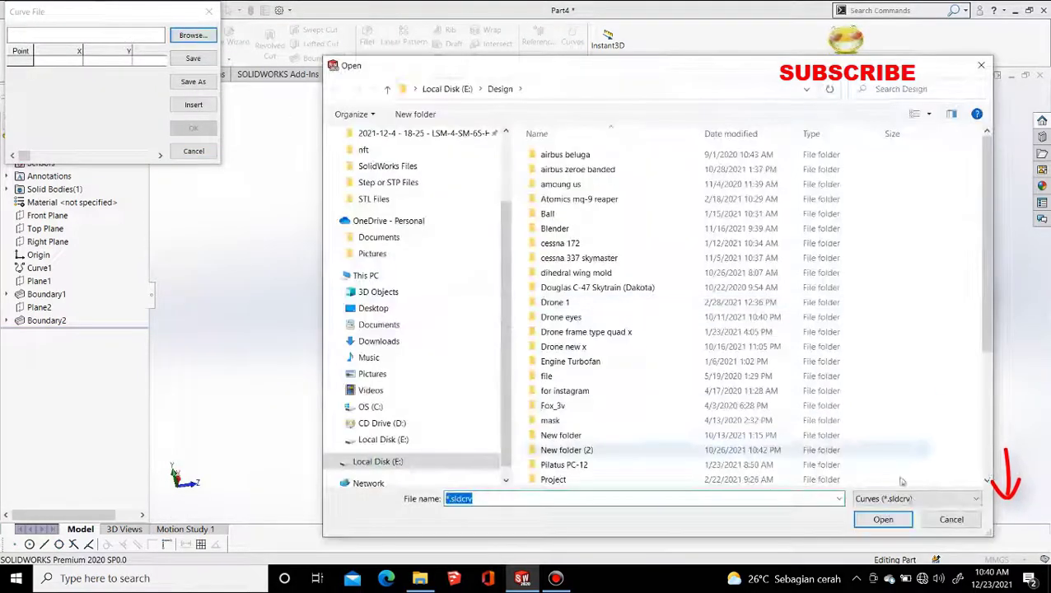
click(916, 499)
click(907, 518)
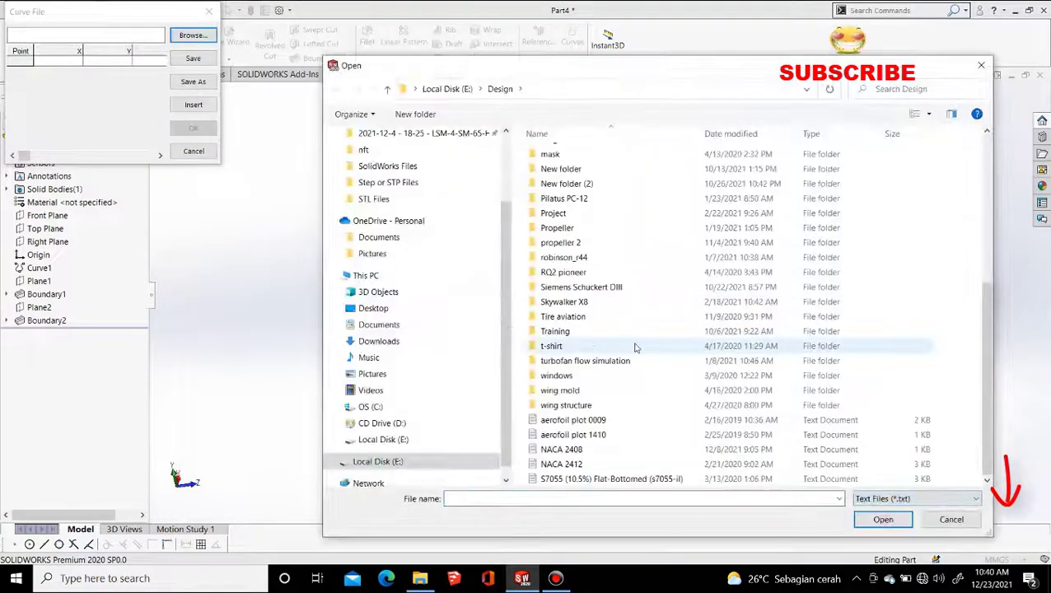
click(573, 420)
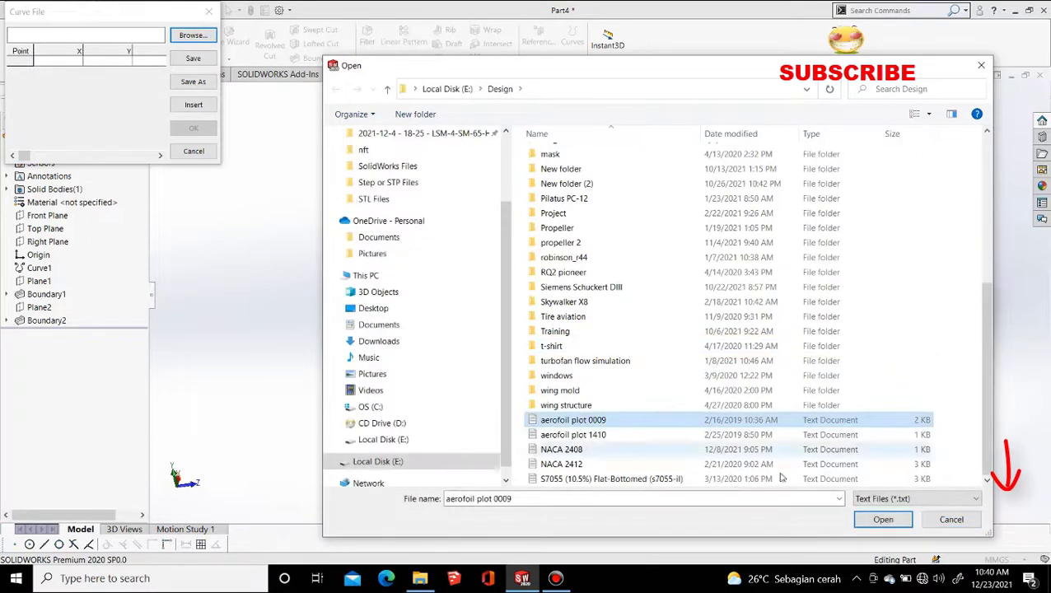
click(885, 519)
Step: Create the small airfoil curve from the loaded coordinates and check its position at the wing root's trailing edge
scroll(449, 412, down, 7)
scroll(503, 288, up, 3)
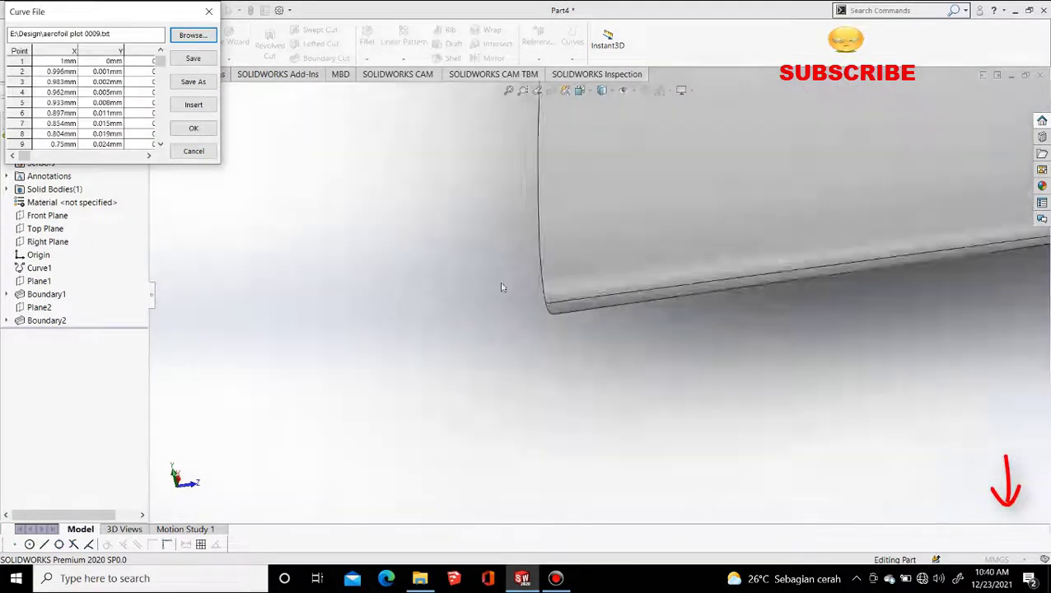
scroll(503, 287, up, 6)
scroll(618, 201, down, 10)
middle_drag(521, 307, 530, 345)
click(195, 129)
middle_drag(424, 305, 354, 413)
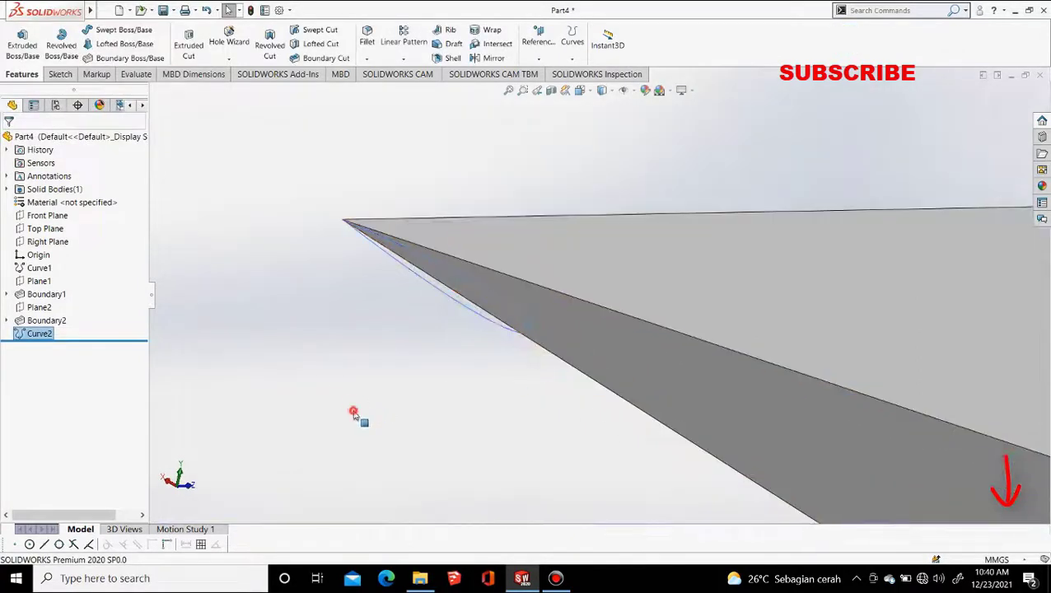
click(33, 336)
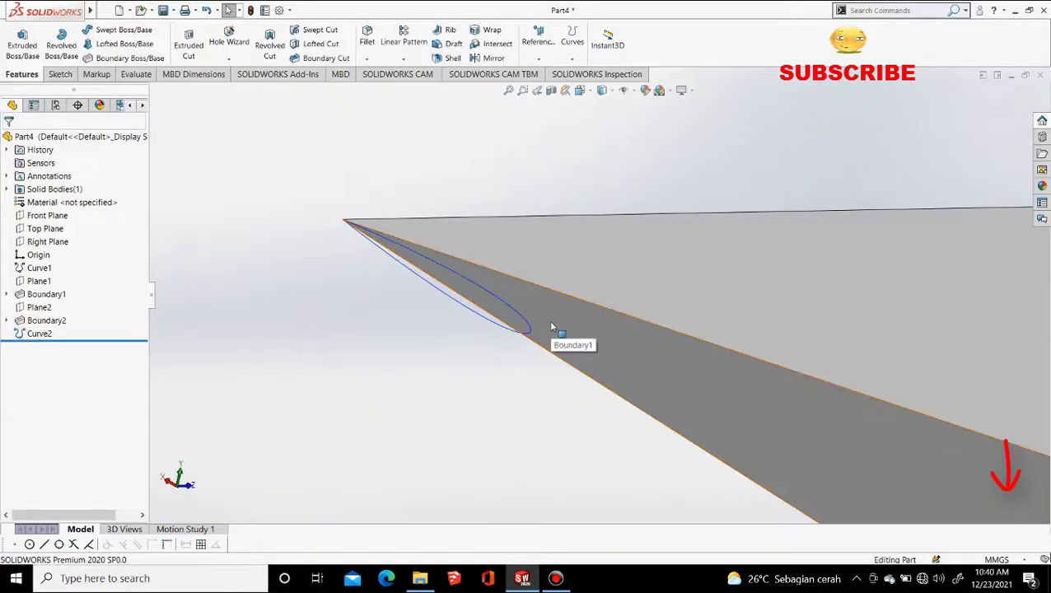
Step: Sketch on the Front Plane, convert the imported airfoil curve into a sketch profile, and exit the sketch
click(43, 228)
scroll(563, 397, up, 6)
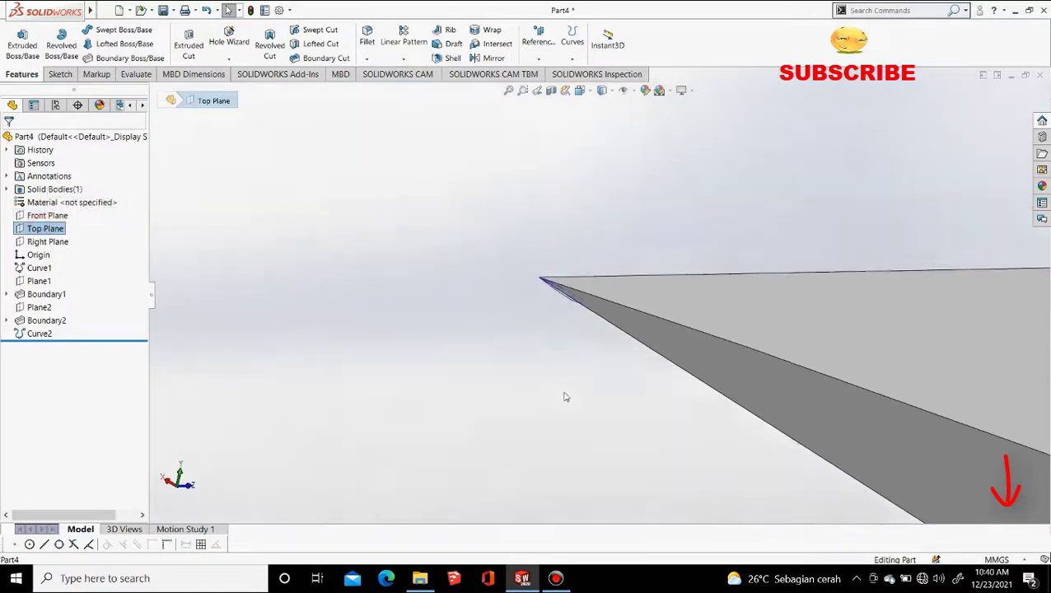
click(51, 216)
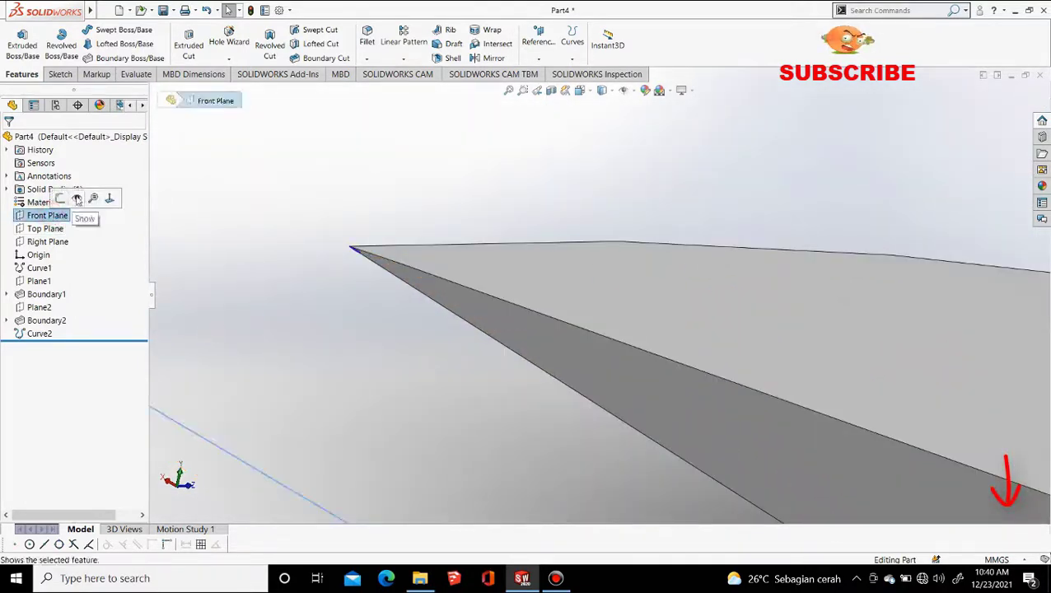
click(61, 198)
scroll(257, 363, down, 6)
click(258, 363)
click(253, 42)
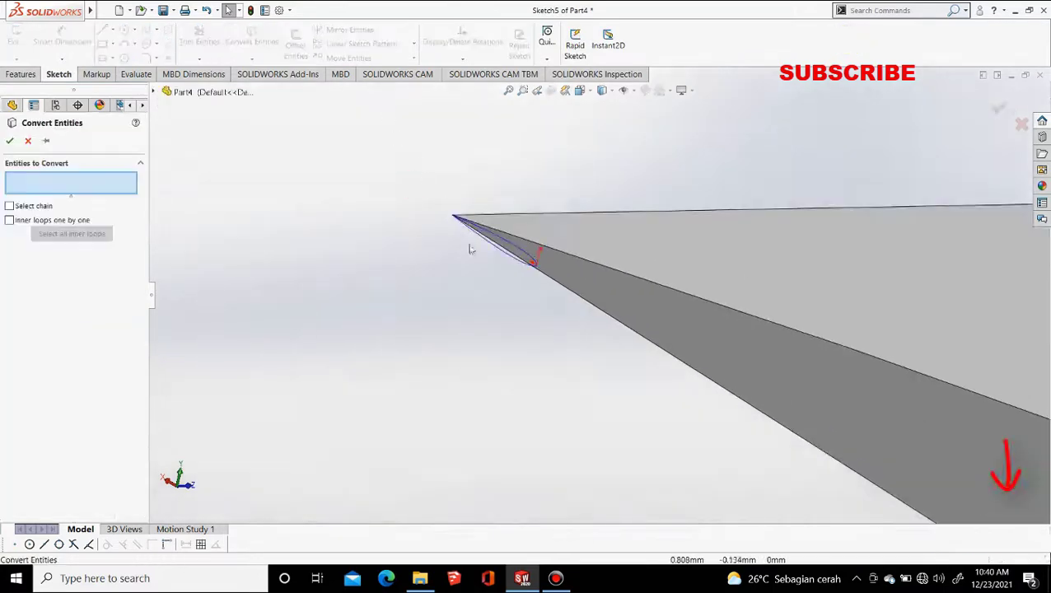
click(497, 256)
key(Return)
scroll(529, 266, down, 6)
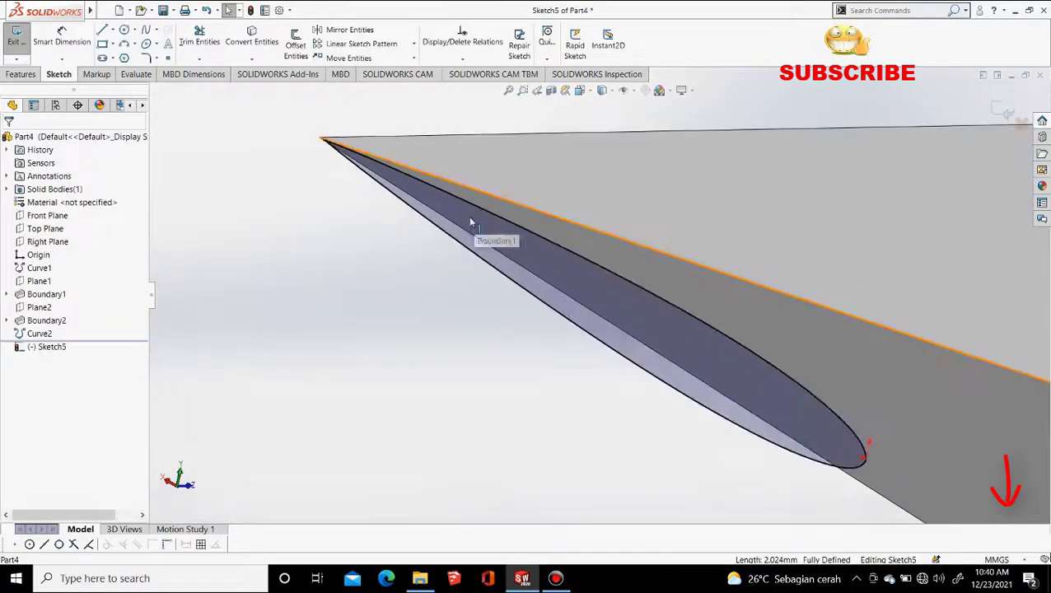
scroll(369, 421, up, 5)
click(1003, 111)
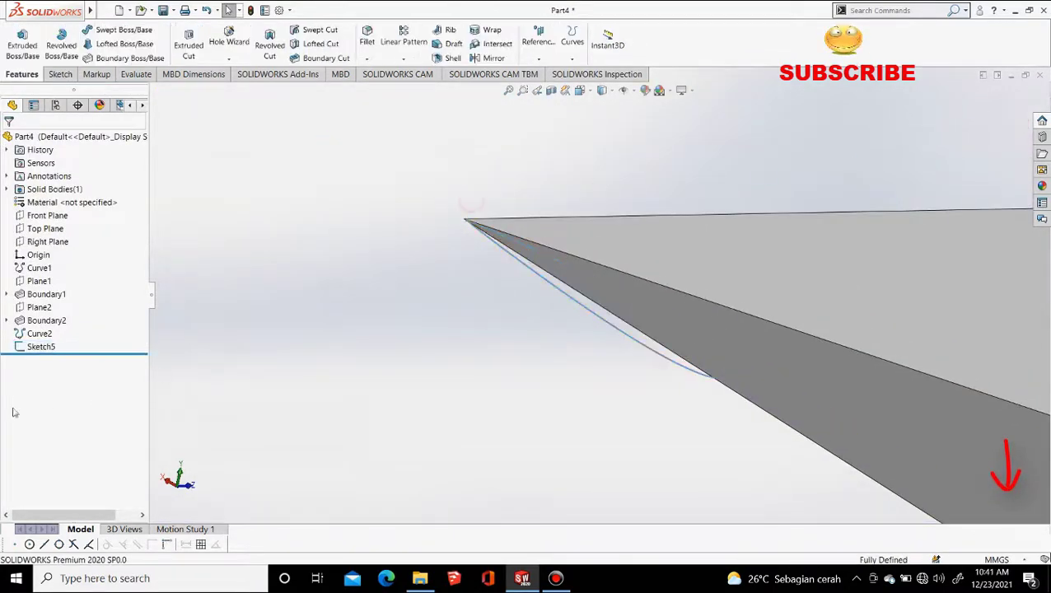
Step: Copy the converted airfoil profile into a new sketch on the Top Plane, viewed from the top
click(395, 267)
scroll(493, 335, up, 6)
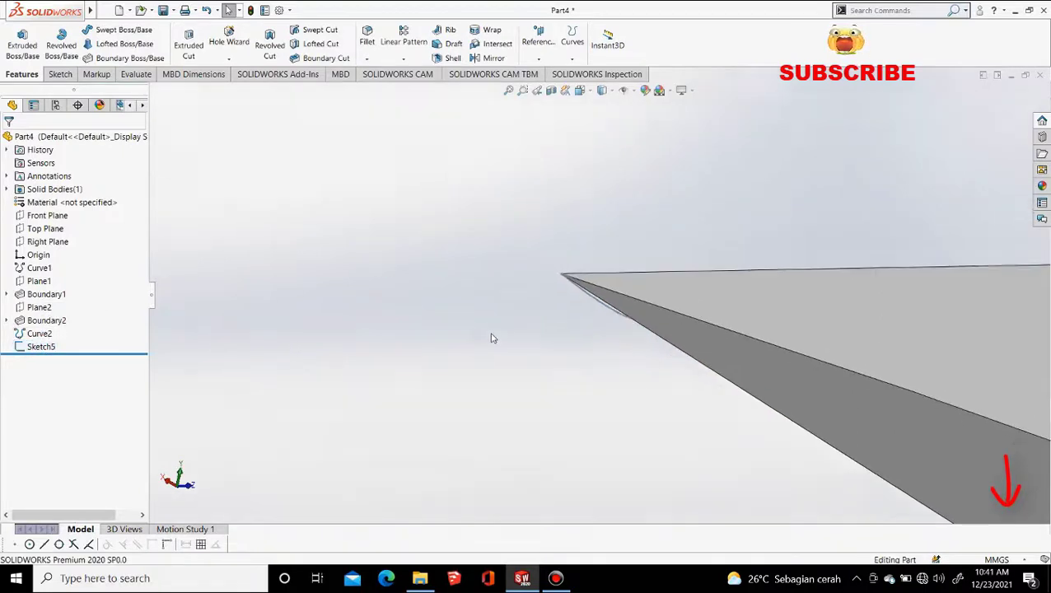
click(45, 228)
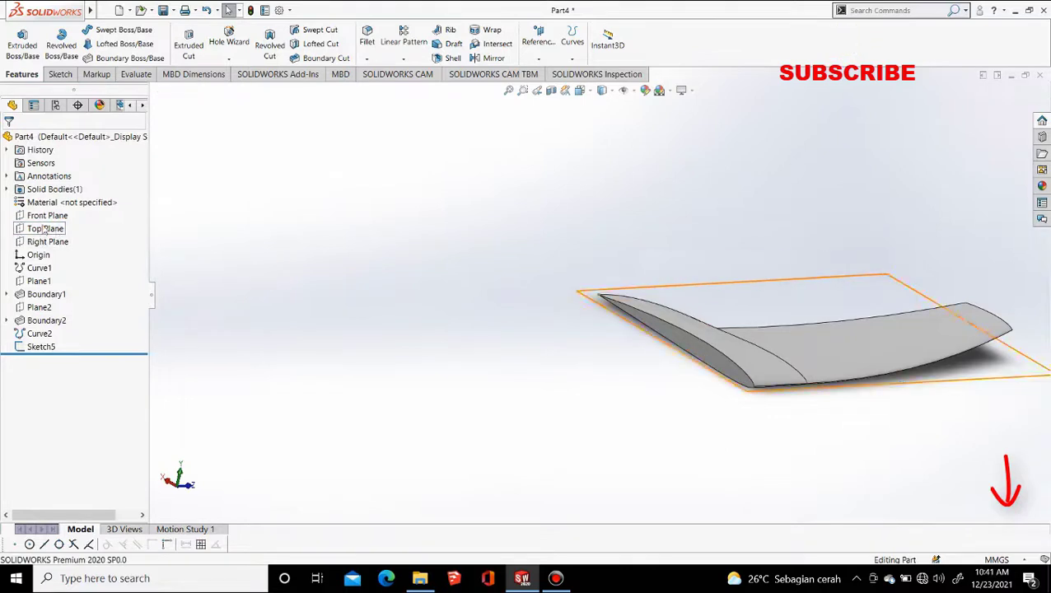
click(51, 227)
click(55, 209)
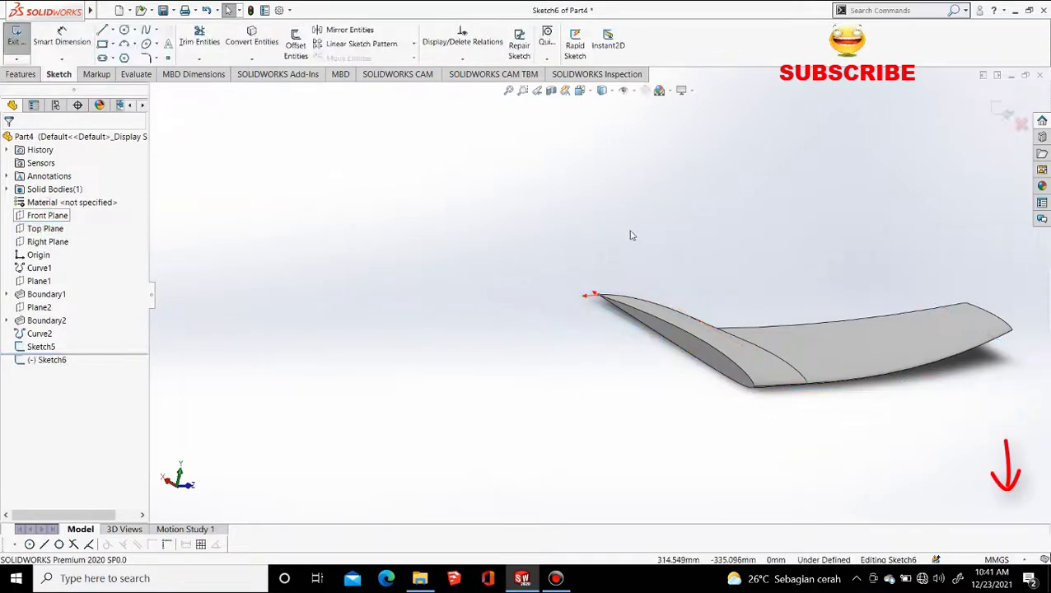
click(581, 94)
click(596, 122)
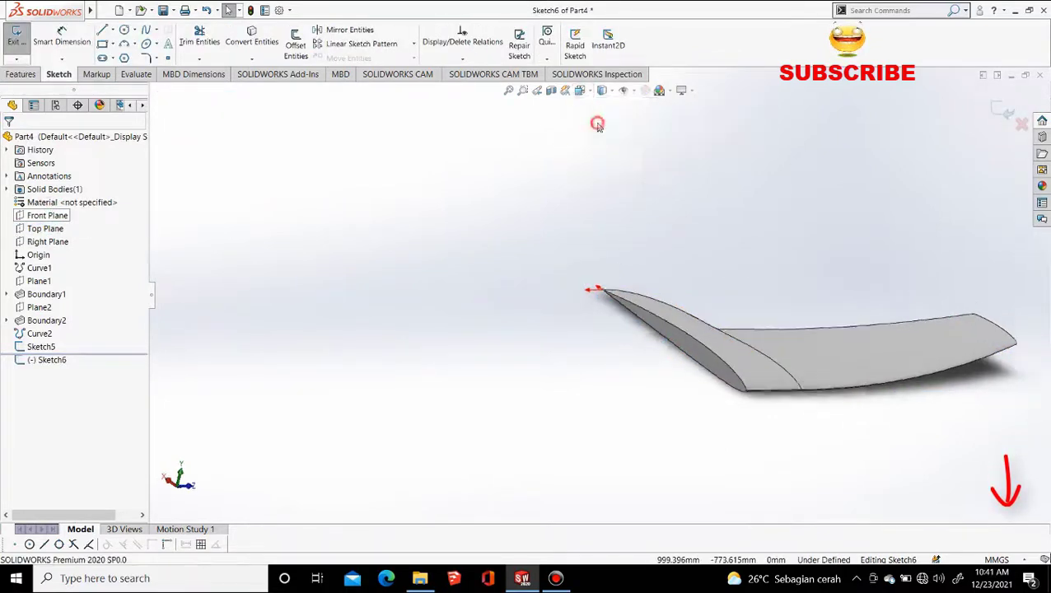
scroll(626, 238, up, 5)
scroll(625, 238, down, 5)
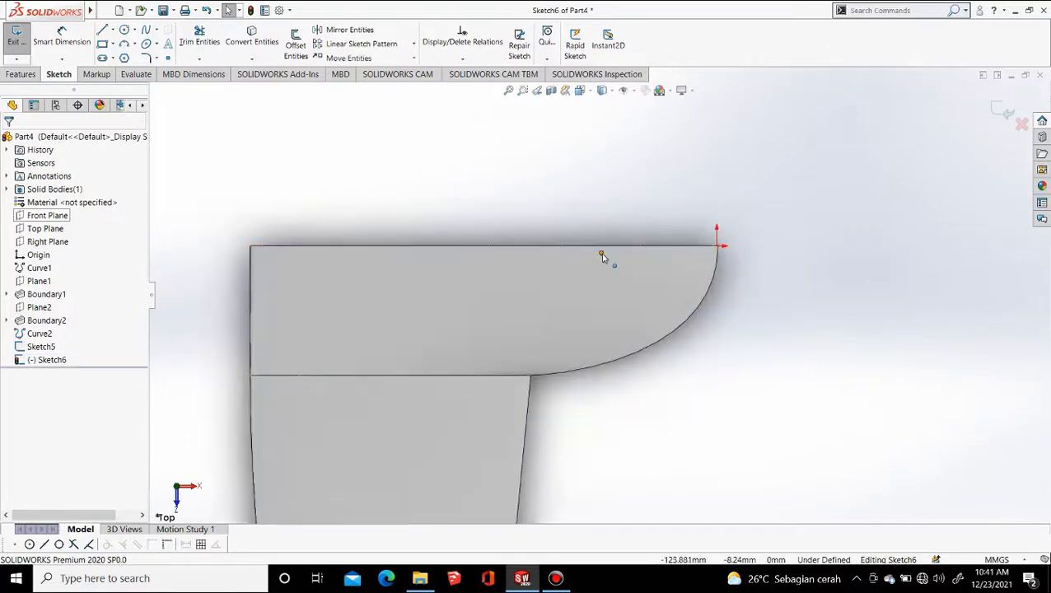
scroll(606, 253, down, 5)
scroll(623, 278, down, 3)
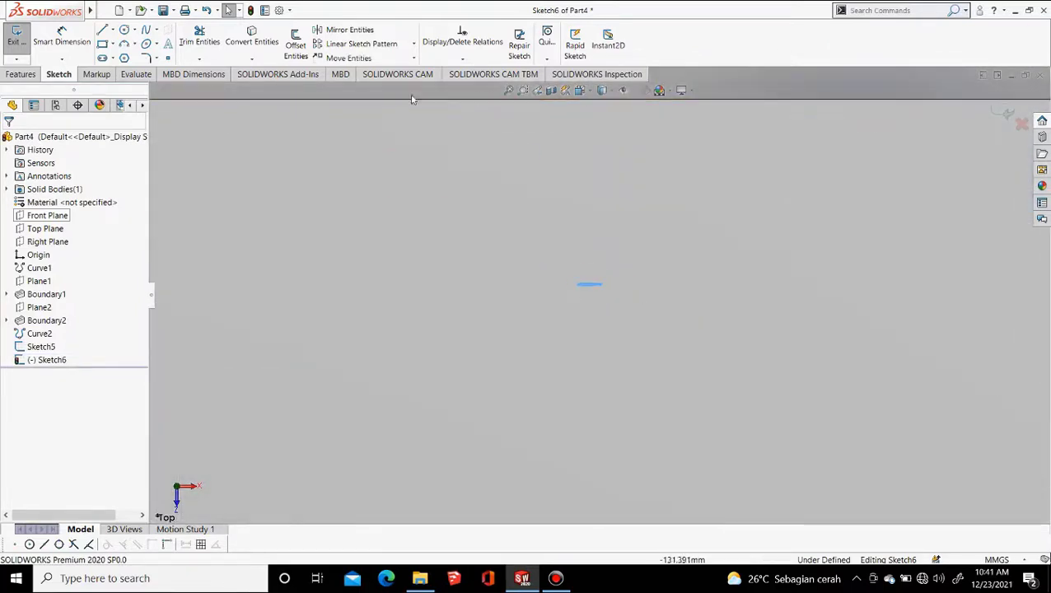
click(415, 57)
click(354, 116)
click(612, 287)
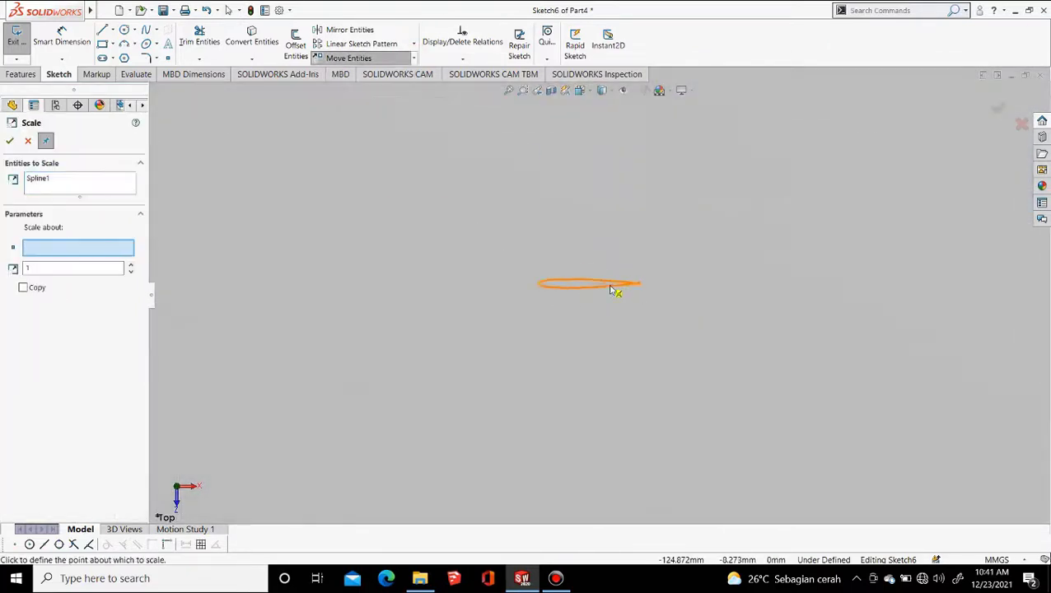
key(Escape)
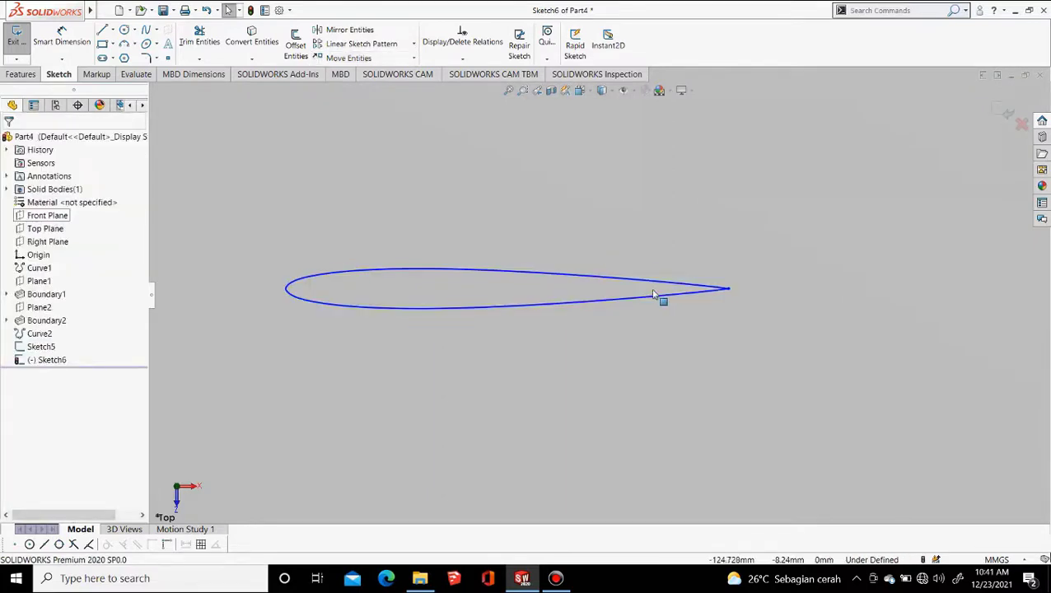
Step: Scale the copied airfoil spline by a factor of 200 about a point inside the profile
click(414, 58)
click(356, 113)
click(489, 269)
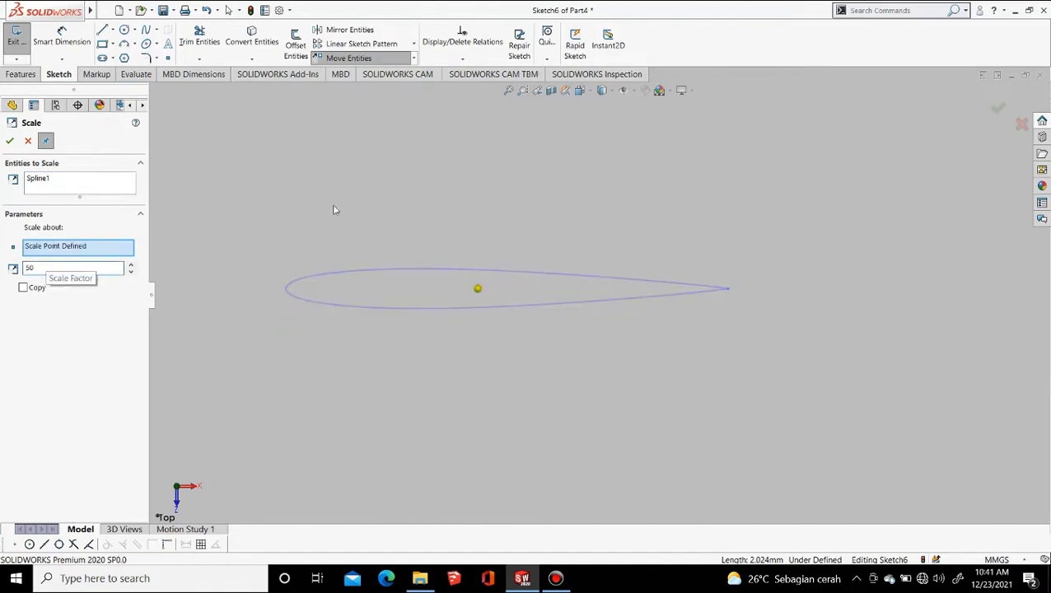
scroll(556, 304, up, 15)
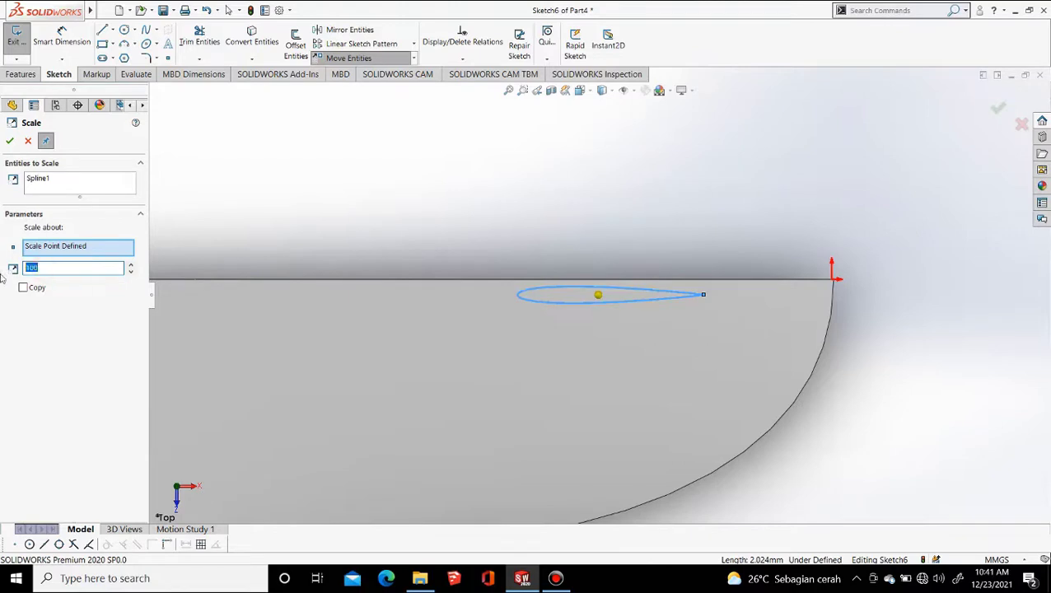
scroll(603, 302, up, 7)
scroll(636, 319, down, 2)
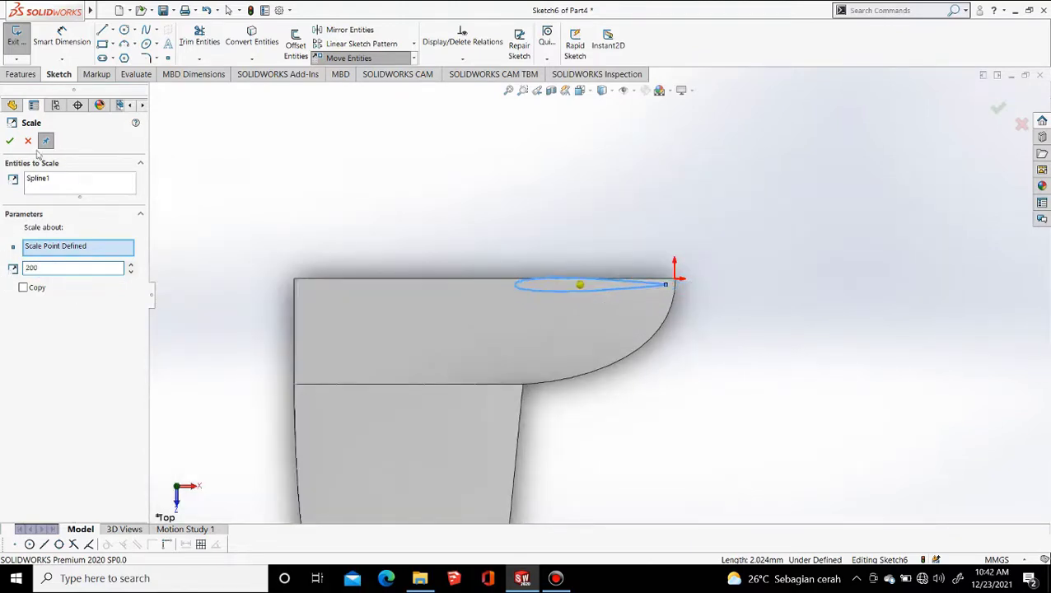
key(Return)
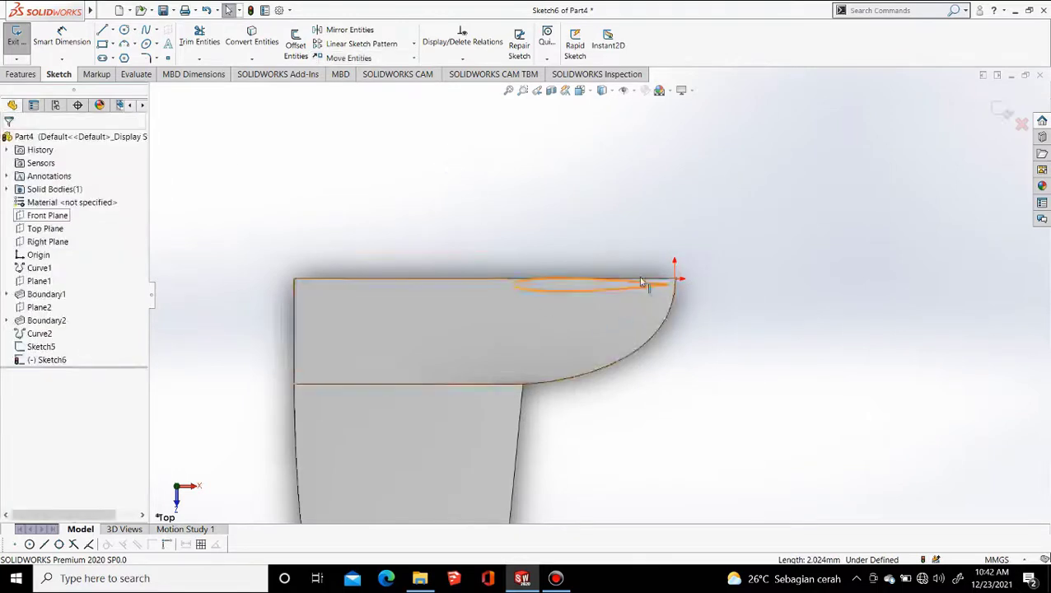
Step: Move the scaled airfoil spline from its pointed trailing end to the trailing-edge corner of the wing root
scroll(639, 301, down, 10)
scroll(583, 274, up, 6)
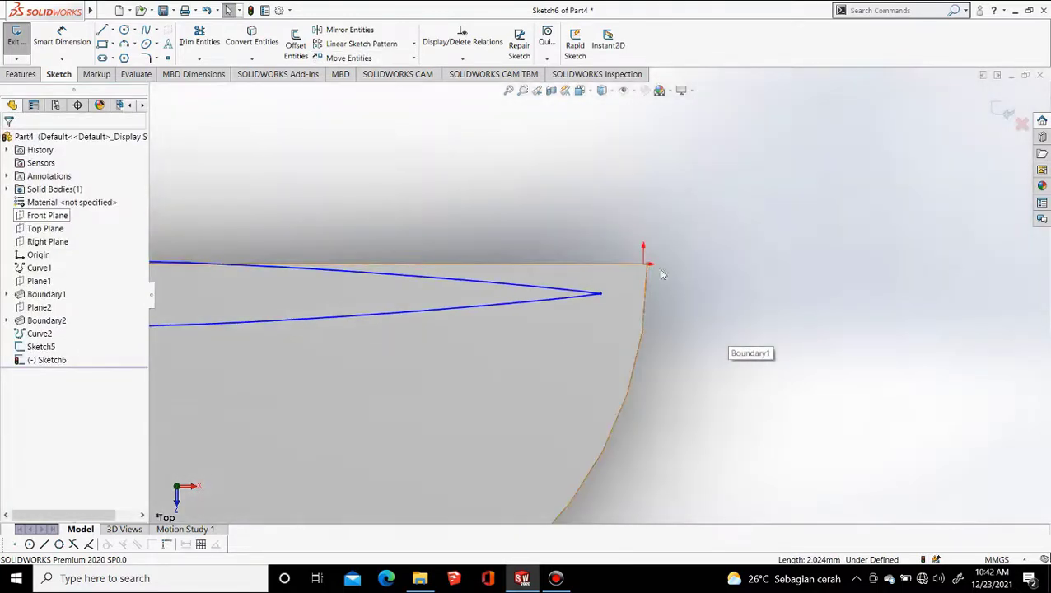
click(412, 59)
click(534, 292)
scroll(561, 303, down, 5)
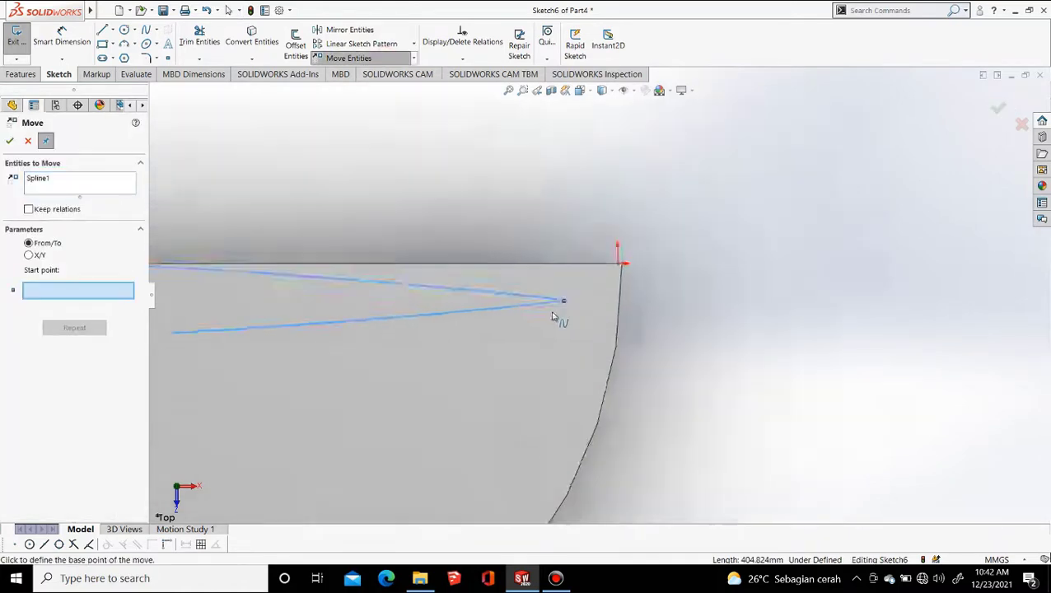
click(581, 289)
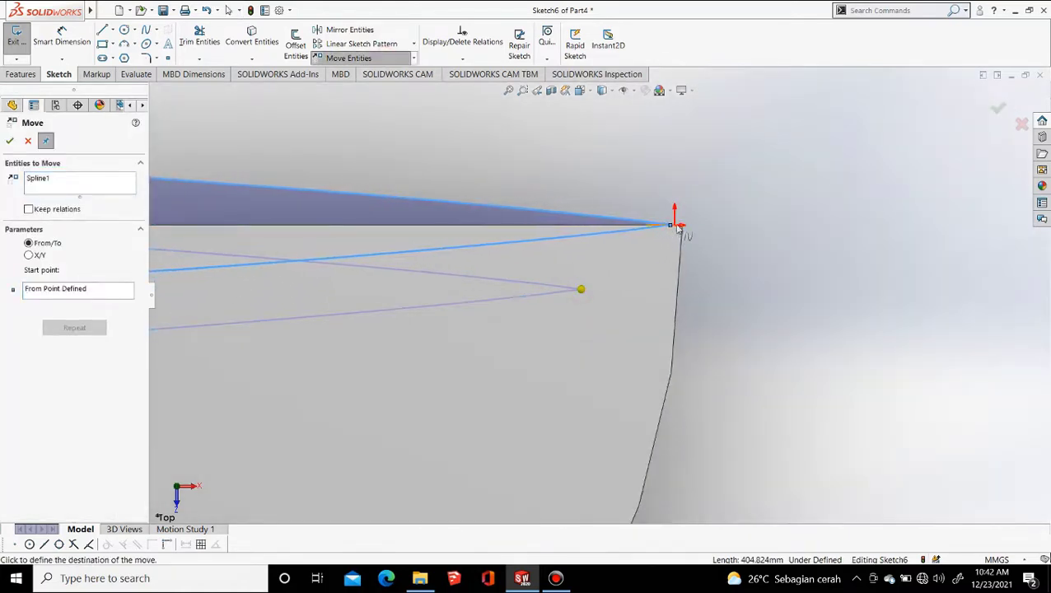
scroll(679, 228, down, 8)
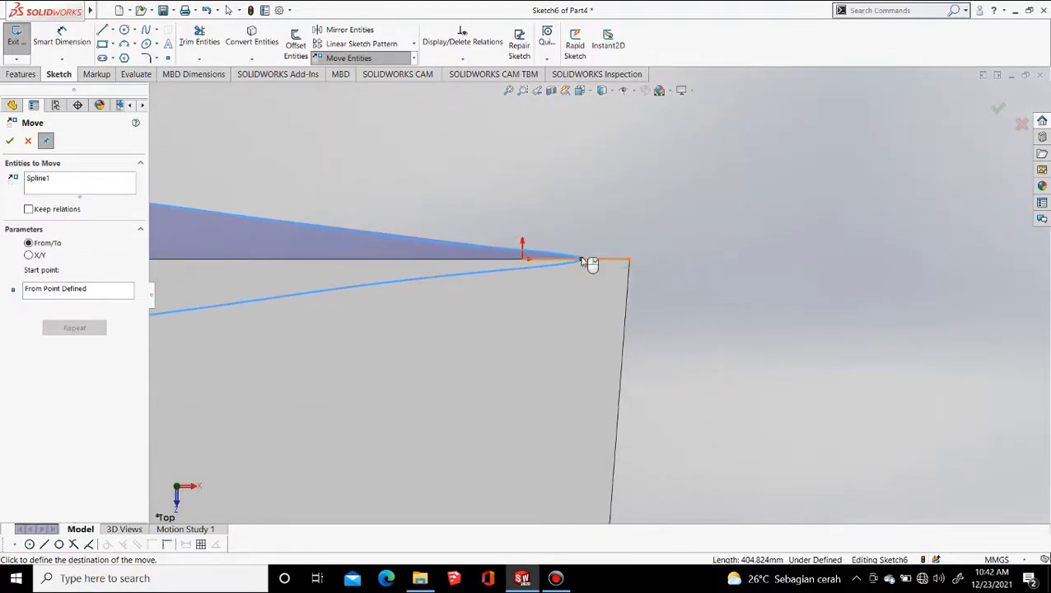
scroll(635, 262, down, 3)
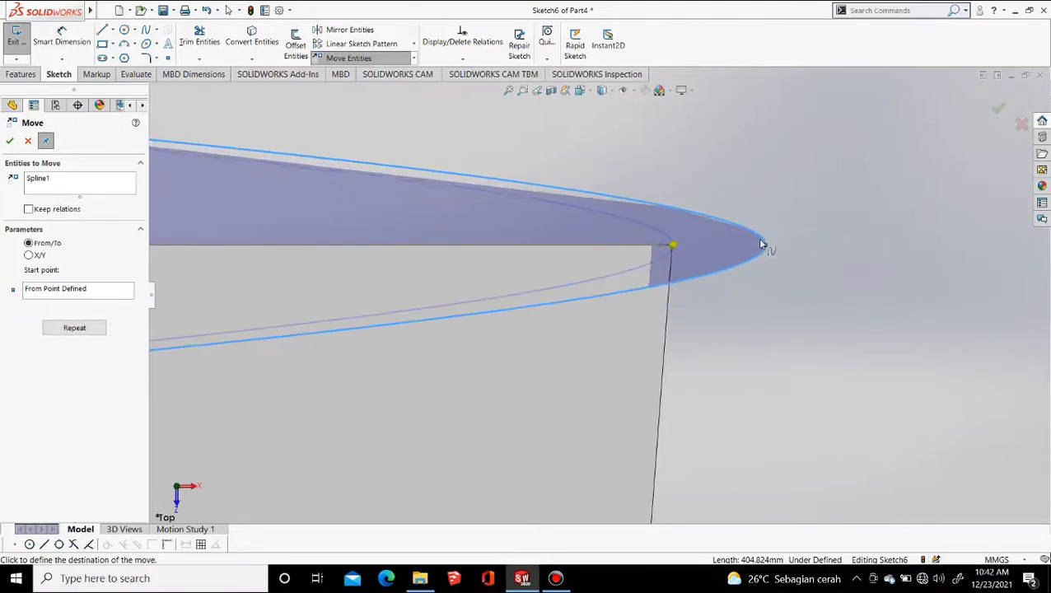
click(674, 247)
scroll(748, 249, up, 3)
scroll(608, 282, up, 4)
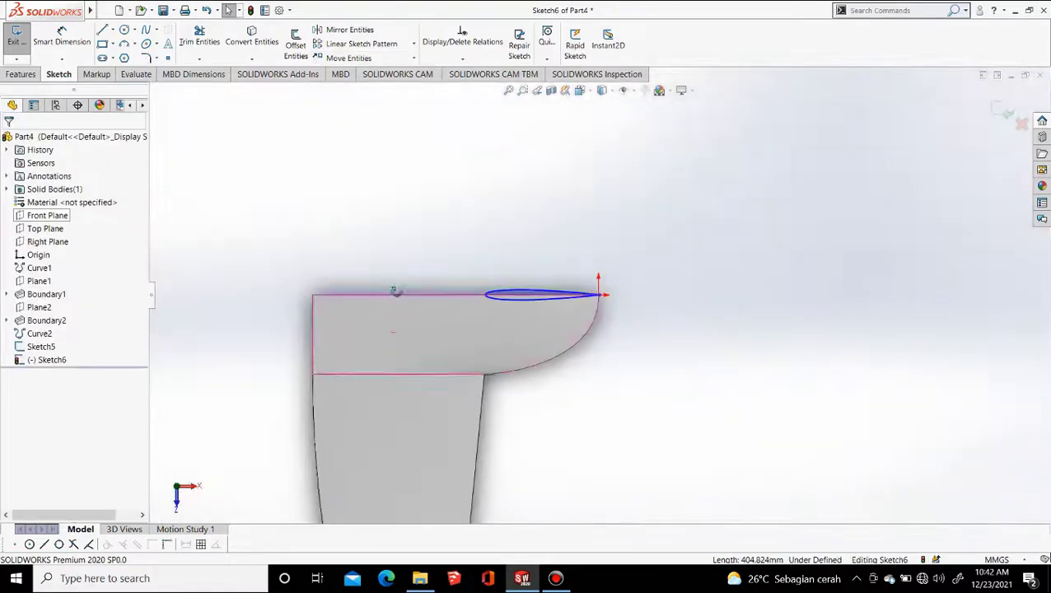
Step: Exit the Top Plane sketch that holds the scaled and repositioned airfoil
middle_drag(394, 291, 213, 342)
scroll(212, 342, down, 5)
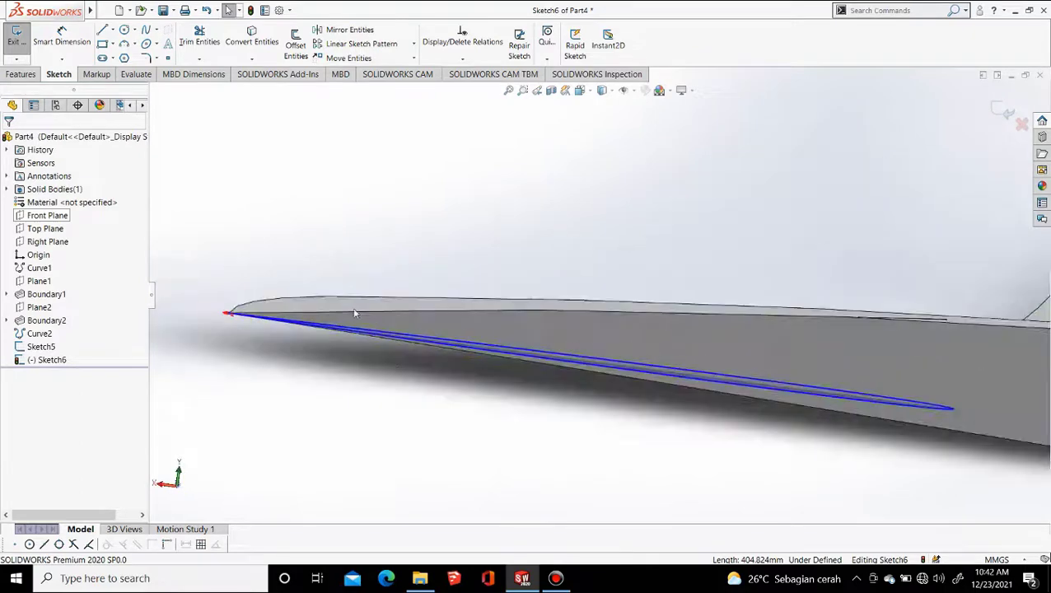
scroll(486, 328, up, 5)
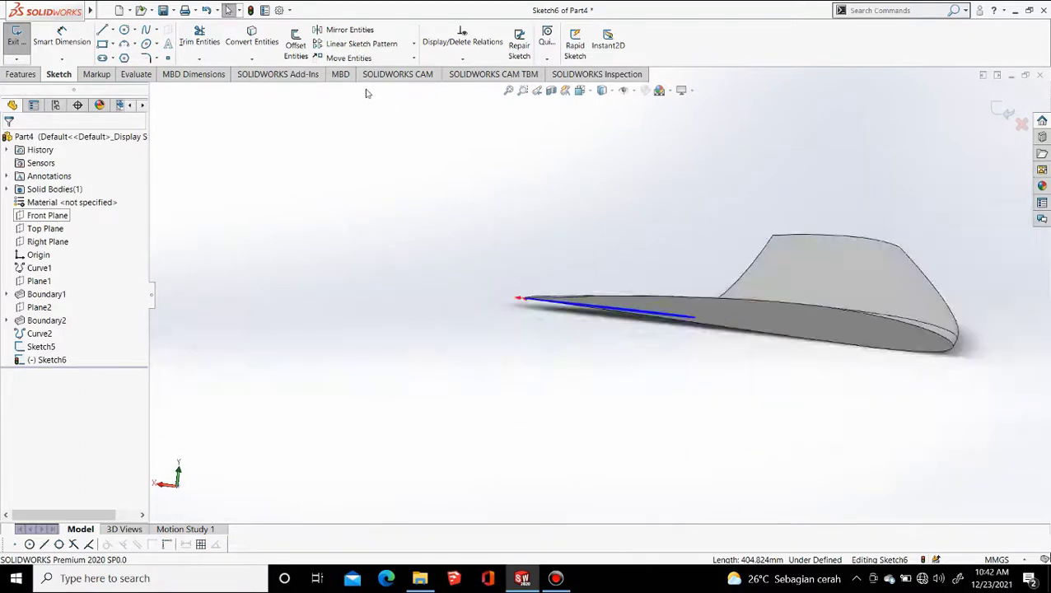
click(16, 35)
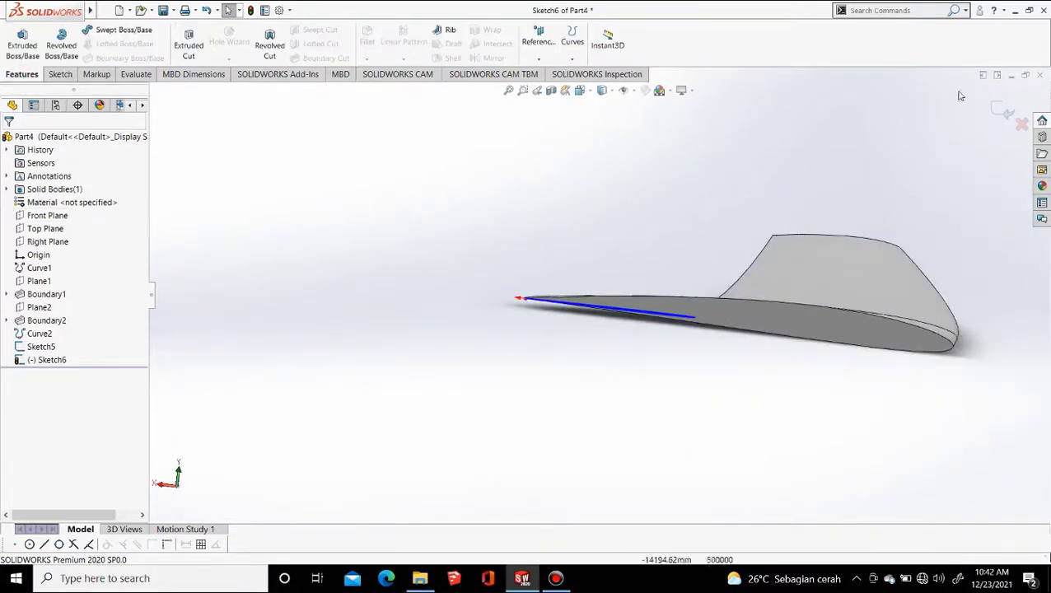
Step: Create a reference plane parallel to the Top Plane, offset 160 mm upward above the wing
click(595, 167)
click(49, 232)
middle_drag(458, 183, 439, 241)
click(551, 53)
click(550, 76)
scroll(340, 264, up, 6)
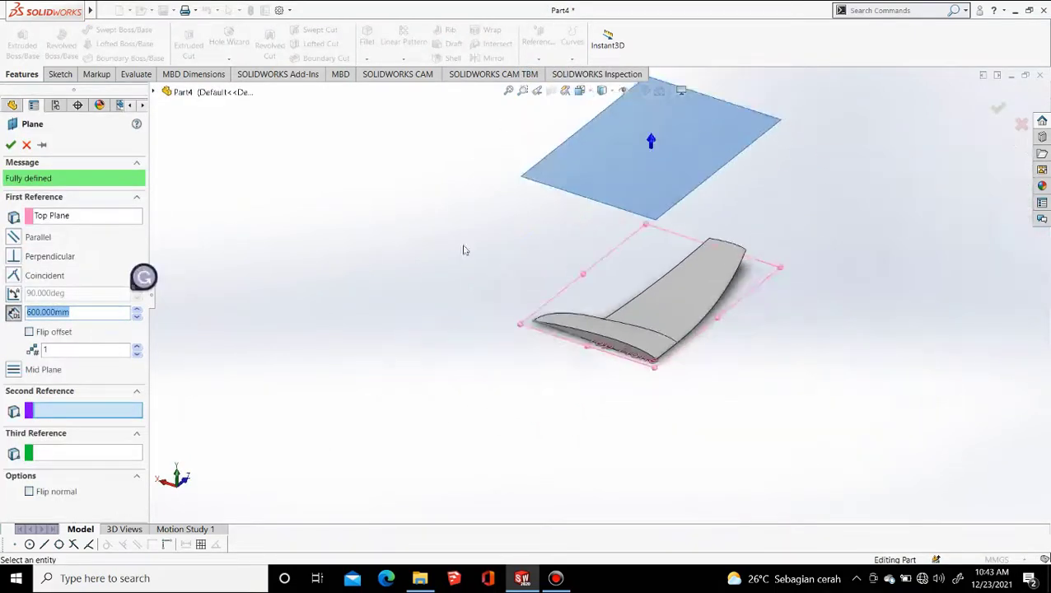
click(582, 91)
click(582, 137)
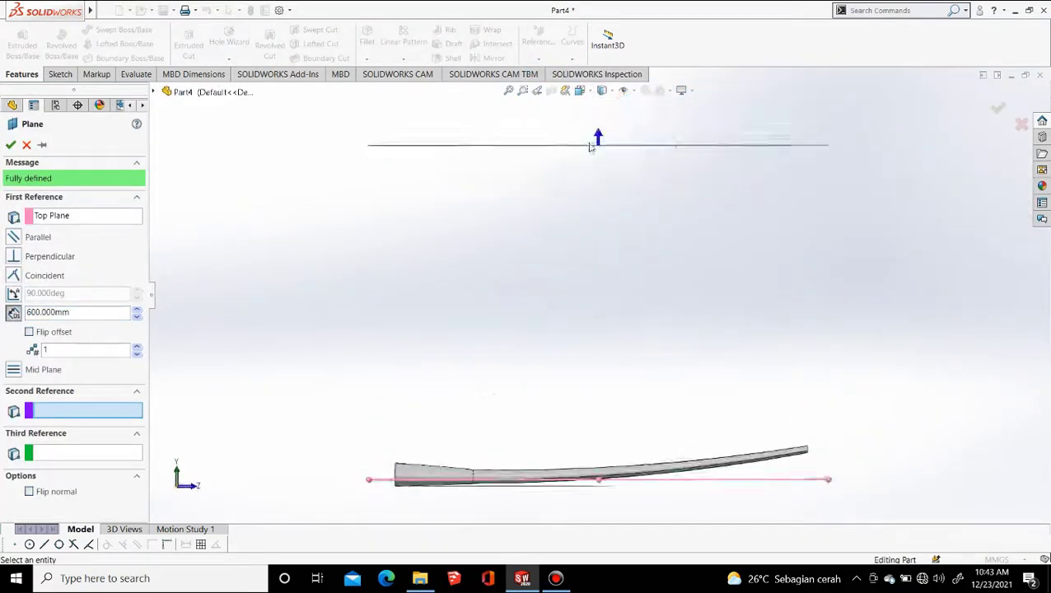
click(138, 317)
click(137, 317)
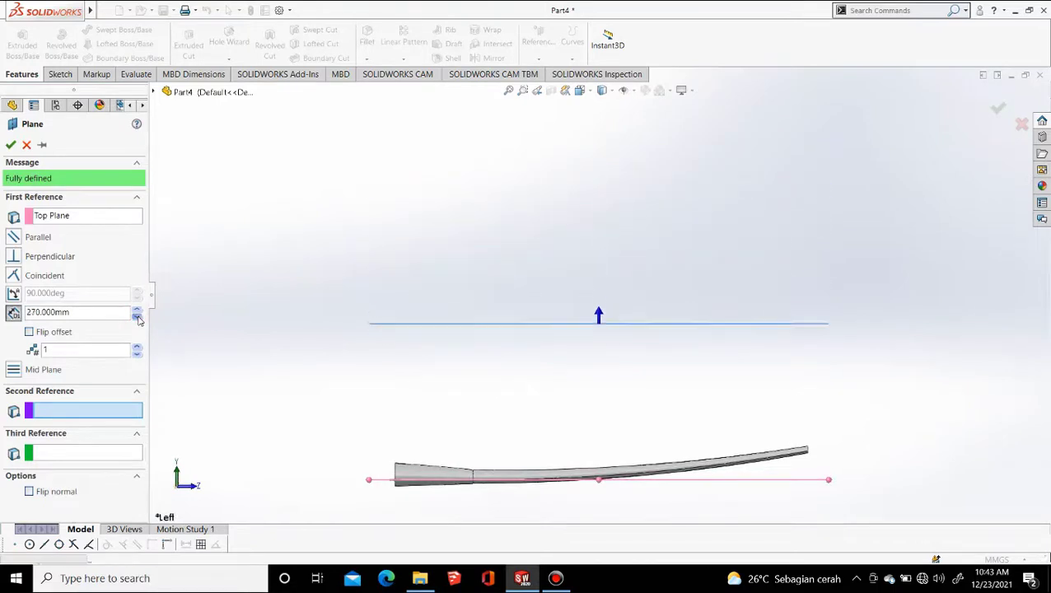
click(138, 317)
click(137, 317)
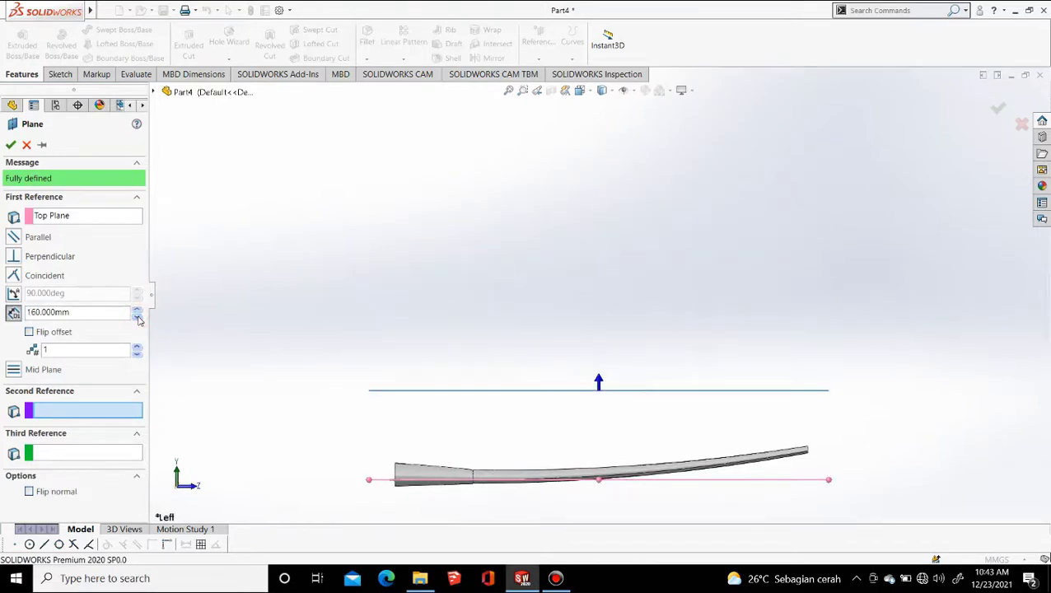
click(443, 350)
Step: Start a sketch on the new offset plane and convert the scaled root airfoil spline into it
middle_drag(425, 376, 422, 398)
click(422, 398)
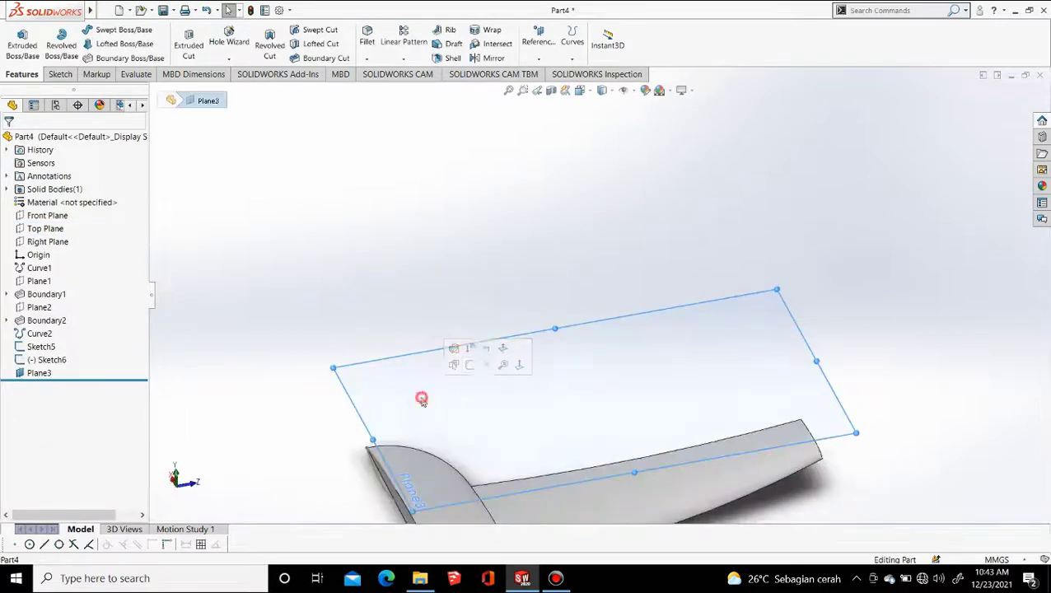
click(471, 368)
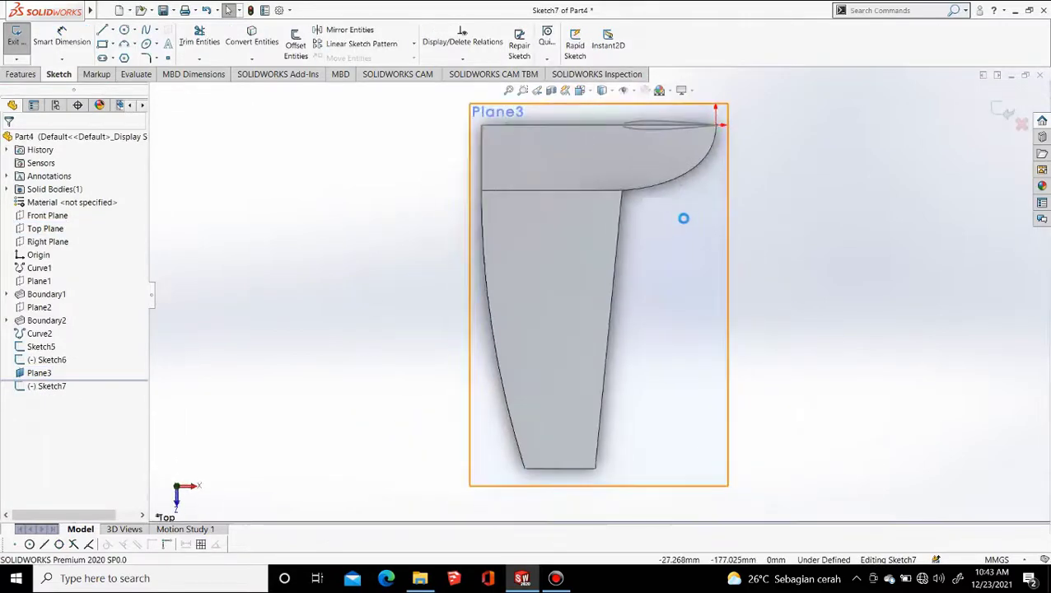
scroll(614, 206, down, 3)
click(252, 41)
click(490, 244)
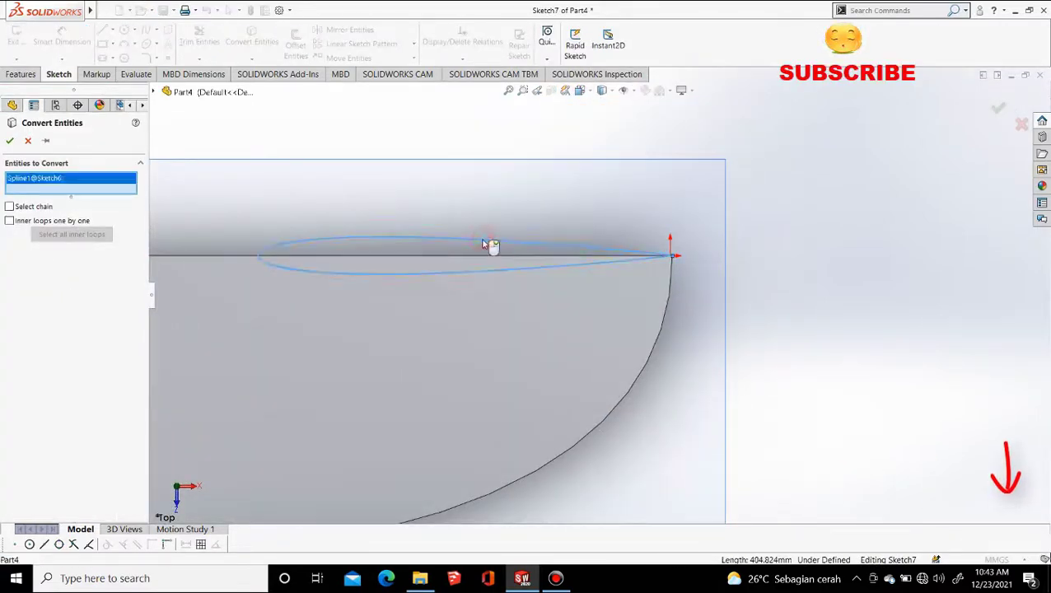
key(Return)
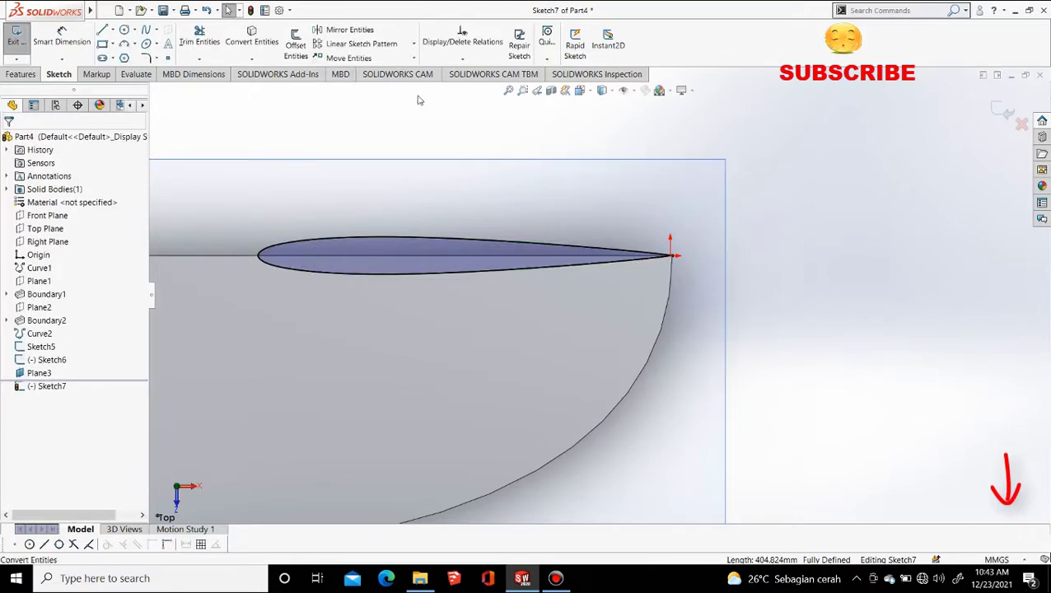
Step: Move the converted airfoil spline straight aft so its nose lies ahead of the wing root's trailing corner and its tail behind it
click(349, 57)
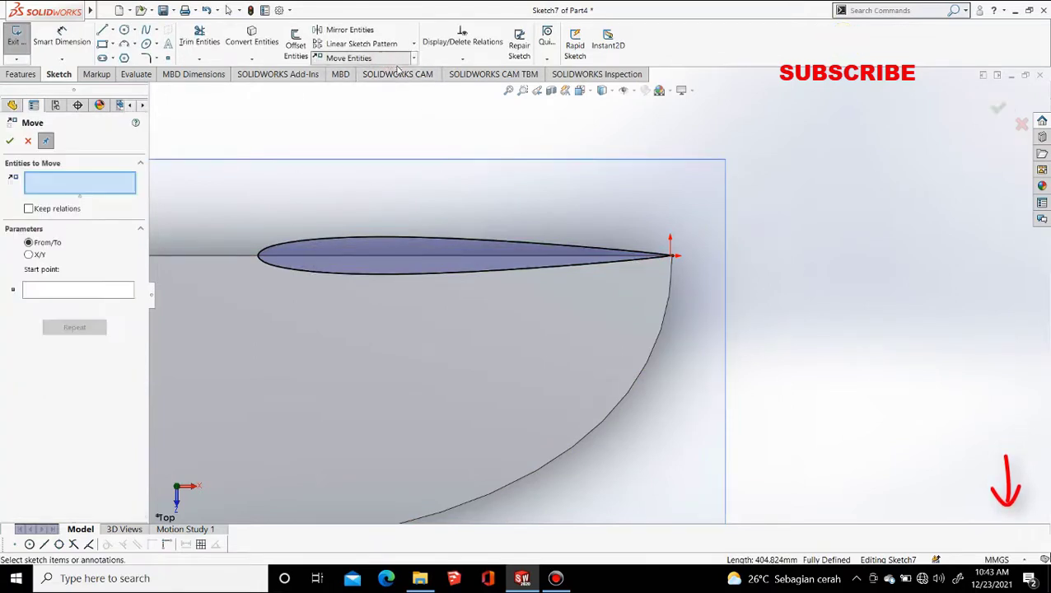
click(372, 255)
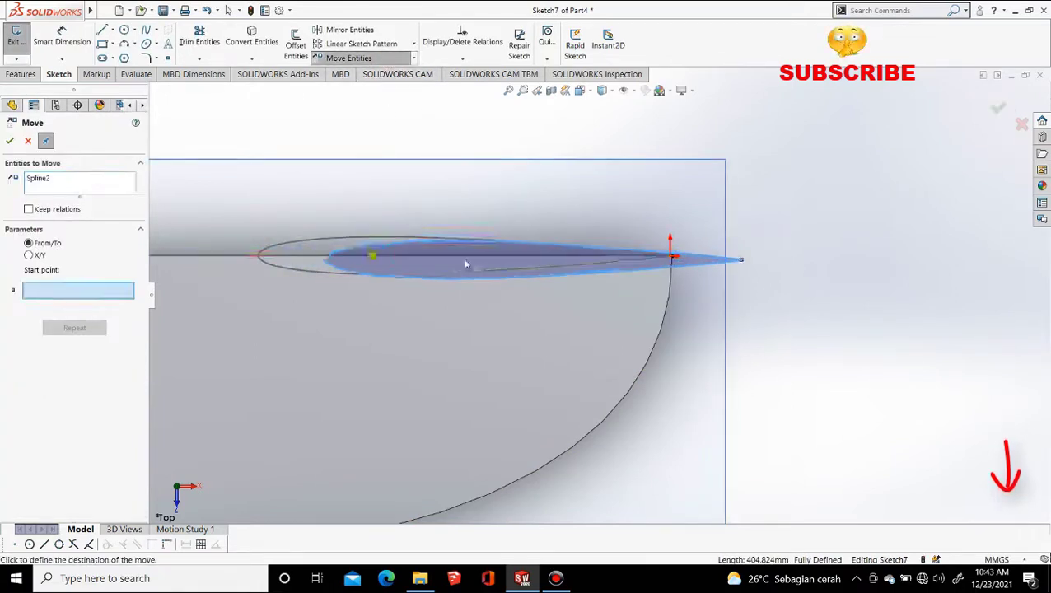
click(623, 259)
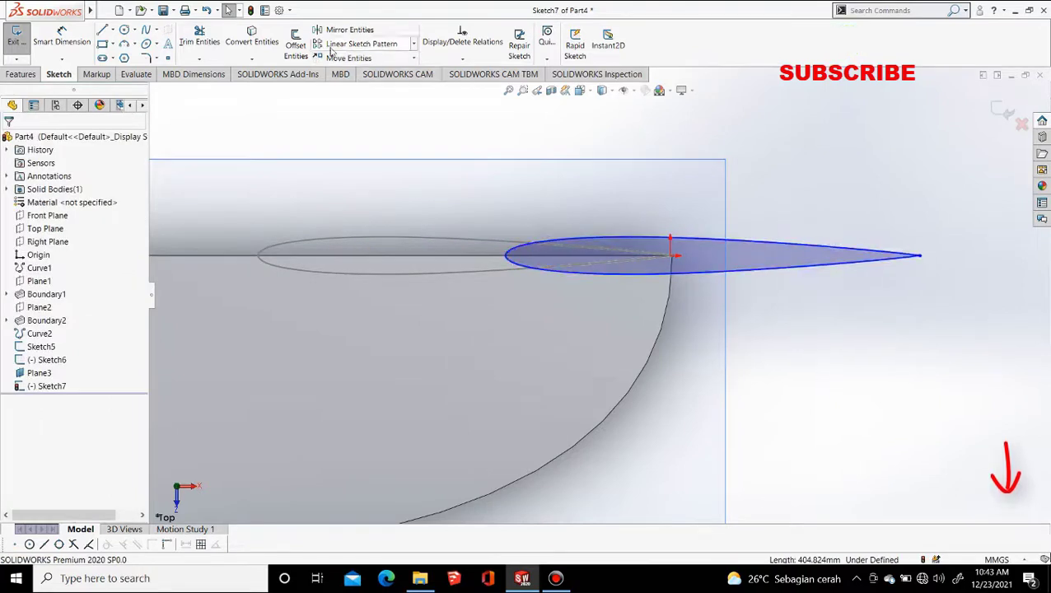
Step: Scale the moved airfoil spline by a factor of 0.8 about its pointed trailing end
scroll(821, 278, down, 3)
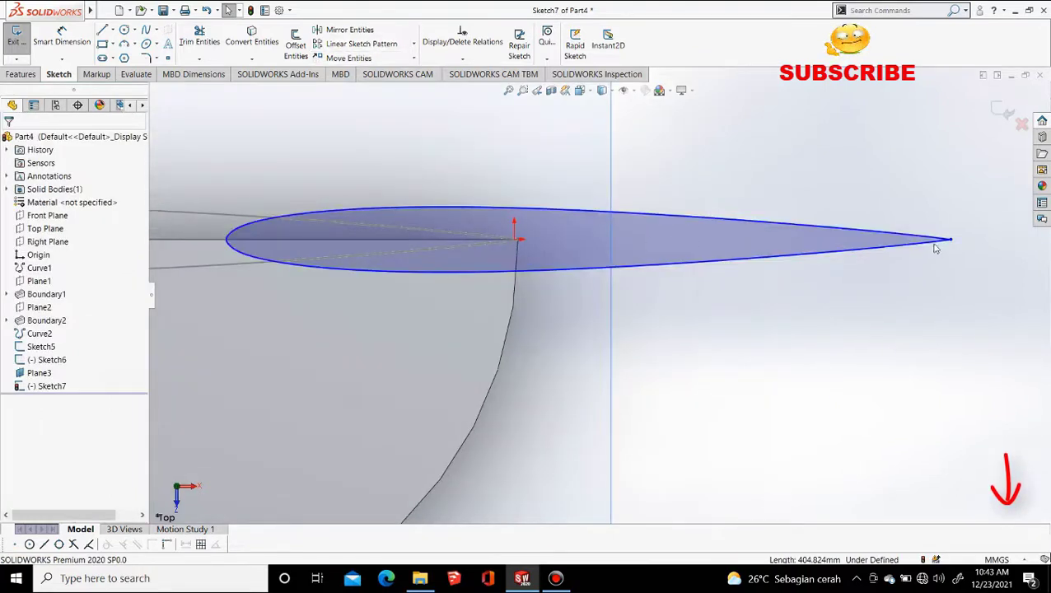
click(415, 58)
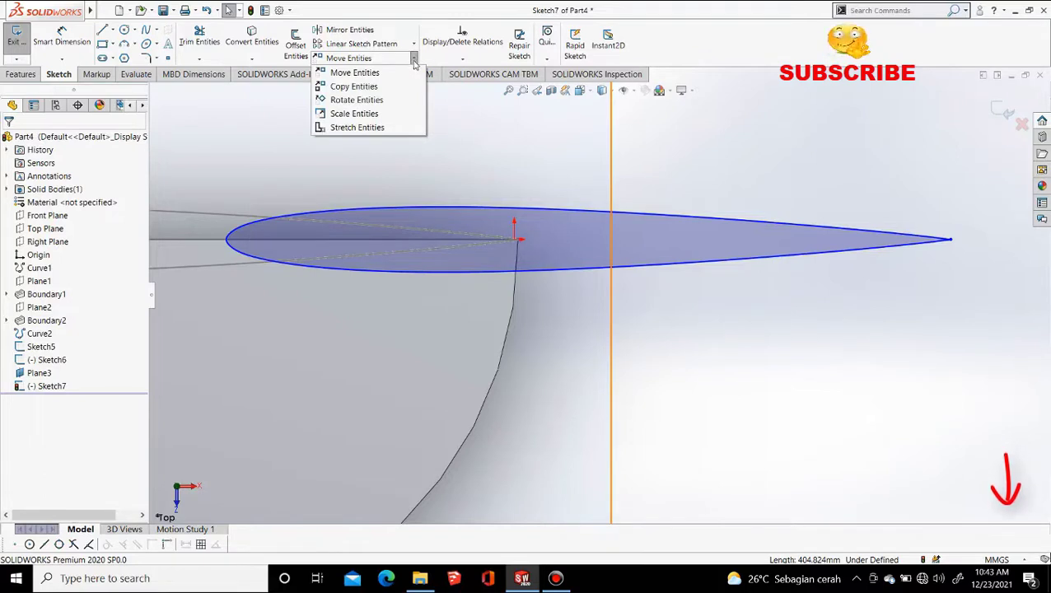
click(354, 114)
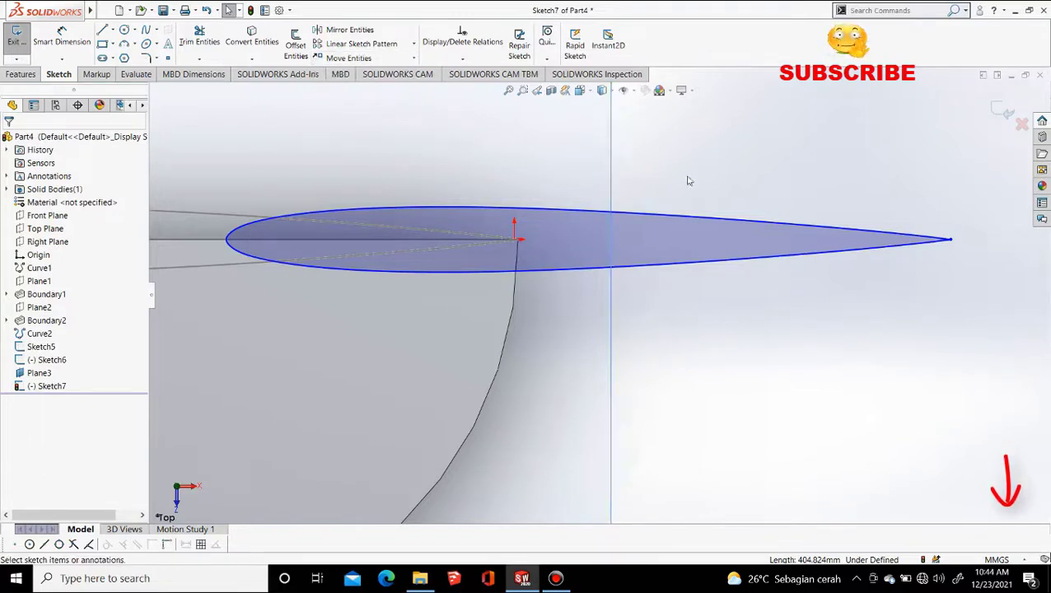
click(950, 242)
scroll(597, 296, up, 2)
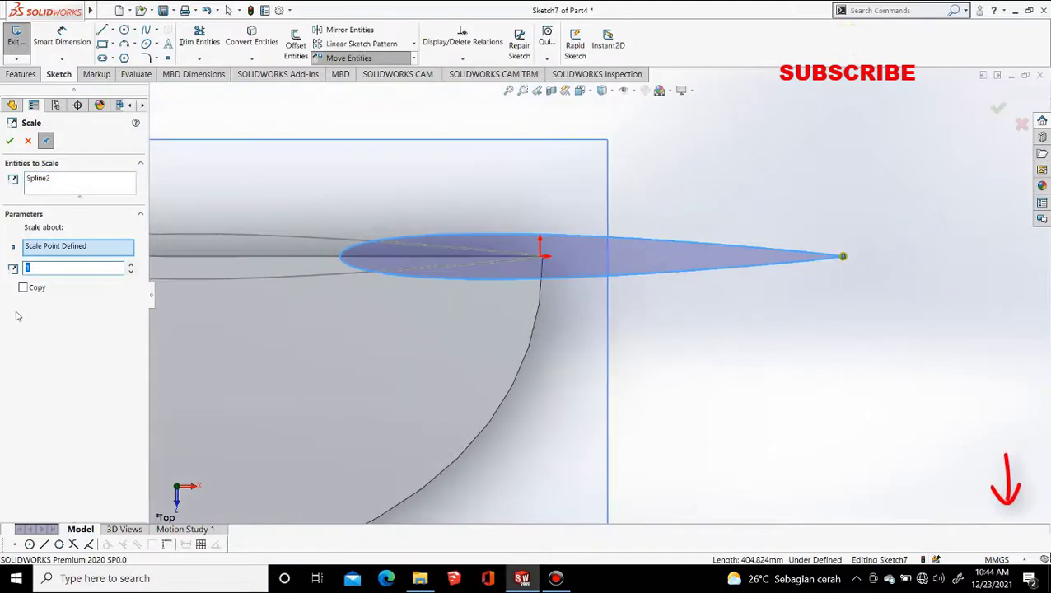
text(0.5)
scroll(602, 294, up, 3)
scroll(579, 296, down, 2)
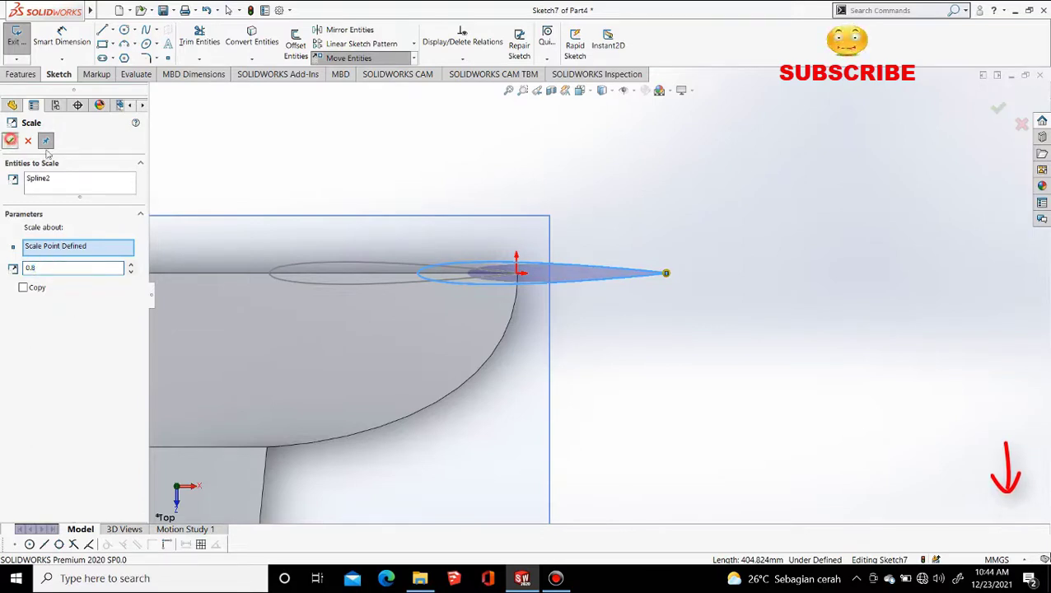
right_click(651, 218)
Step: Exit the upper airfoil sketch and hide the offset plane
scroll(490, 316, up, 3)
middle_drag(490, 317, 338, 317)
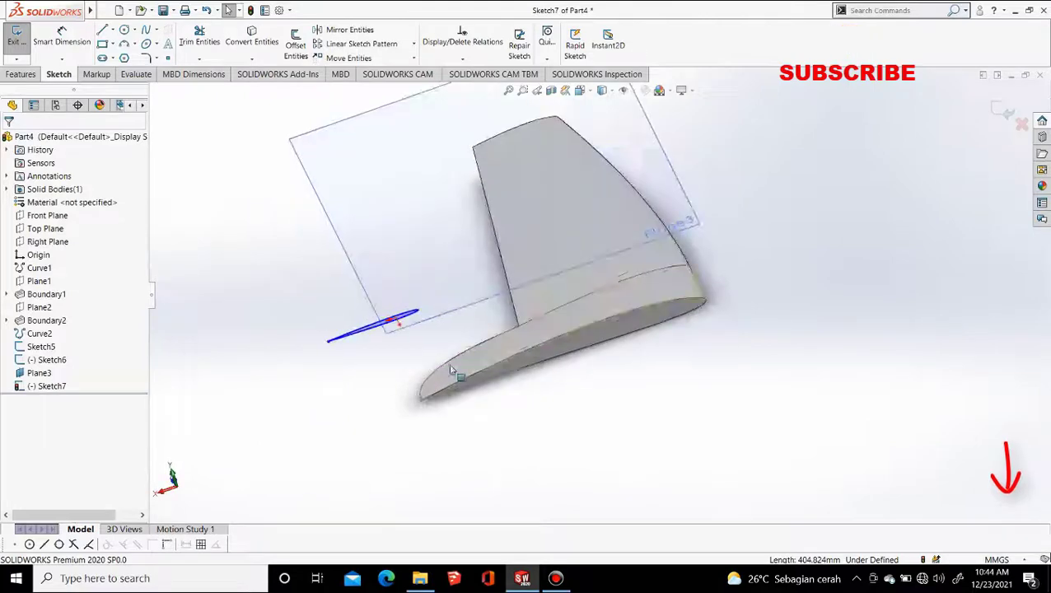
scroll(457, 372, down, 3)
mouse_move(554, 398)
middle_down()
mouse_move(477, 430)
mouse_move(477, 420)
middle_up()
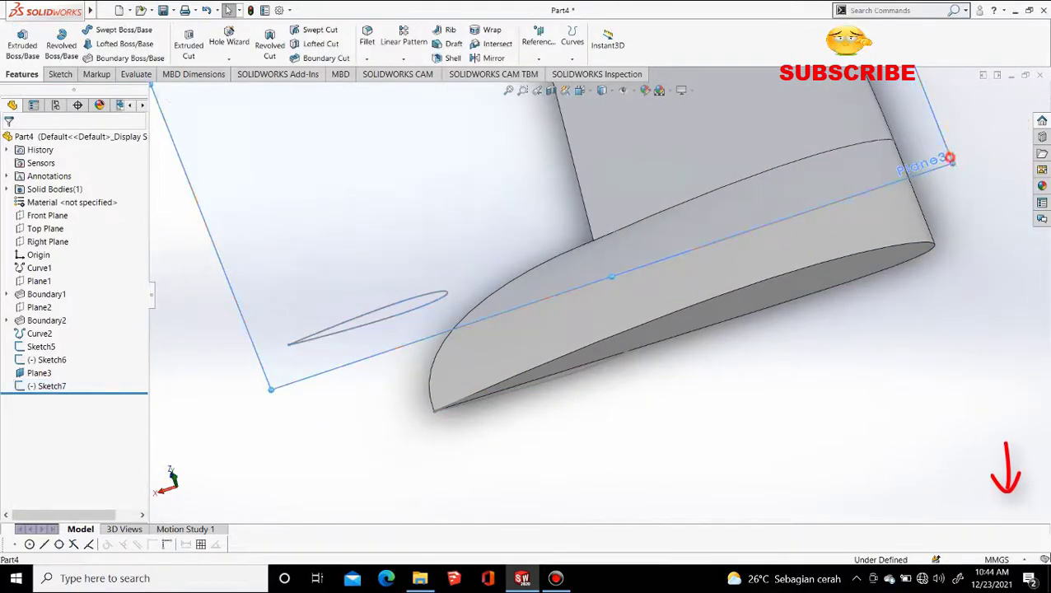
click(576, 486)
middle_drag(575, 486, 381, 281)
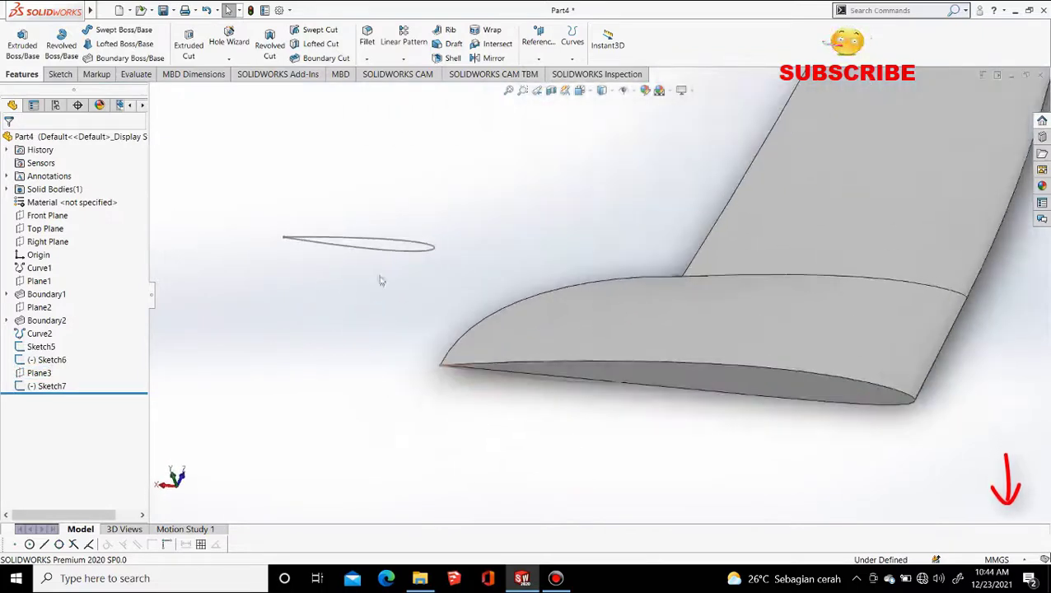
click(16, 54)
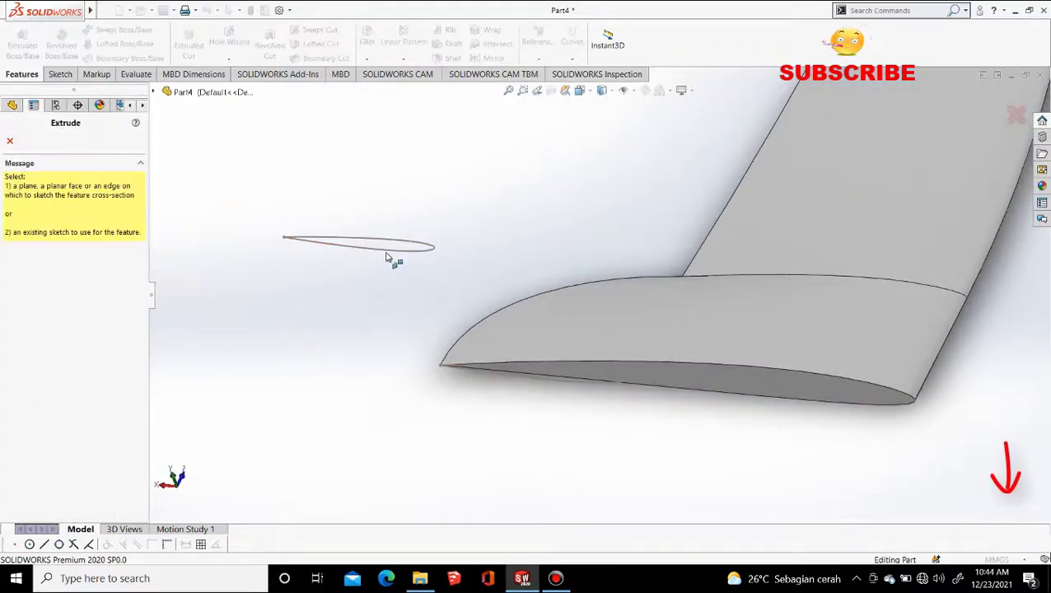
click(390, 248)
click(27, 141)
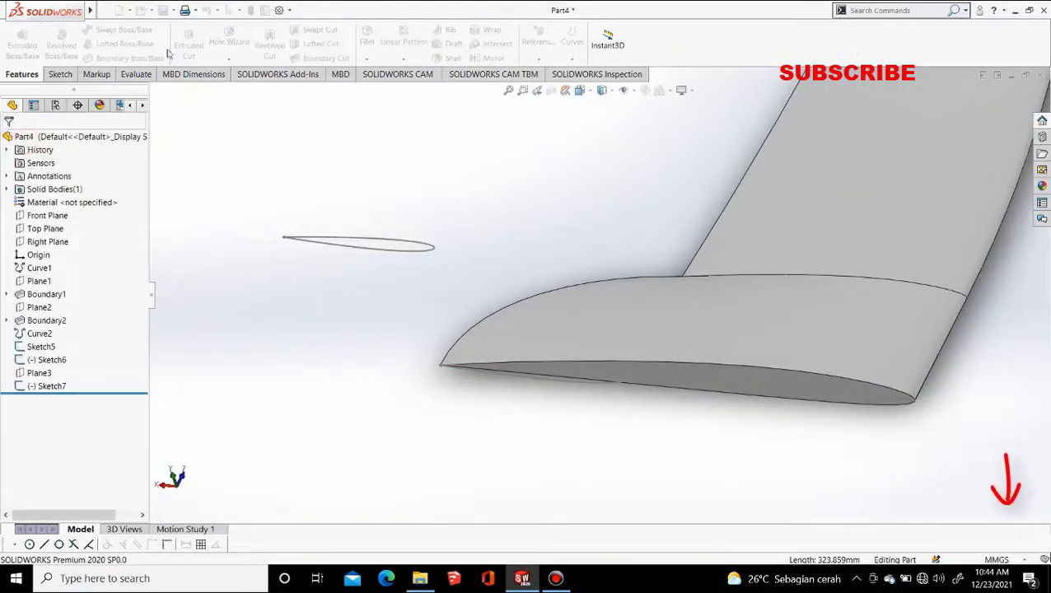
Step: Create a boundary boss between the upper airfoil and the root airfoil, with the connector aligned at both trailing points
click(124, 58)
click(377, 247)
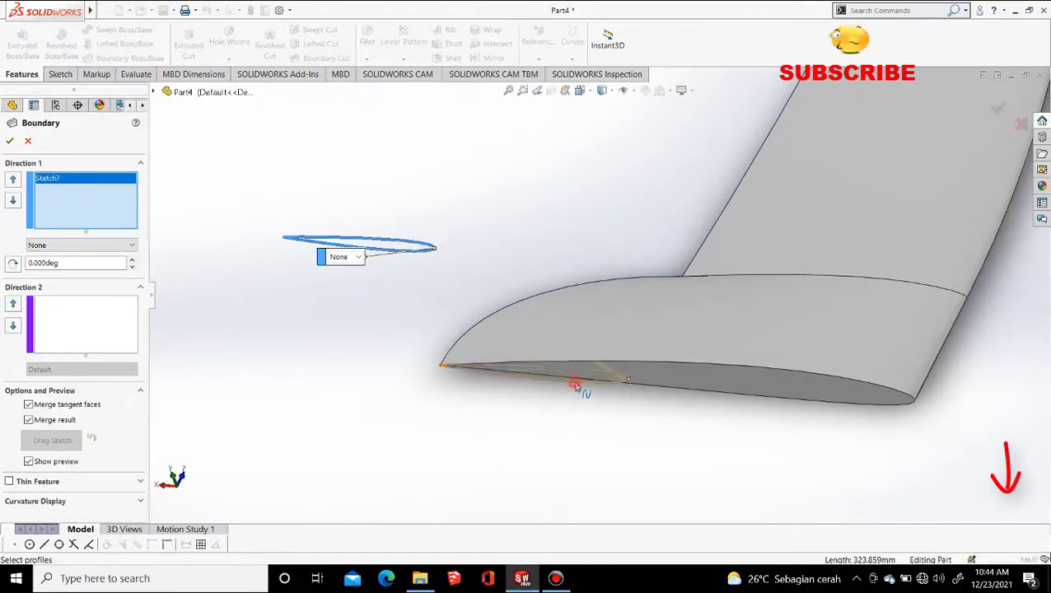
click(576, 384)
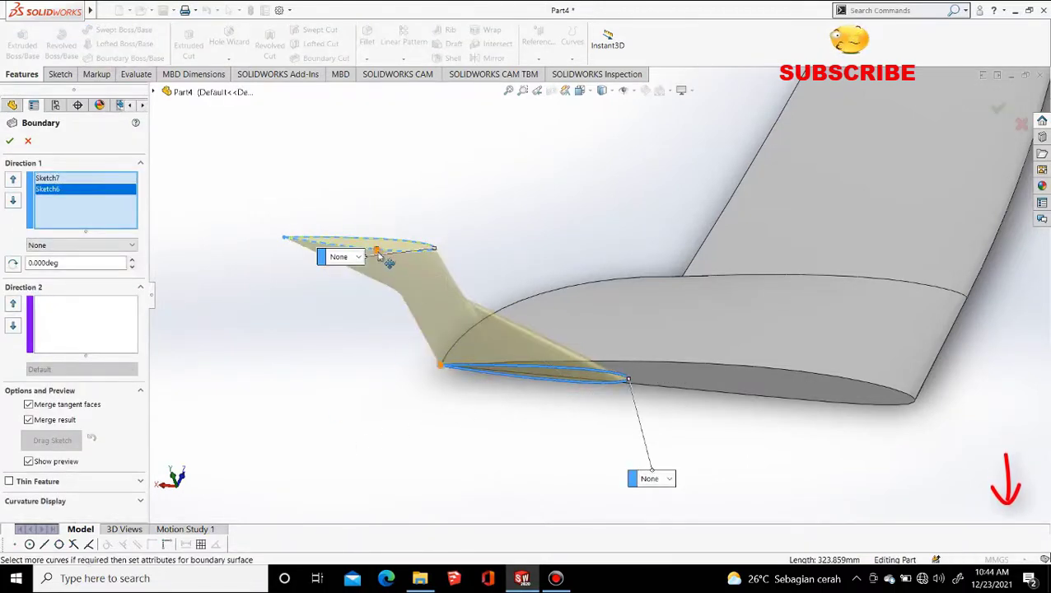
drag(134, 287, 137, 290)
middle_drag(454, 385, 463, 210)
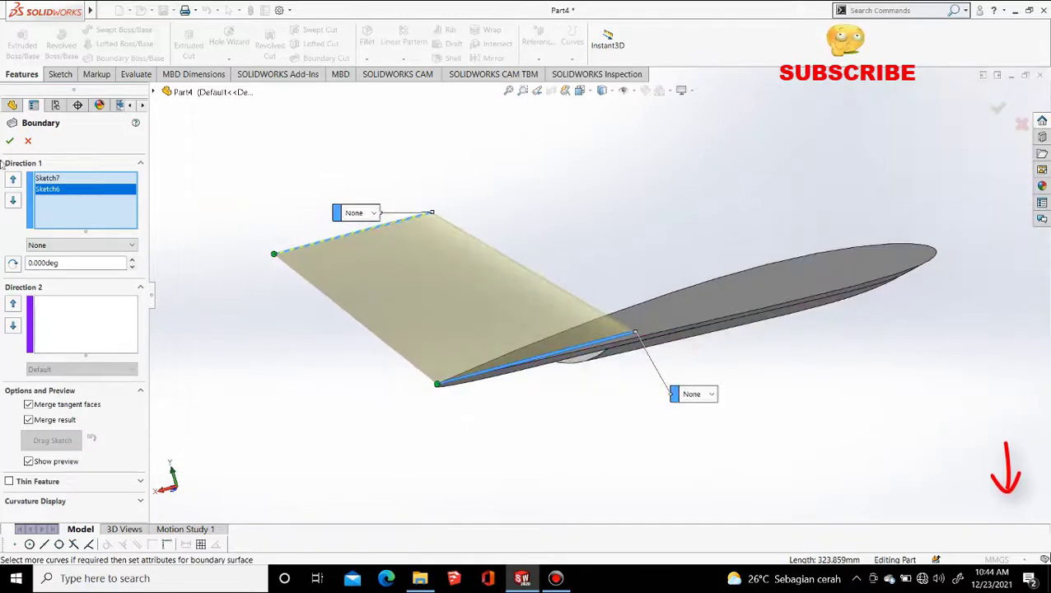
click(504, 443)
Step: Examine the new vertical fin and its junction with the wing root from several angles
scroll(568, 376, down, 4)
middle_drag(556, 363, 366, 394)
scroll(433, 321, down, 4)
scroll(636, 310, up, 6)
middle_drag(636, 310, 500, 396)
scroll(544, 354, up, 4)
middle_drag(569, 333, 730, 139)
scroll(610, 223, down, 5)
middle_drag(601, 289, 624, 360)
scroll(486, 315, up, 5)
middle_drag(552, 373, 371, 379)
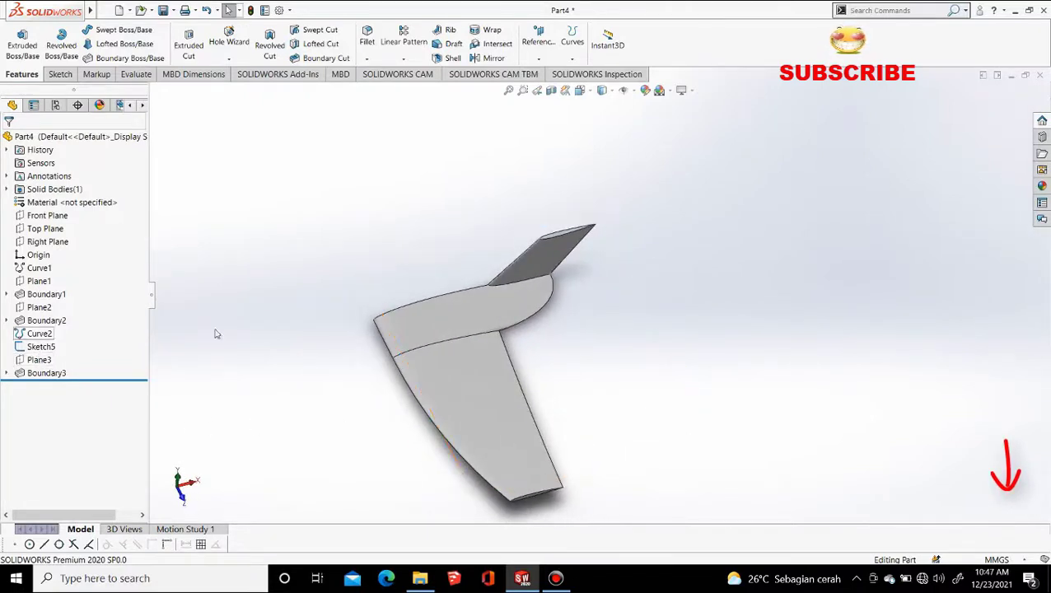
Step: Copy the airfoil profile of Sketch2 from Boundary1 into a new sketch on the Front Plane, viewed from the front
click(7, 294)
click(58, 321)
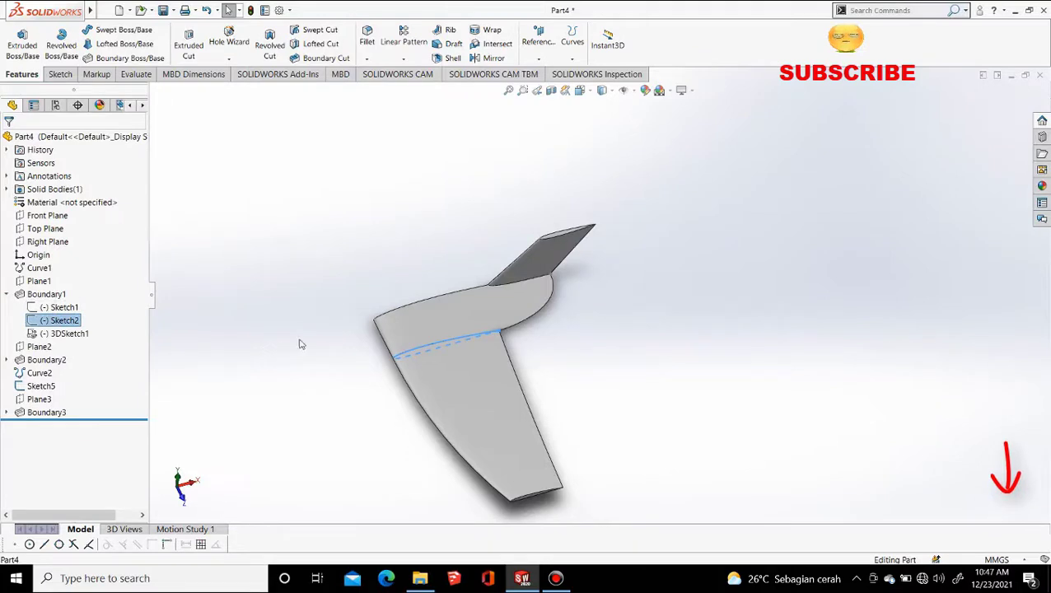
click(43, 241)
click(37, 204)
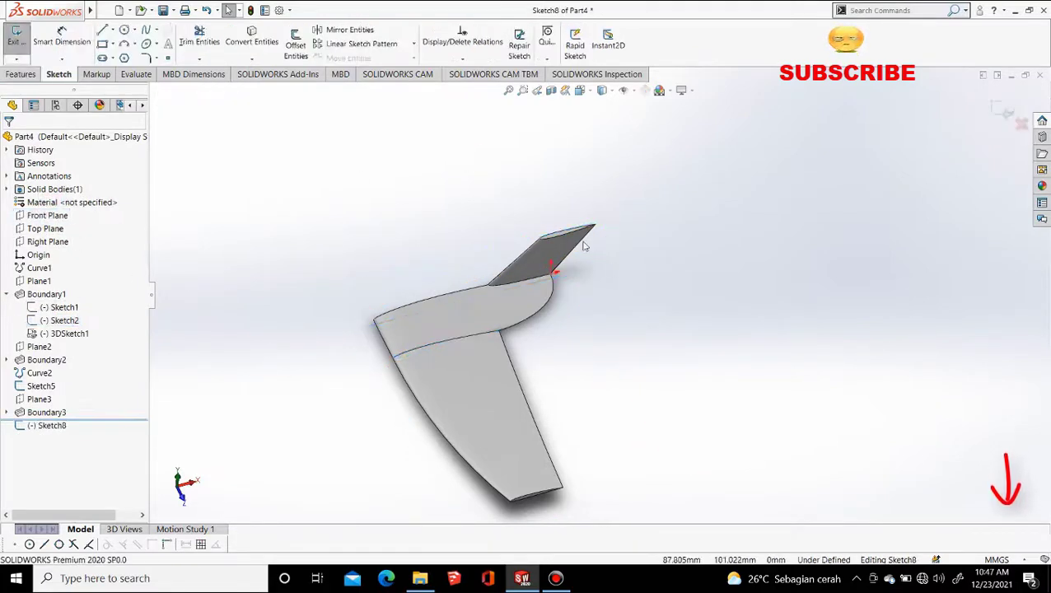
click(590, 94)
click(614, 136)
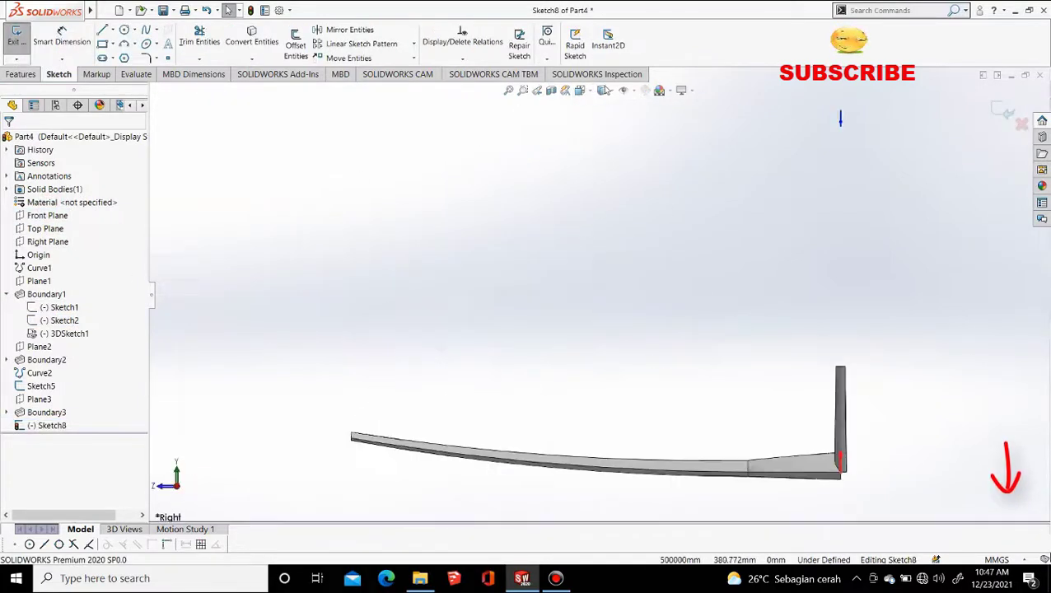
click(590, 92)
click(596, 136)
scroll(766, 309, up, 4)
scroll(712, 265, down, 4)
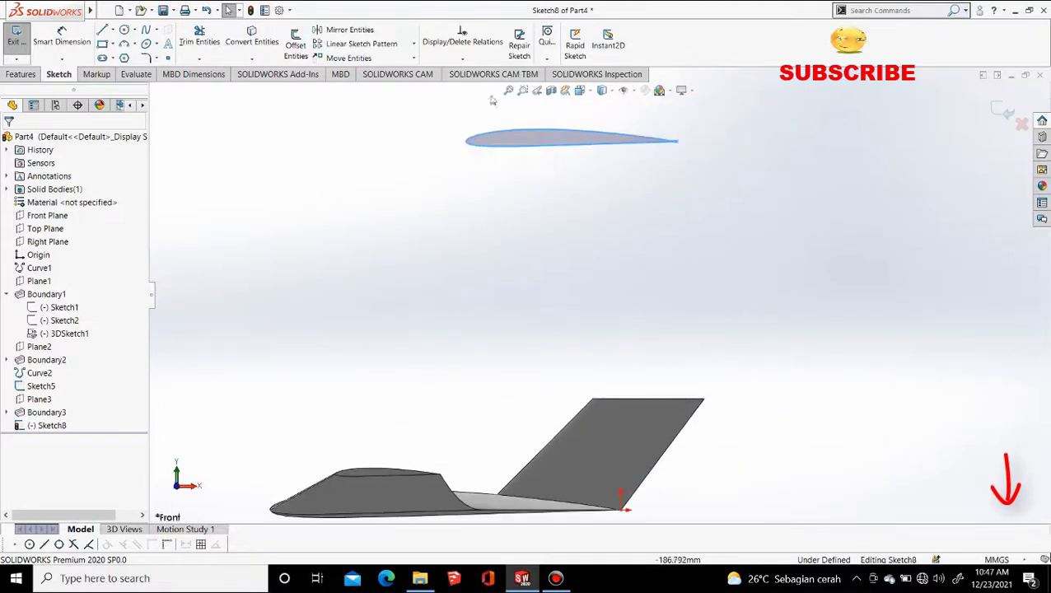
Step: Move the copied airfoil profile down onto the fin's top edge, with its nose just ahead of the fin's leading corner
click(352, 58)
click(452, 113)
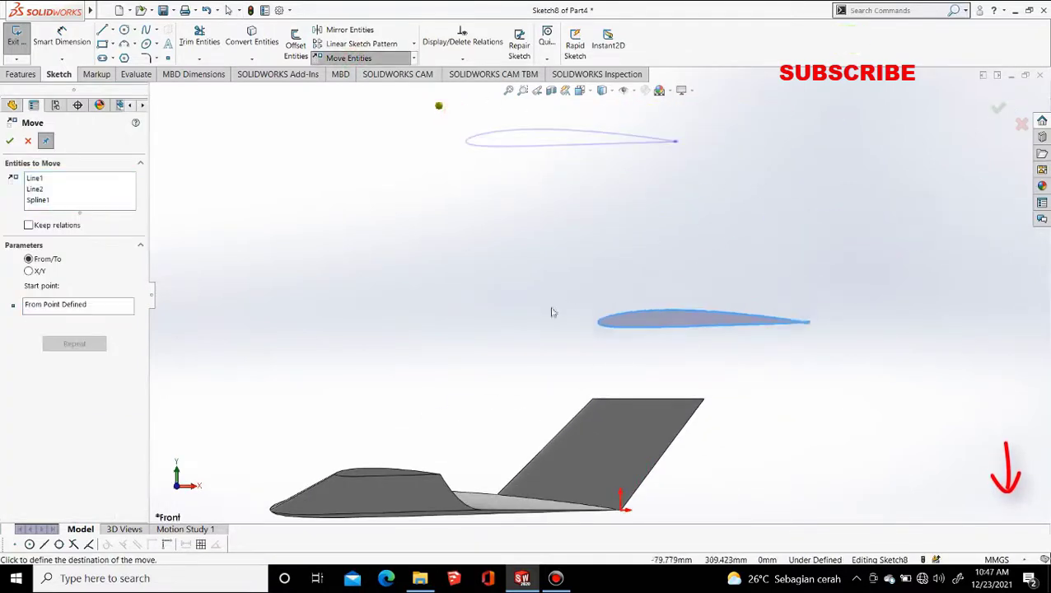
click(559, 368)
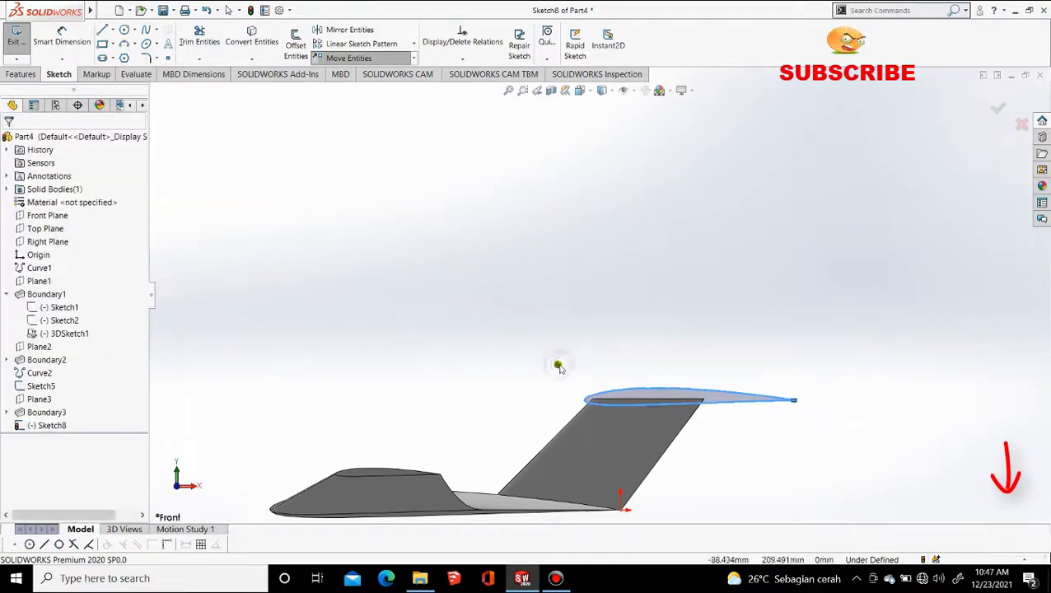
middle_drag(560, 367, 621, 412)
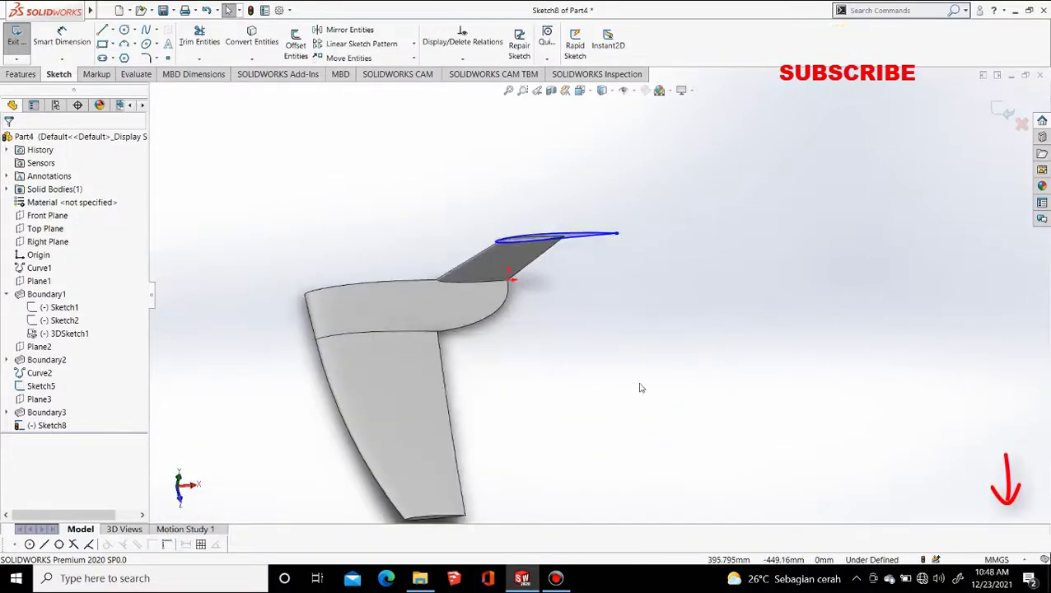
Step: Scale the airfoil profile on the fin's top edge by a factor of 0.8 about a point inside the profile
scroll(558, 263, down, 6)
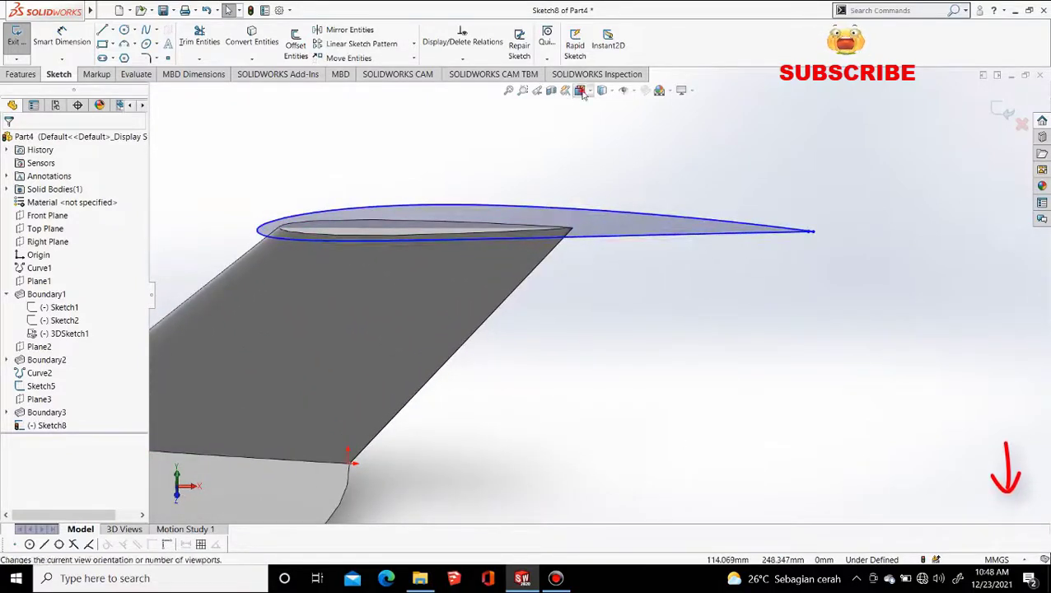
click(583, 93)
click(601, 139)
click(414, 58)
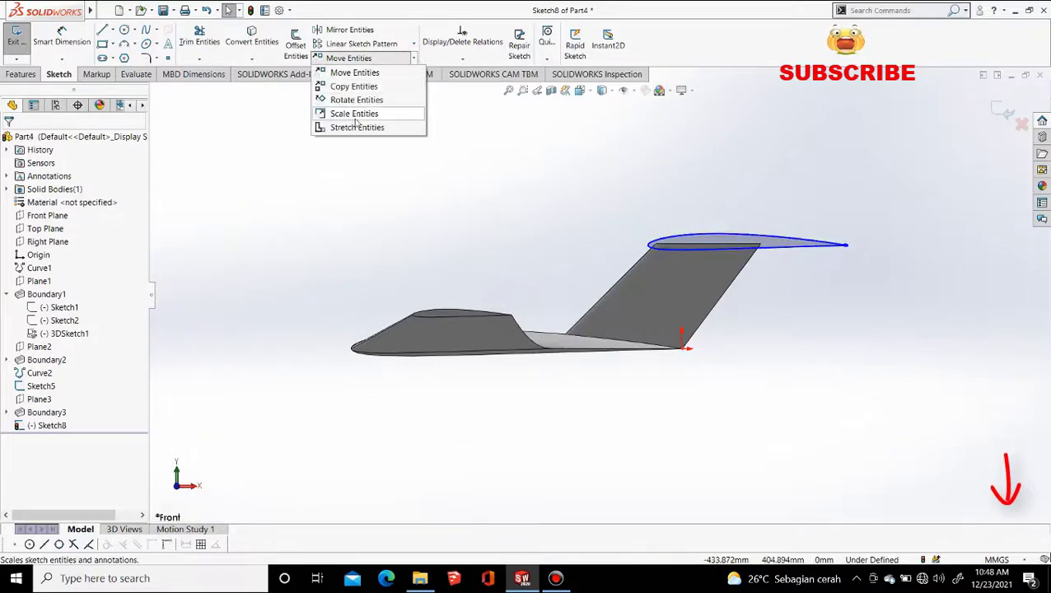
click(356, 117)
scroll(857, 254, down, 5)
scroll(598, 233, up, 2)
drag(281, 177, 725, 273)
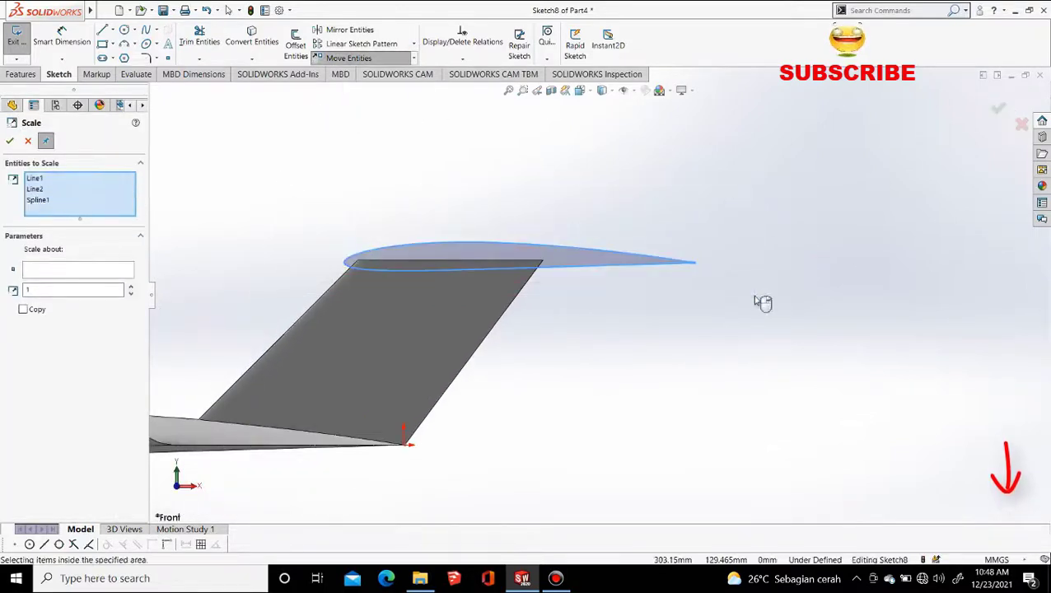
right_click(756, 301)
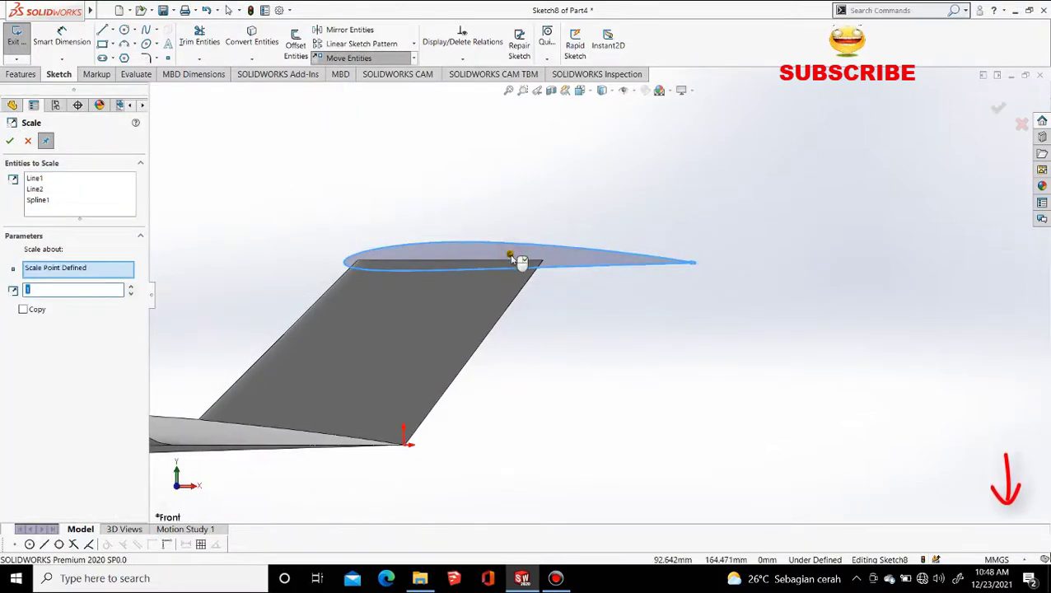
text(0.8)
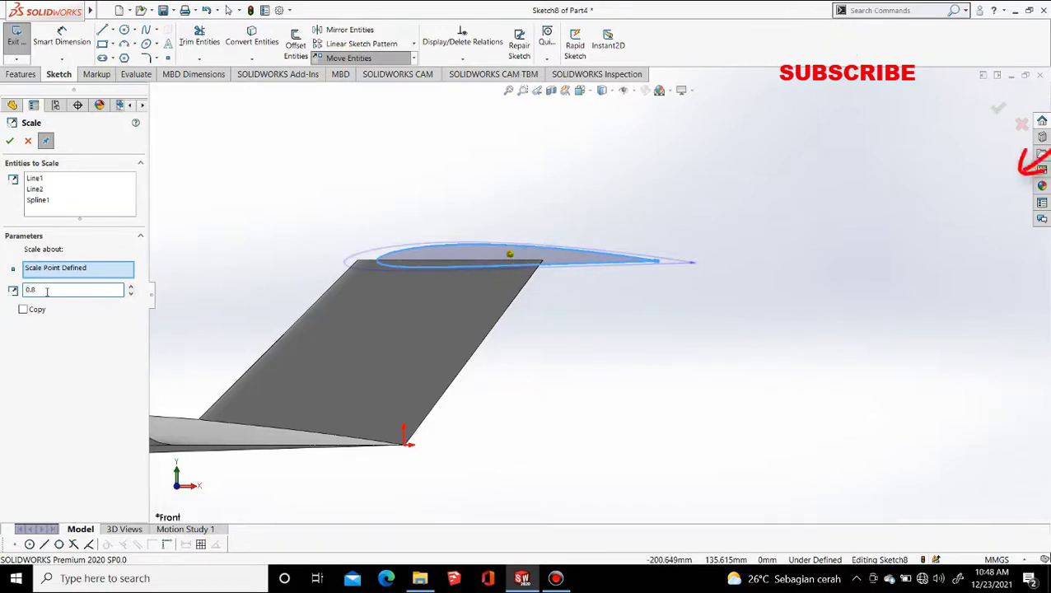
click(10, 141)
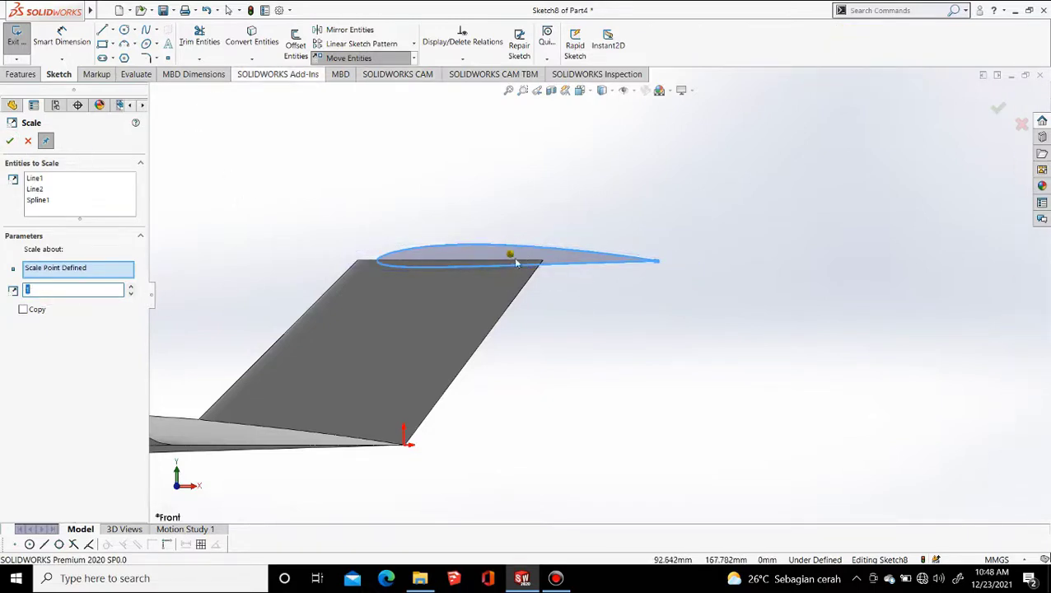
click(10, 142)
Step: Move the scaled airfoil profile forward so its nose meets the leading corner of the fin's top edge
click(399, 60)
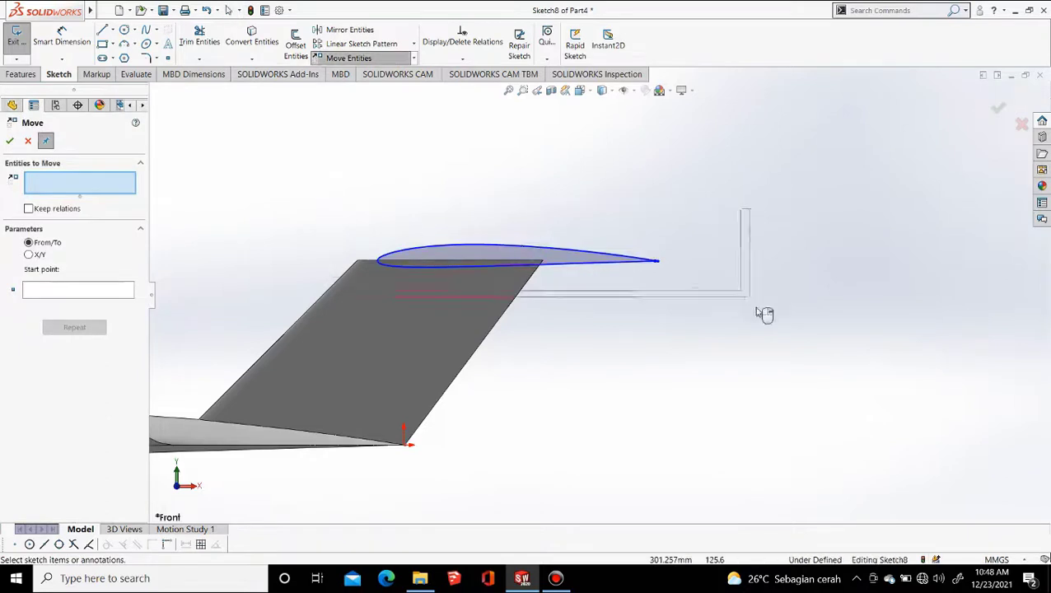
drag(764, 314, 758, 309)
click(549, 258)
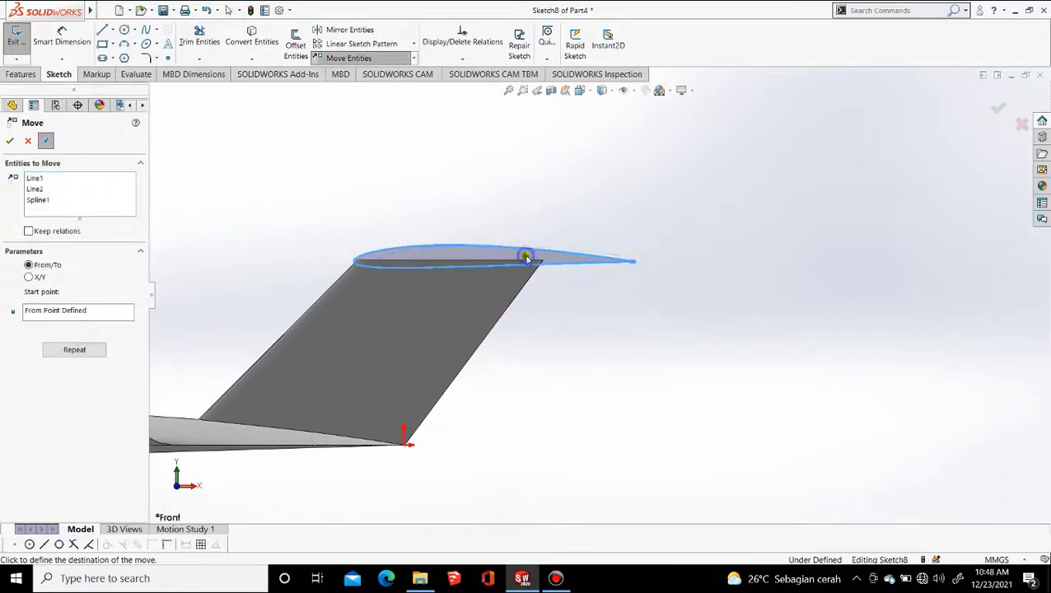
key(Escape)
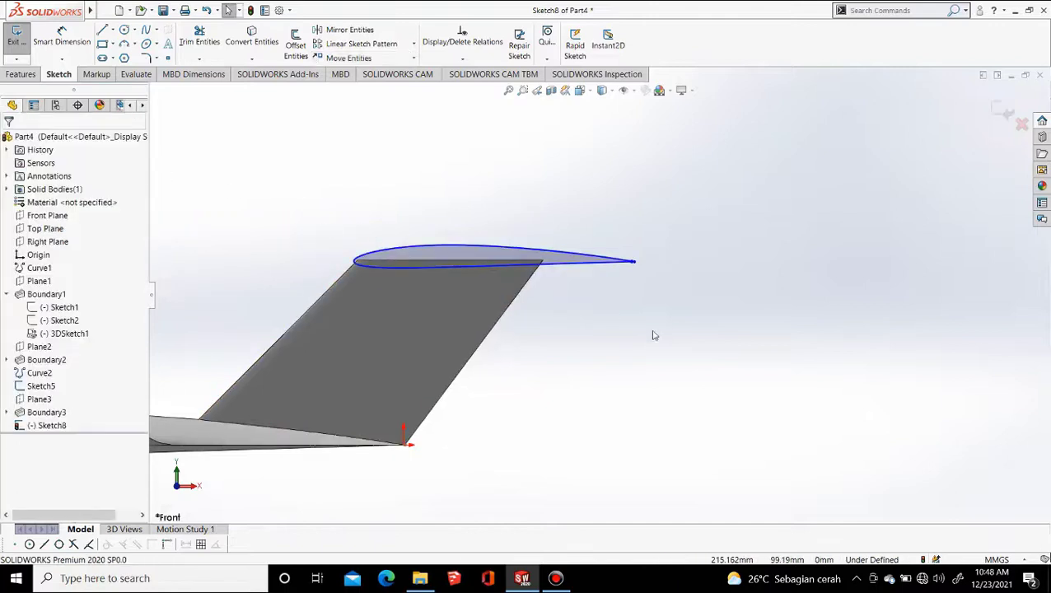
Step: Close the fin-top airfoil sketch and start a new sketch on the end face of the wing tip
middle_drag(654, 335, 404, 374)
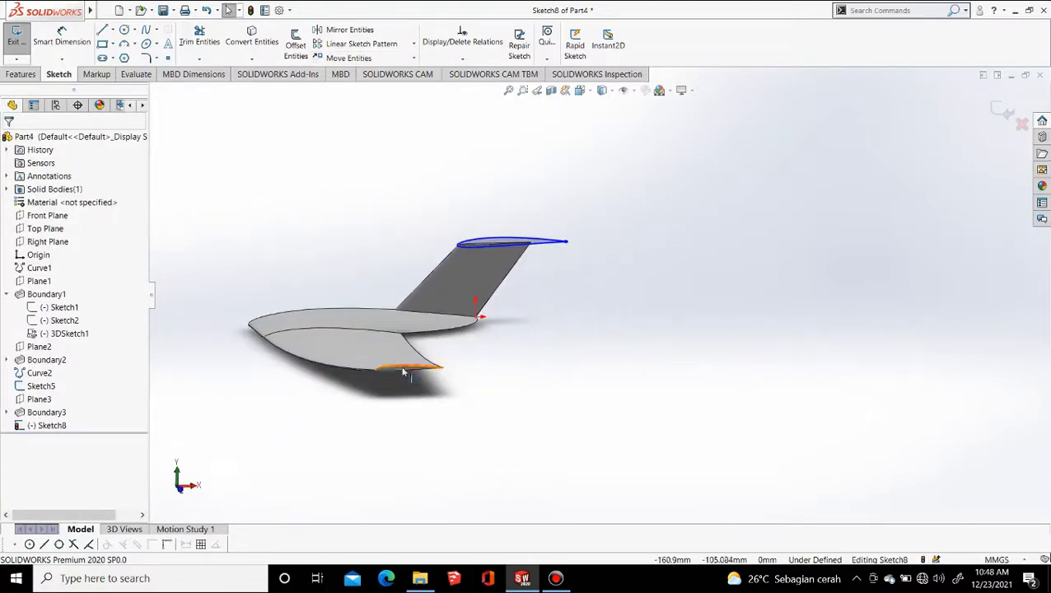
scroll(532, 379, down, 2)
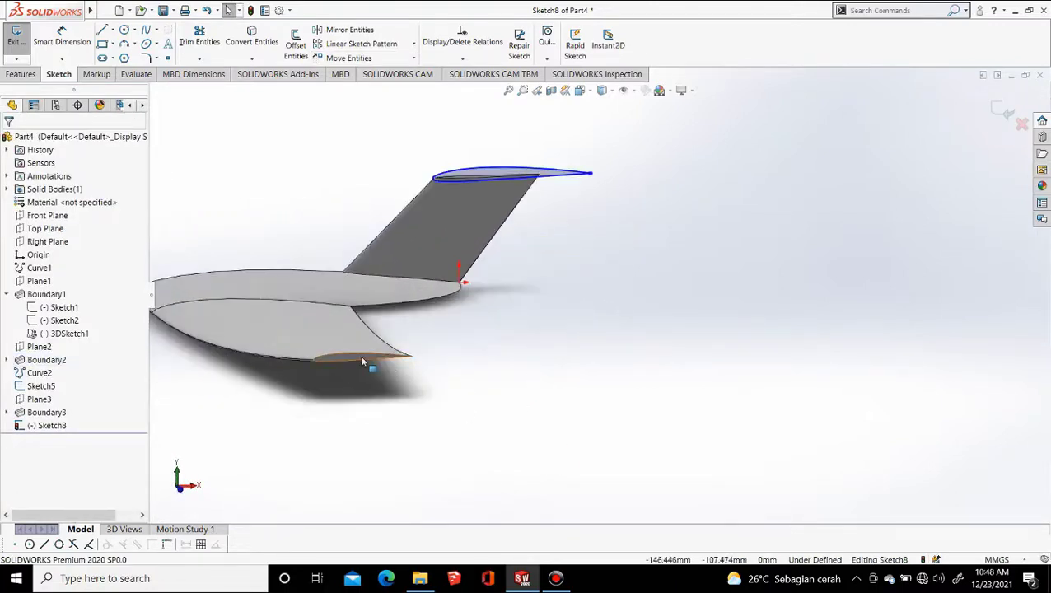
scroll(507, 383, up, 2)
click(579, 90)
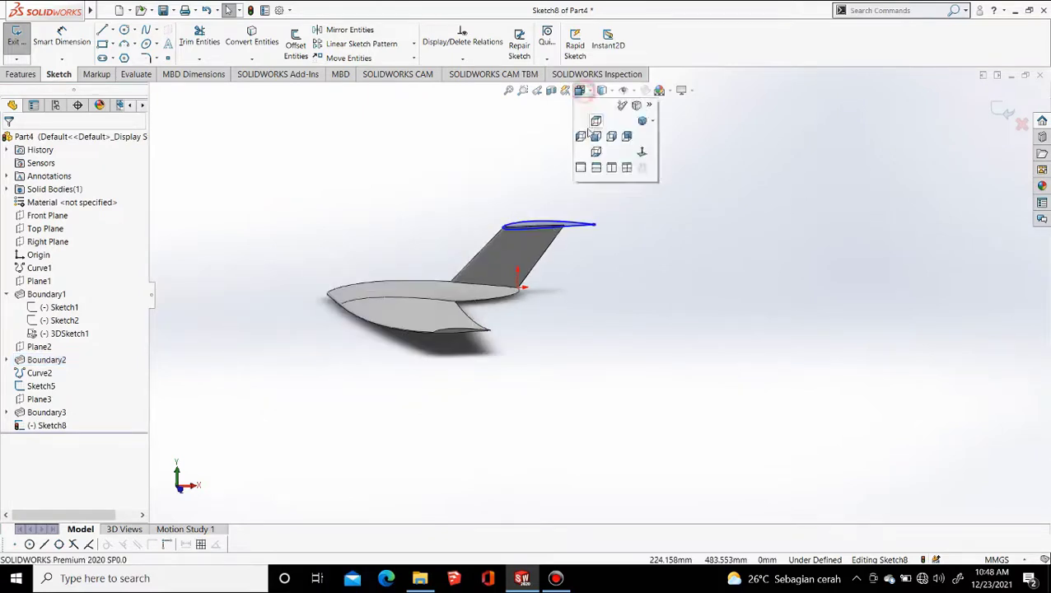
click(587, 140)
click(601, 140)
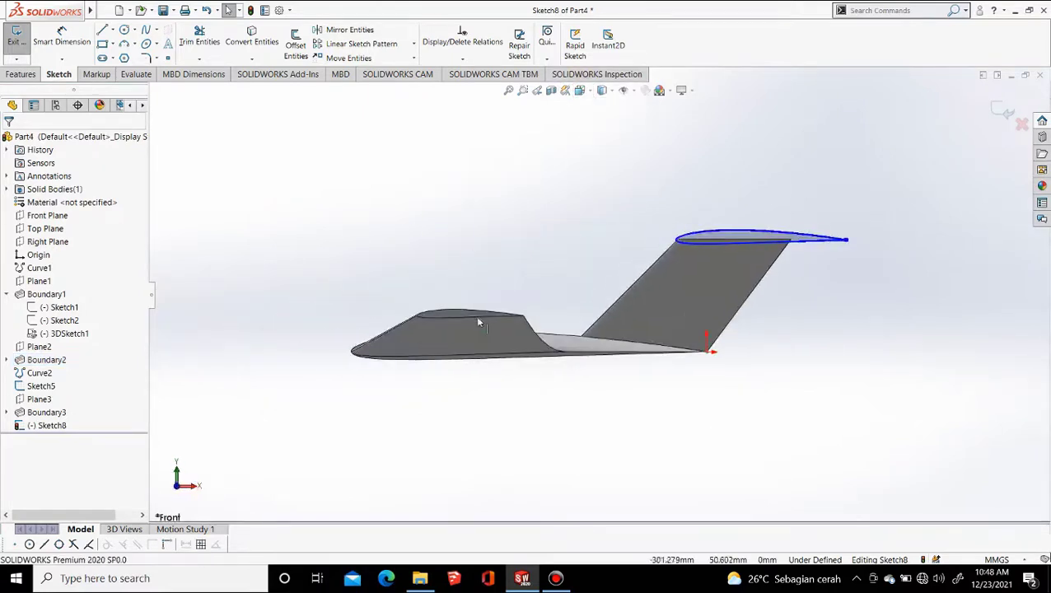
click(465, 314)
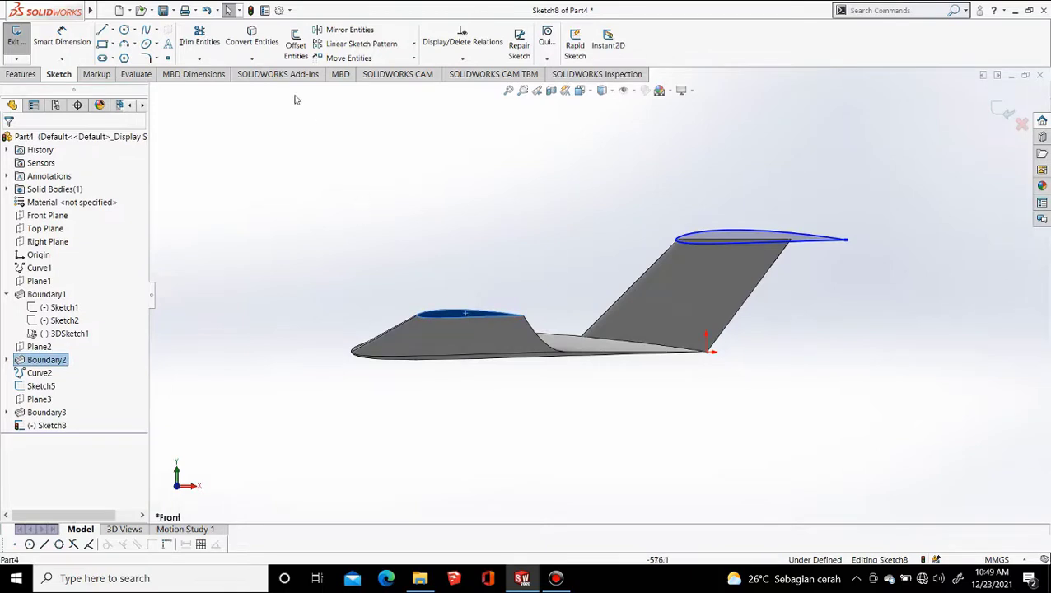
click(454, 317)
click(1001, 114)
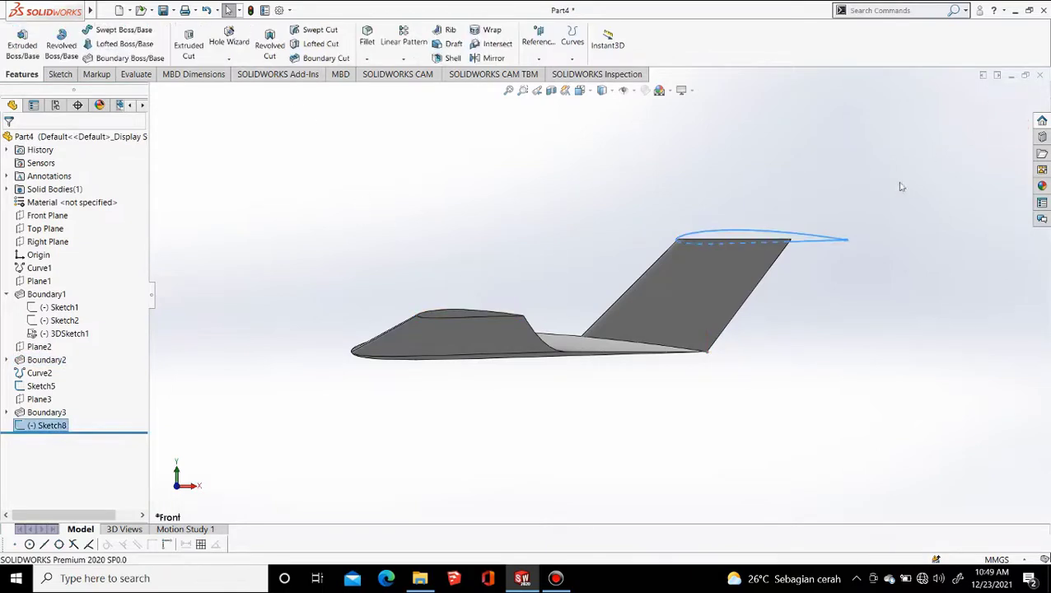
click(458, 315)
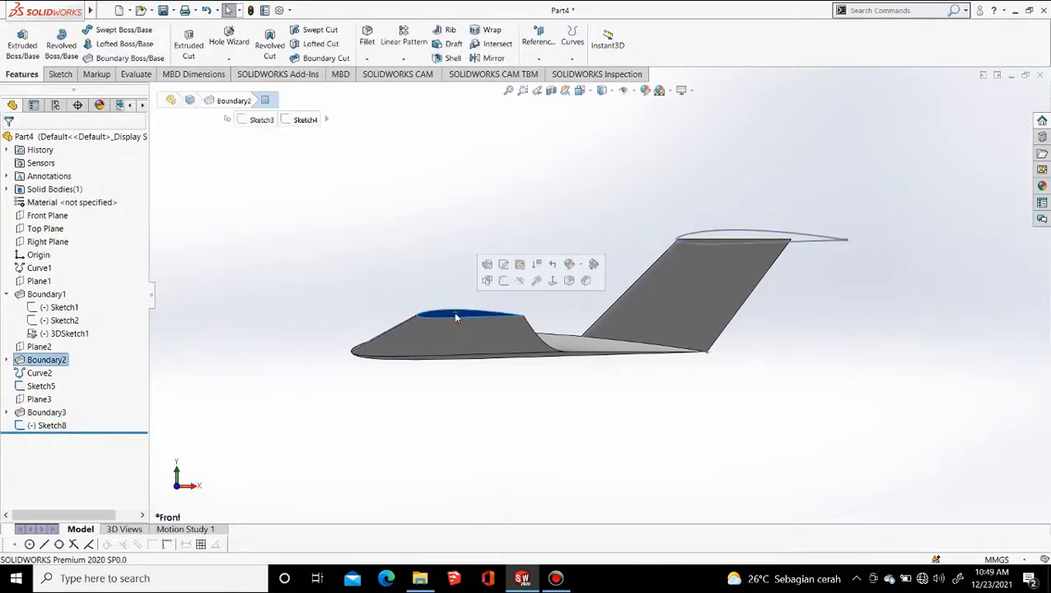
click(503, 281)
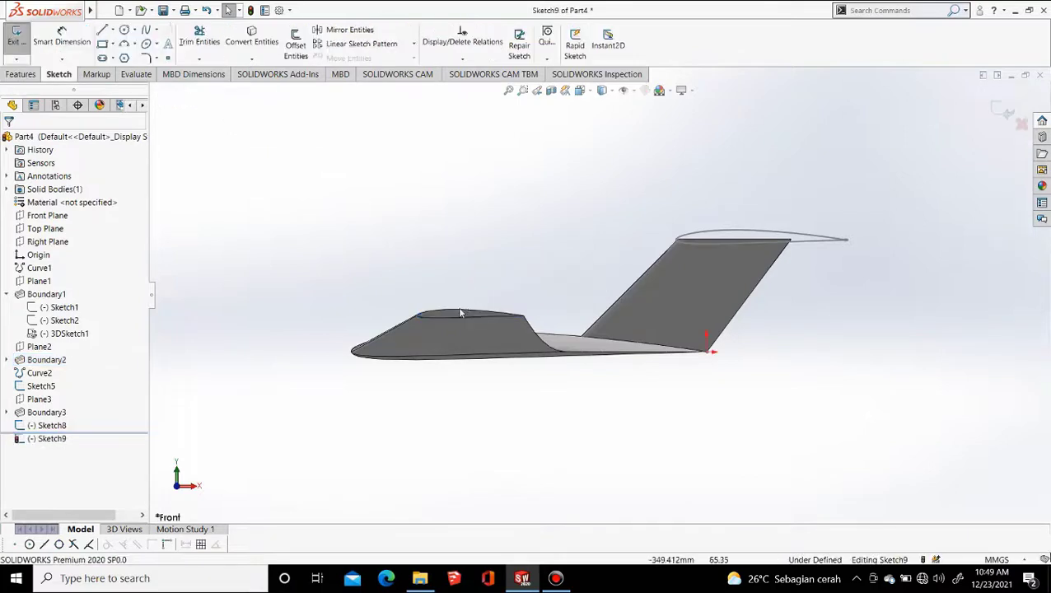
Step: Bring the wing tip's airfoil outline into the sketch and move it up and rearward, ahead of the fin
click(478, 213)
drag(383, 277, 561, 363)
click(410, 59)
click(466, 317)
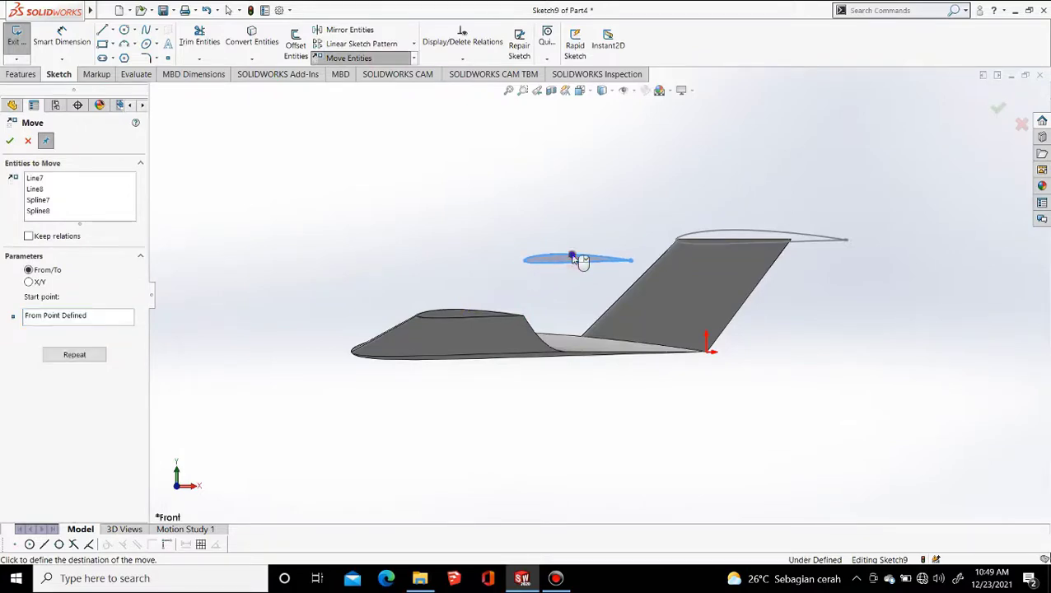
click(582, 261)
Step: In the front view, move the tip airfoil outline rearward to just below the fin's top edge, with its trailing end behind the fin
middle_drag(537, 270, 548, 248)
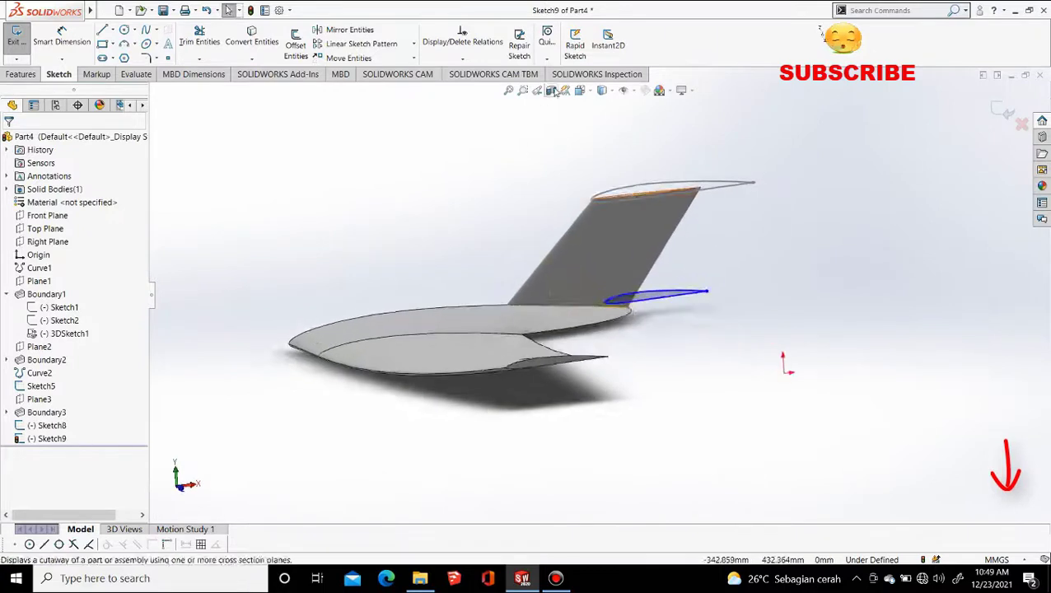
click(589, 93)
click(587, 108)
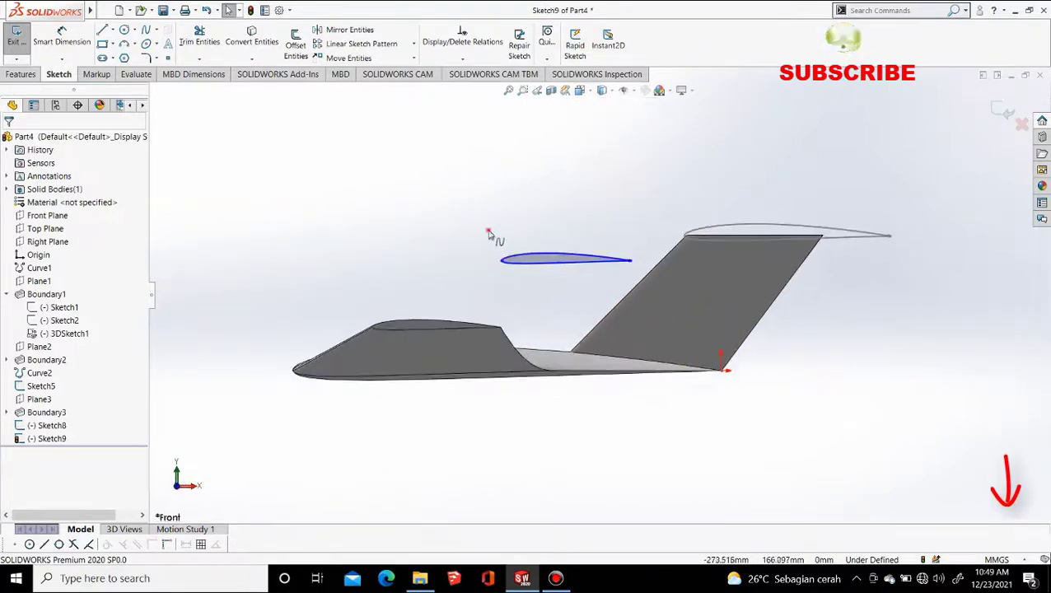
drag(639, 277, 640, 277)
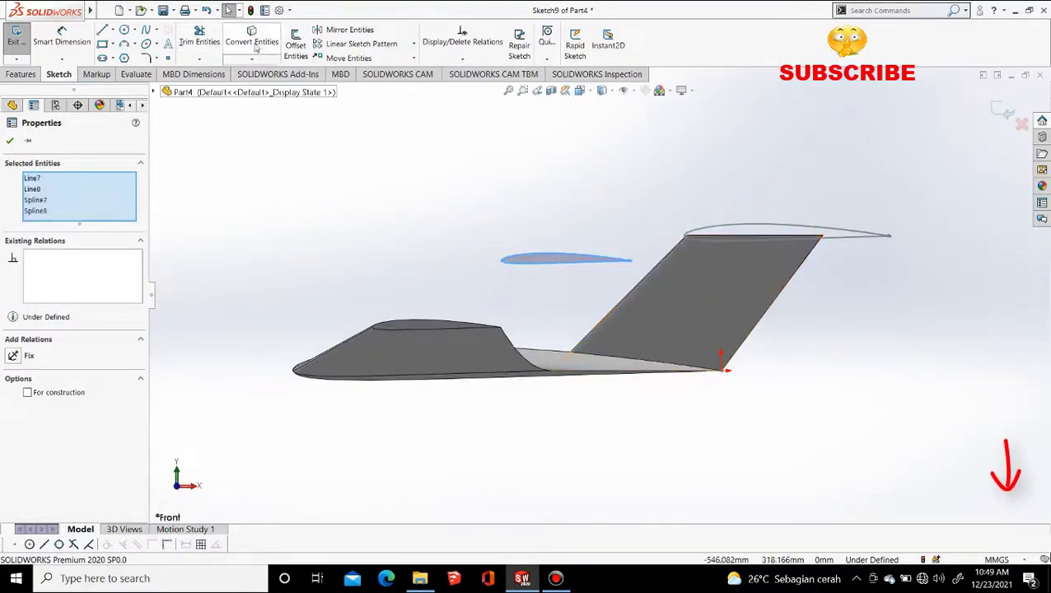
click(559, 253)
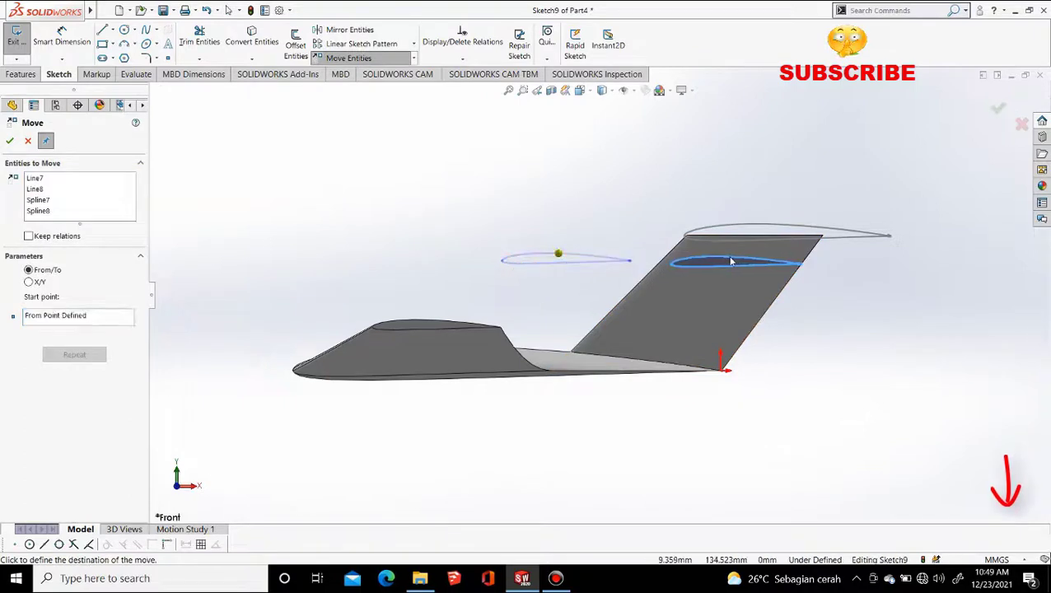
click(779, 264)
scroll(733, 278, down, 3)
scroll(517, 252, up, 4)
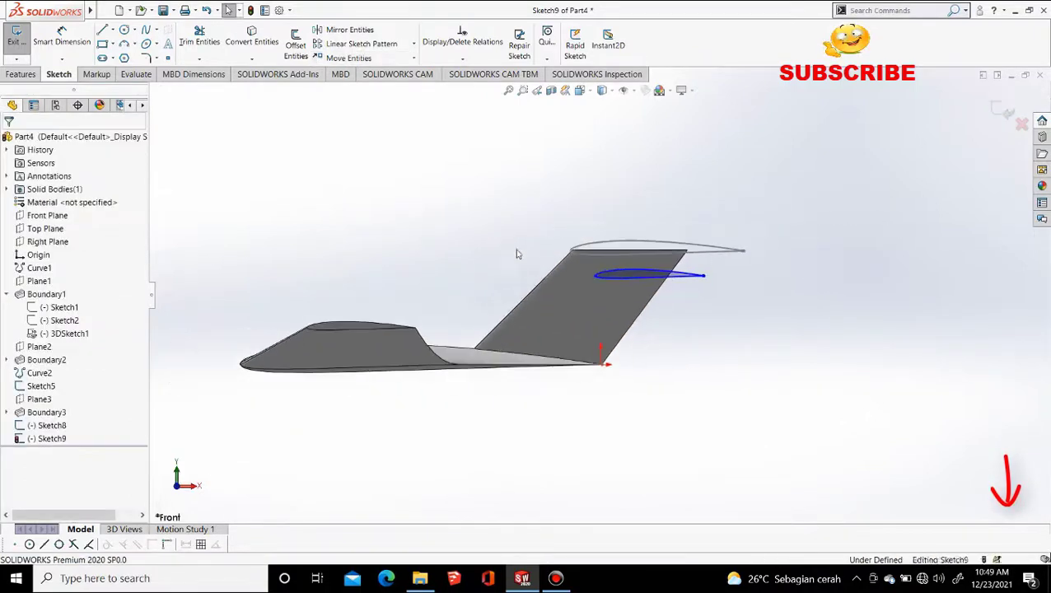
Step: Scale the tip airfoil outline by a factor of 0.7 about a point inside it and close the sketch
middle_drag(517, 251, 608, 345)
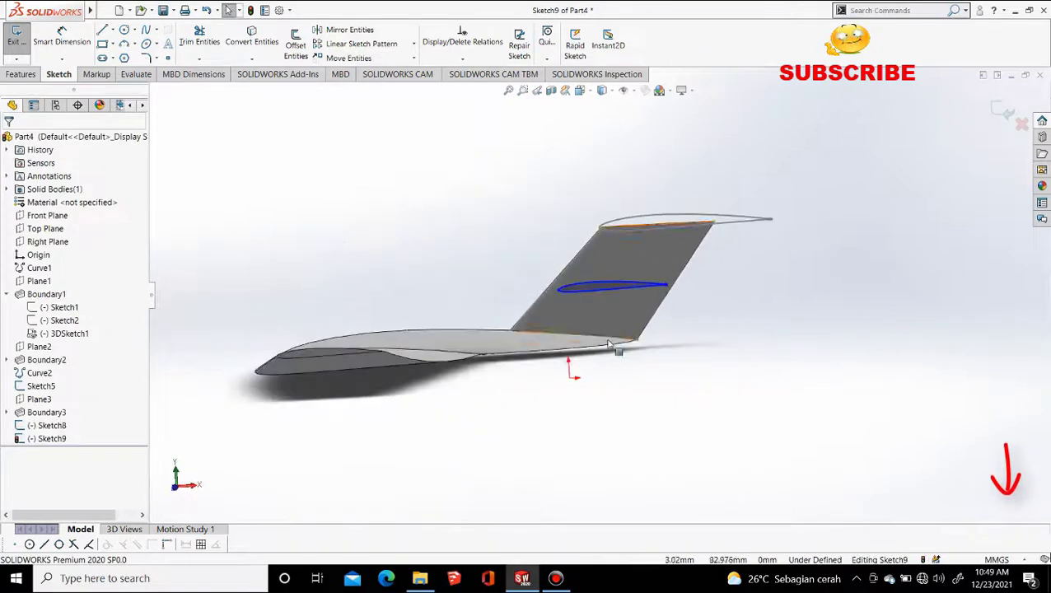
click(580, 92)
click(600, 135)
scroll(844, 320, down, 3)
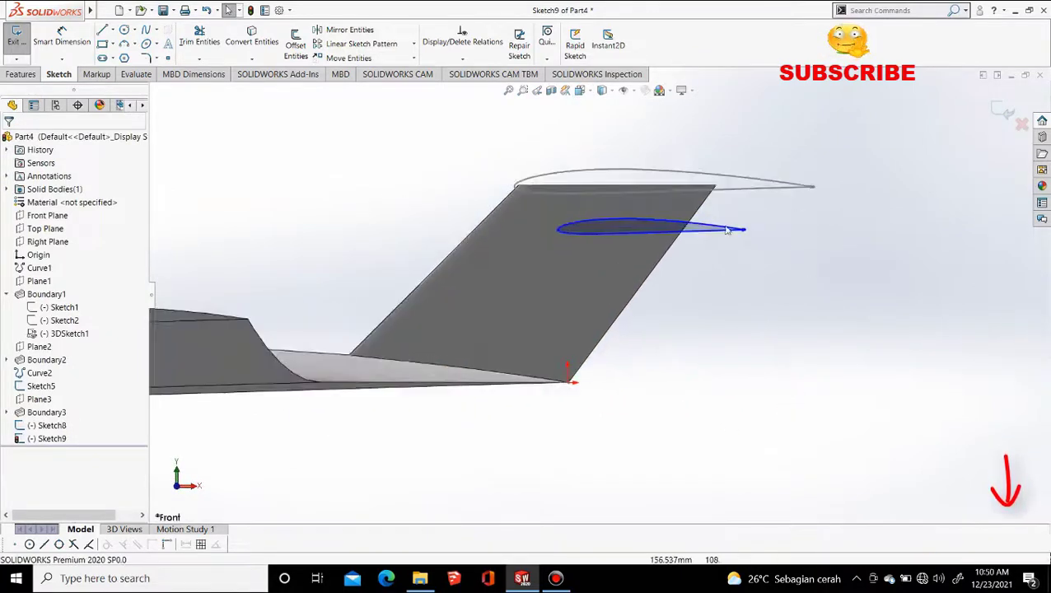
click(413, 58)
click(362, 110)
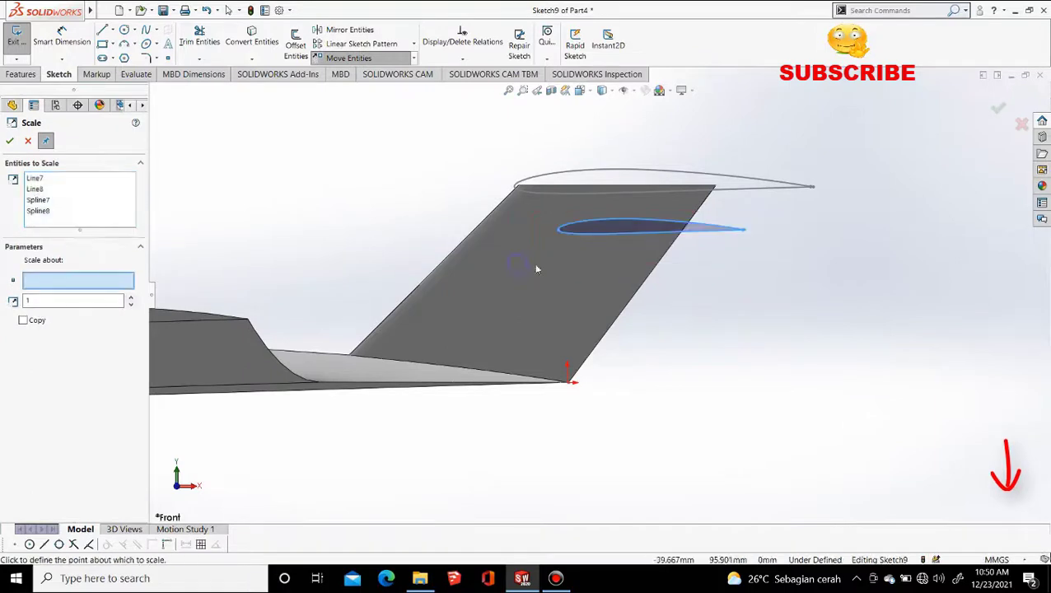
scroll(624, 251, down, 3)
text(0.8)
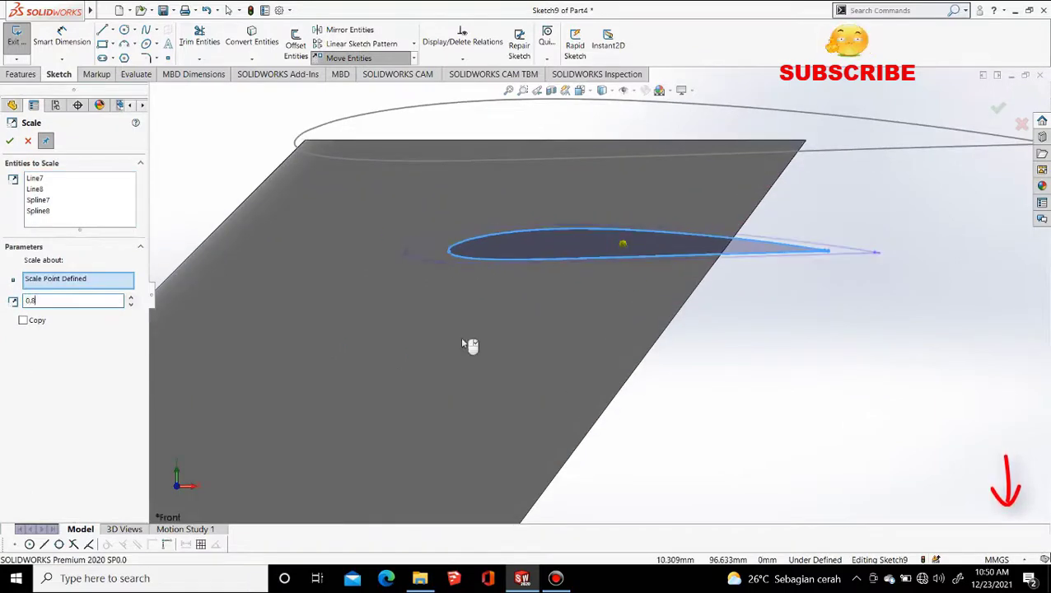
text(.7)
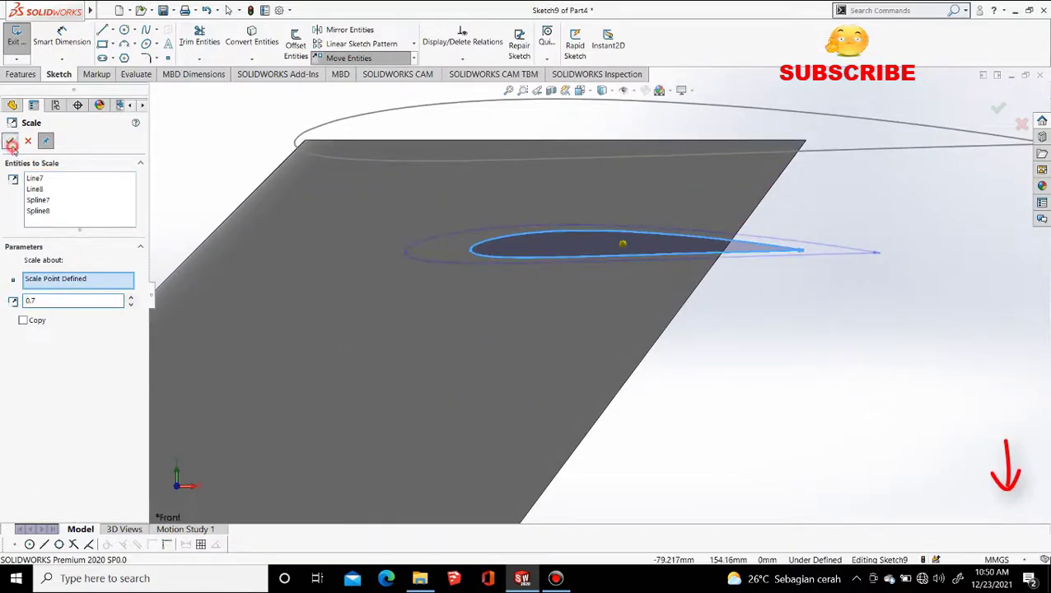
key(Escape)
scroll(705, 343, up, 6)
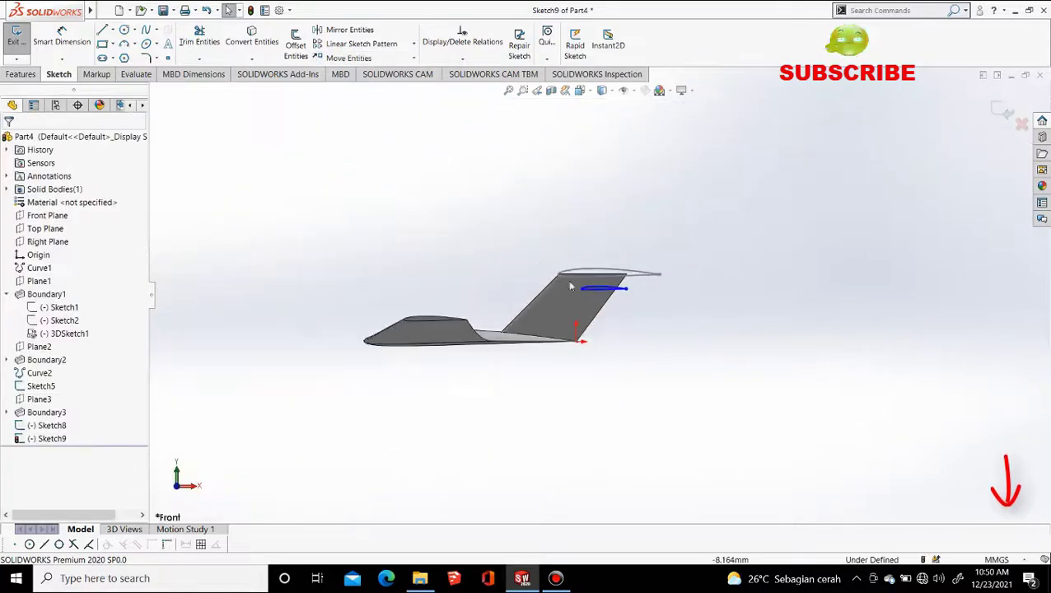
middle_drag(570, 287, 551, 415)
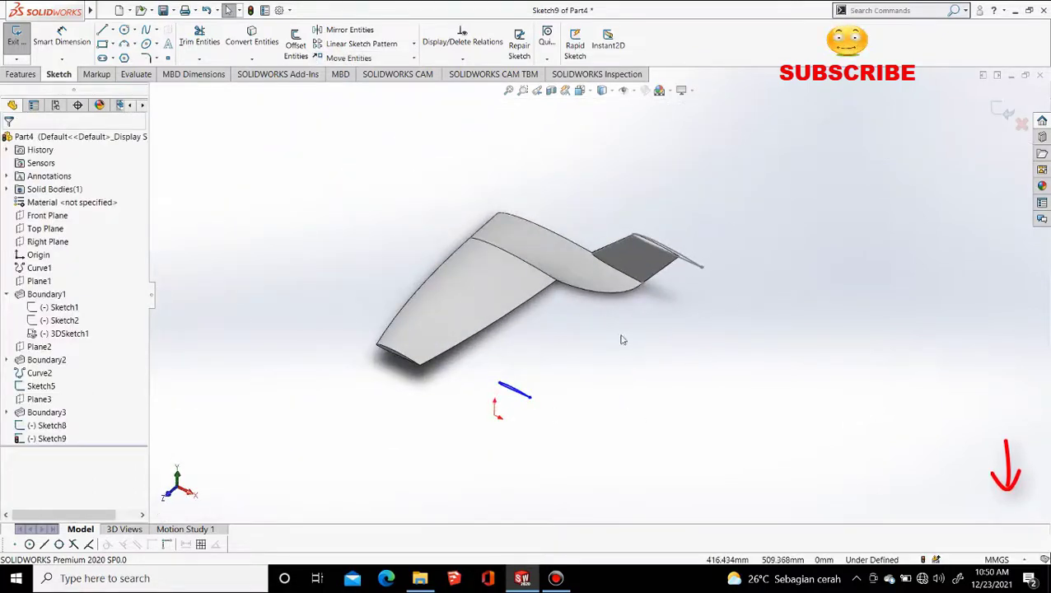
click(1006, 114)
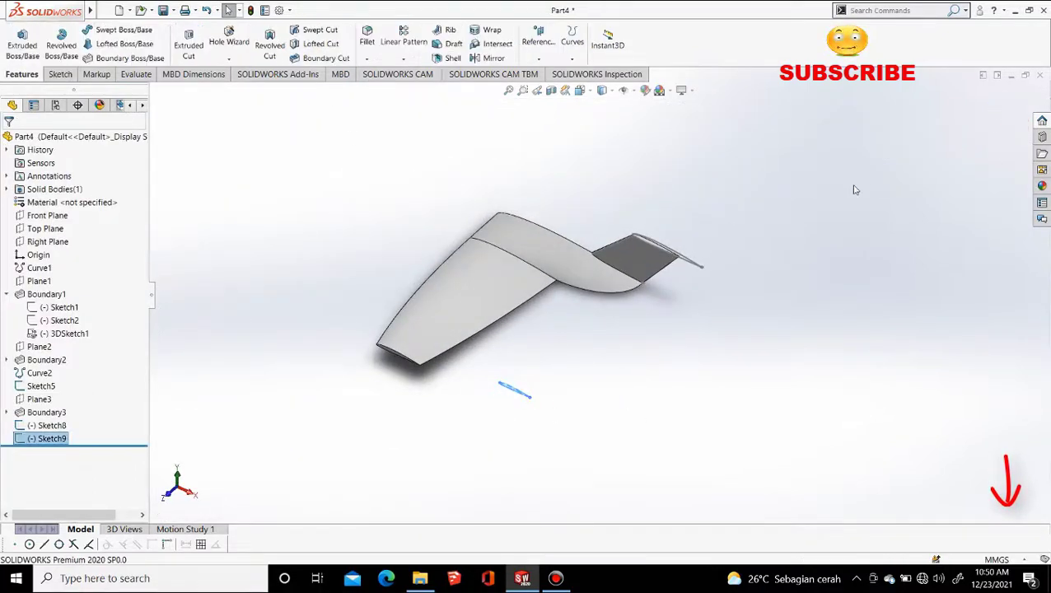
Step: Start a 3D sketch and draw a two-point spline joining the trailing points of the small outer airfoil and the fin-top airfoil
click(60, 74)
click(16, 59)
click(28, 44)
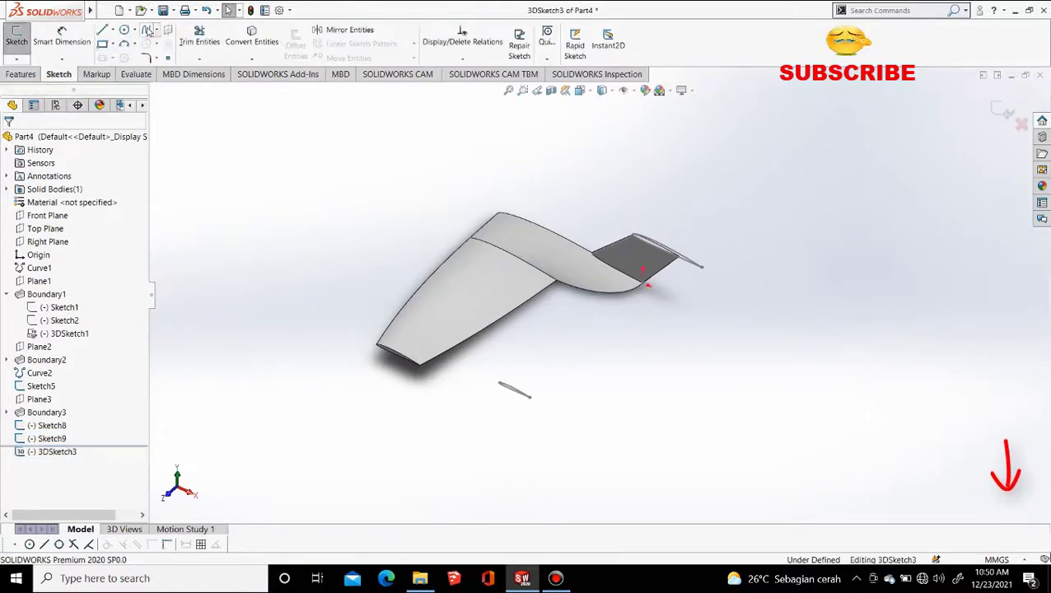
scroll(591, 387, down, 6)
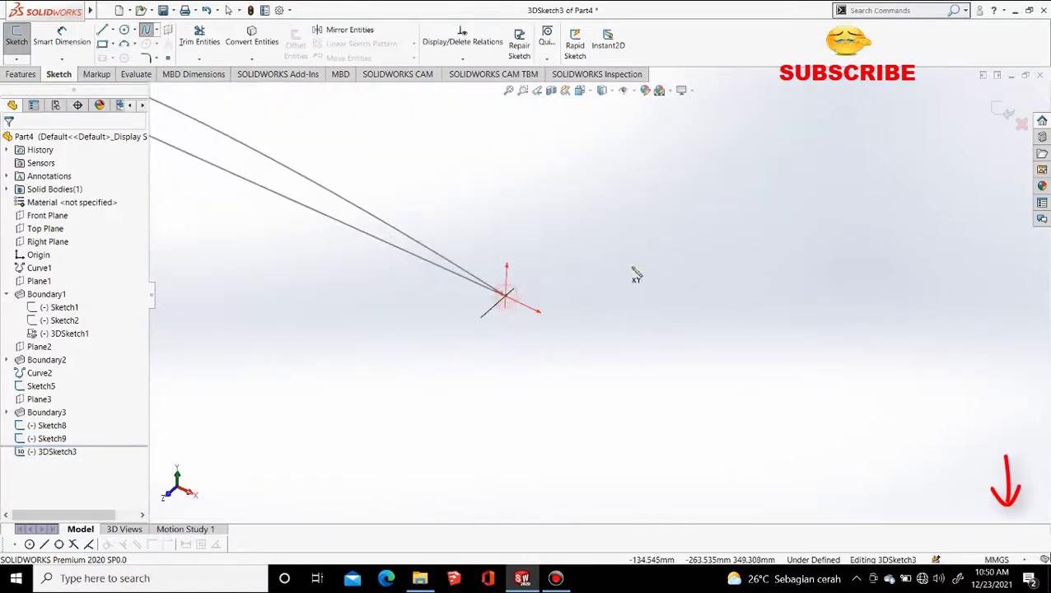
scroll(656, 255, up, 7)
scroll(652, 283, down, 7)
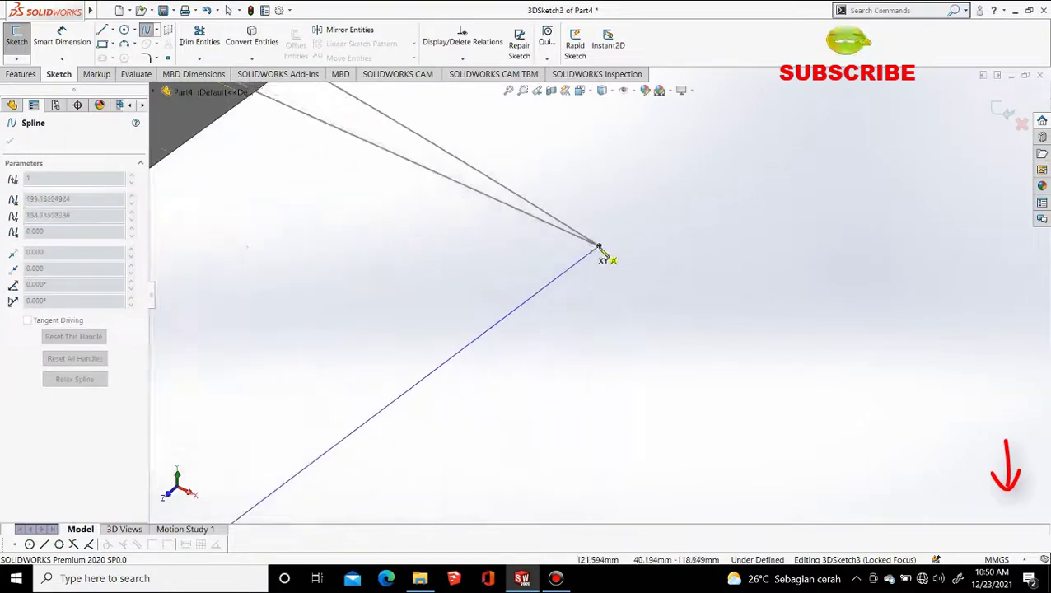
click(599, 246)
key(Escape)
scroll(515, 331, up, 8)
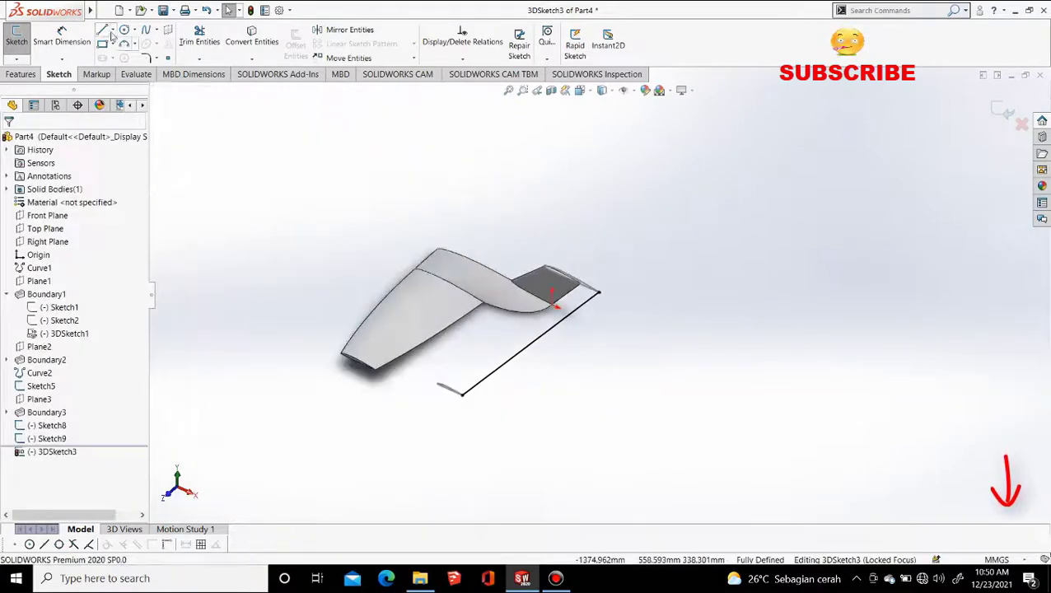
Step: Draw a two-point spline joining the leading points of the fin-top airfoil and the small outer airfoil
click(144, 30)
scroll(634, 198, down, 6)
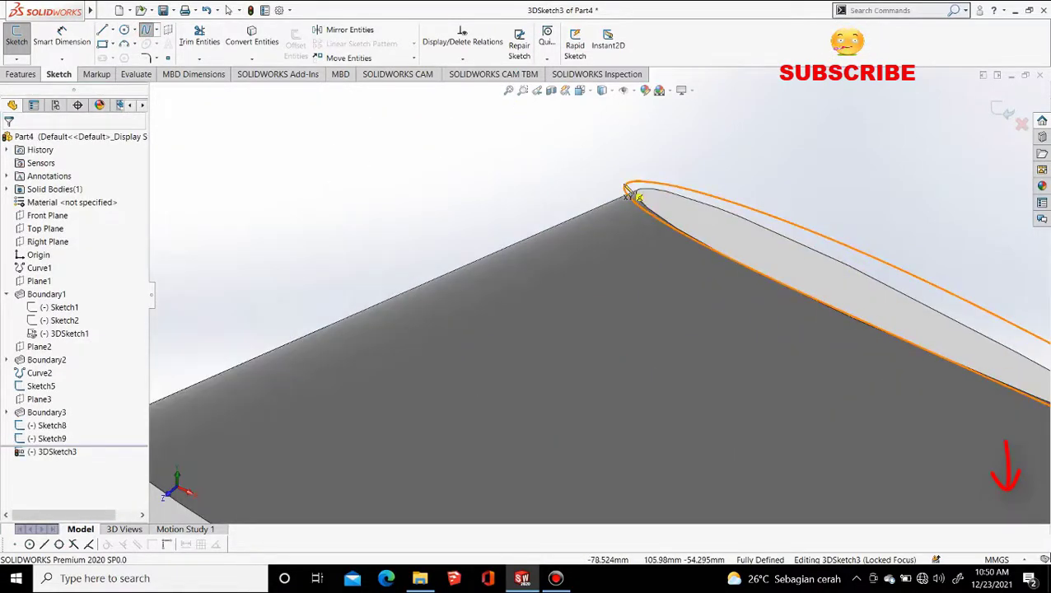
middle_drag(666, 230, 712, 191)
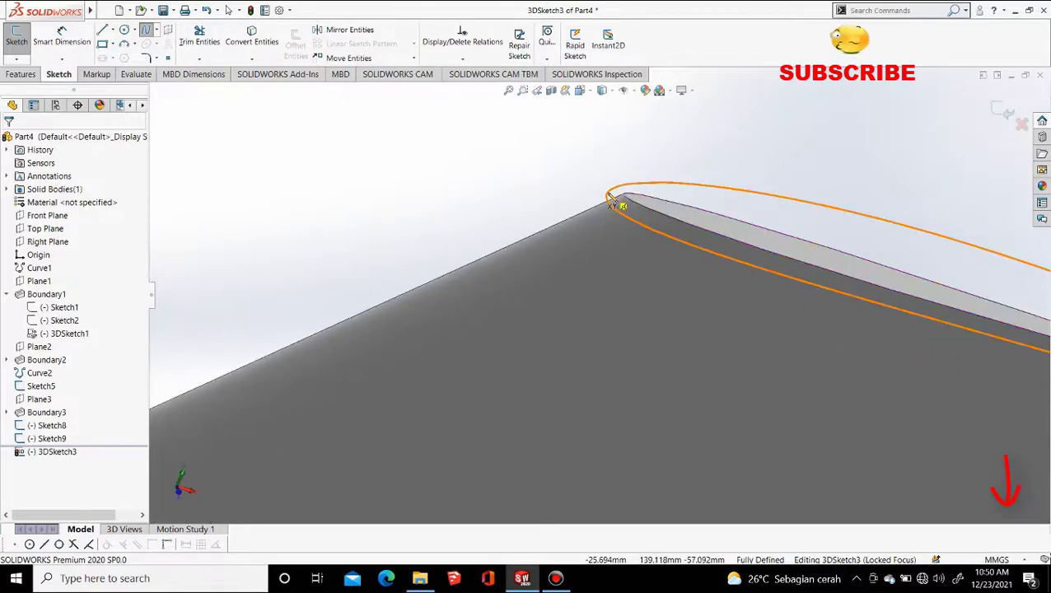
scroll(634, 313, up, 9)
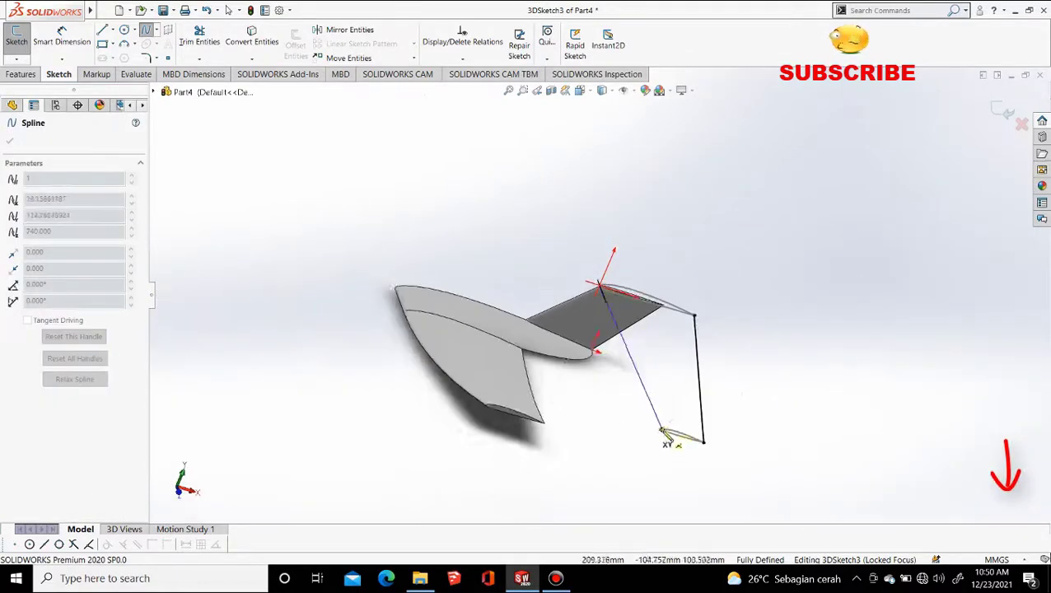
scroll(663, 432, down, 11)
click(599, 317)
key(Escape)
scroll(728, 401, up, 11)
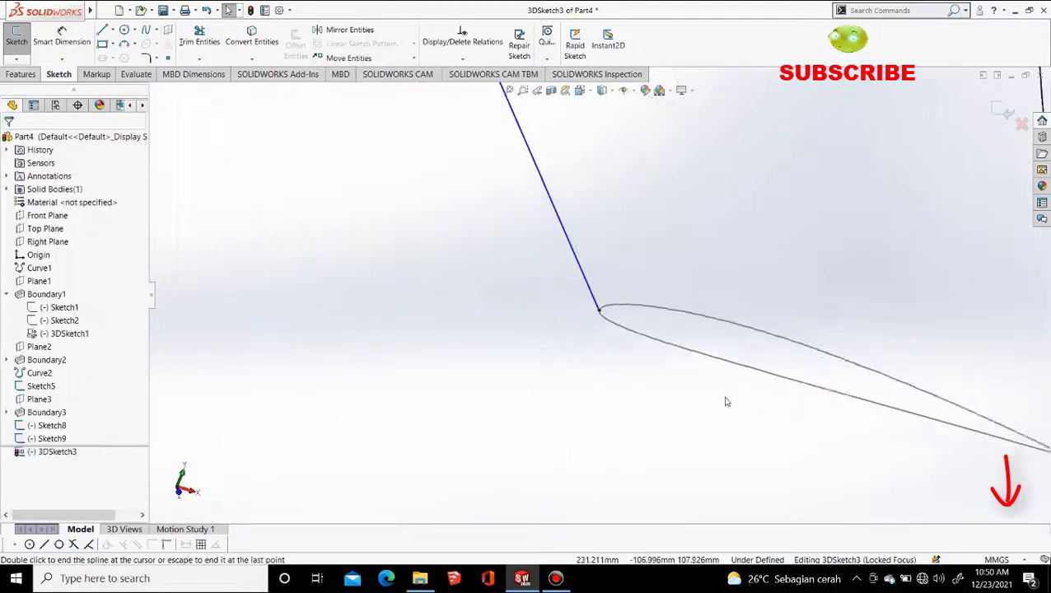
Step: In the top view, bend the leading-edge spline into a slight S-curve, with both ends running nearly straight along the span
middle_drag(711, 394, 555, 439)
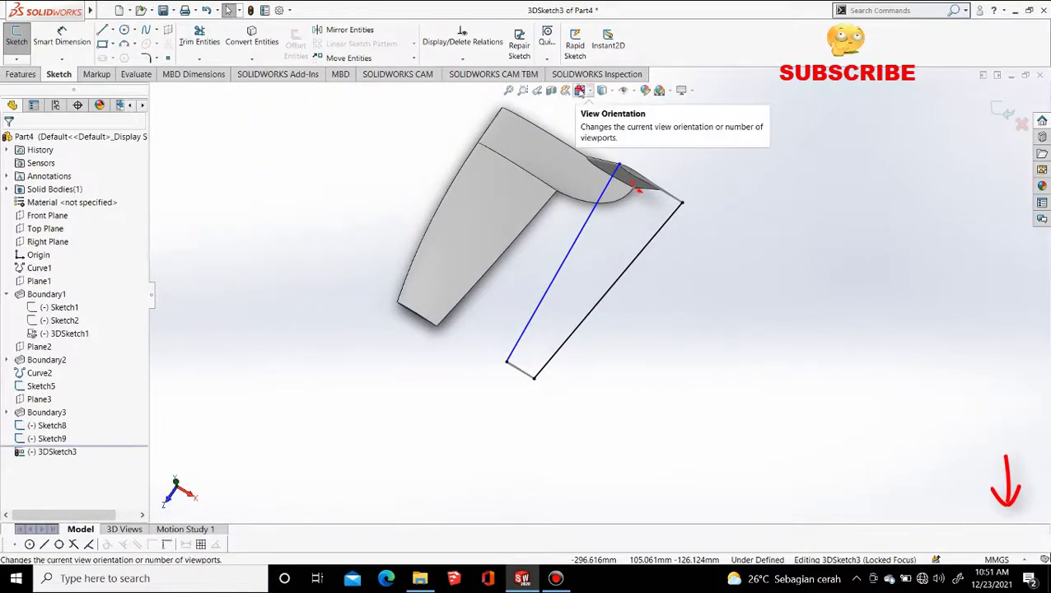
click(581, 91)
click(600, 119)
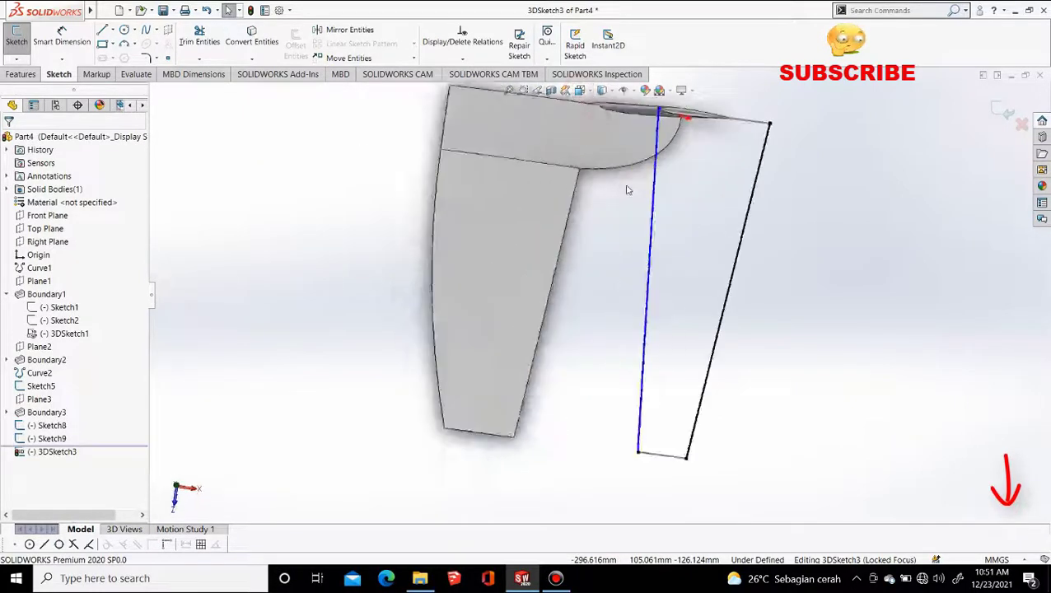
click(671, 306)
drag(671, 338, 683, 340)
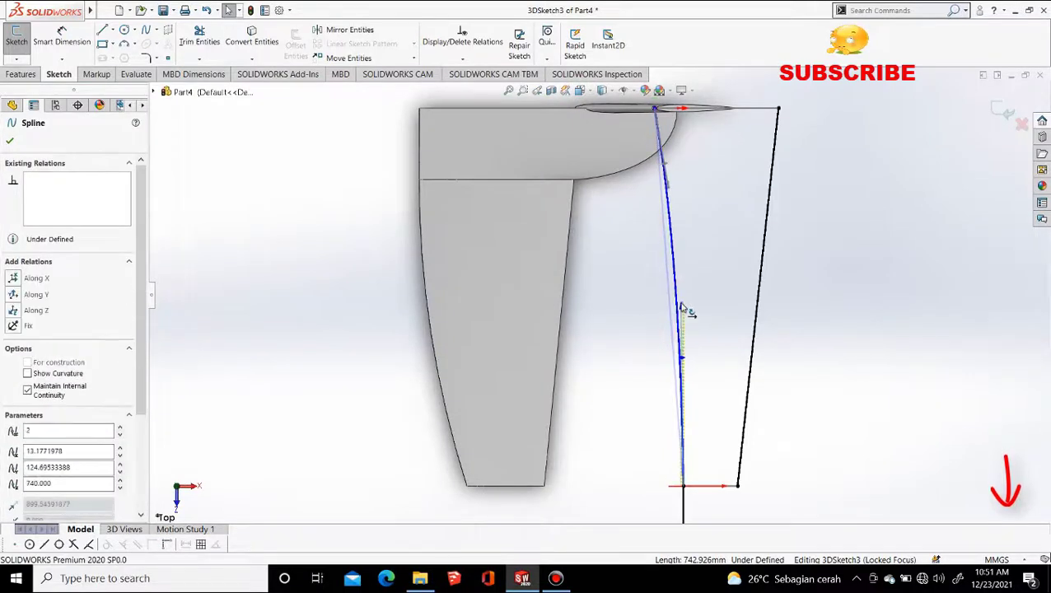
drag(681, 301, 681, 303)
drag(667, 184, 654, 186)
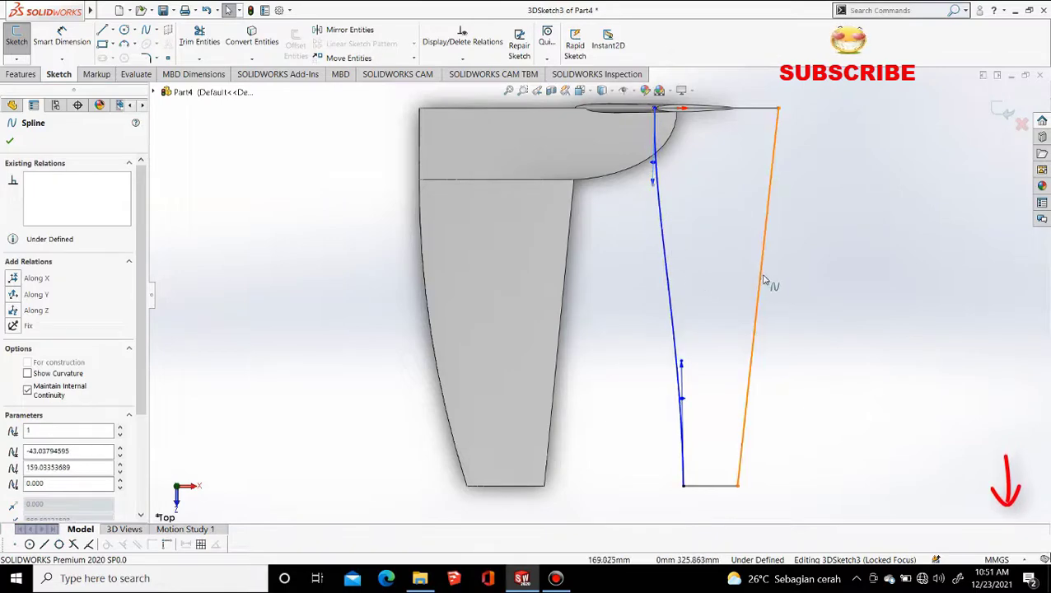
key(Escape)
Step: In the left view, bow the leading-edge spline slightly upward using the tangent handles at both its ends
middle_drag(810, 366, 807, 244)
click(581, 93)
click(601, 140)
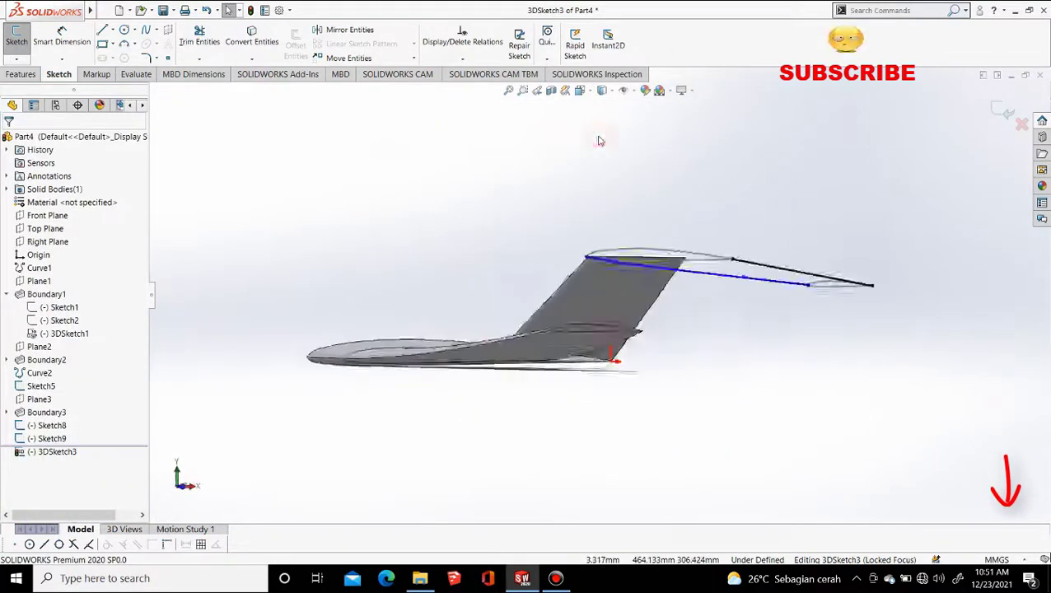
click(581, 93)
click(586, 152)
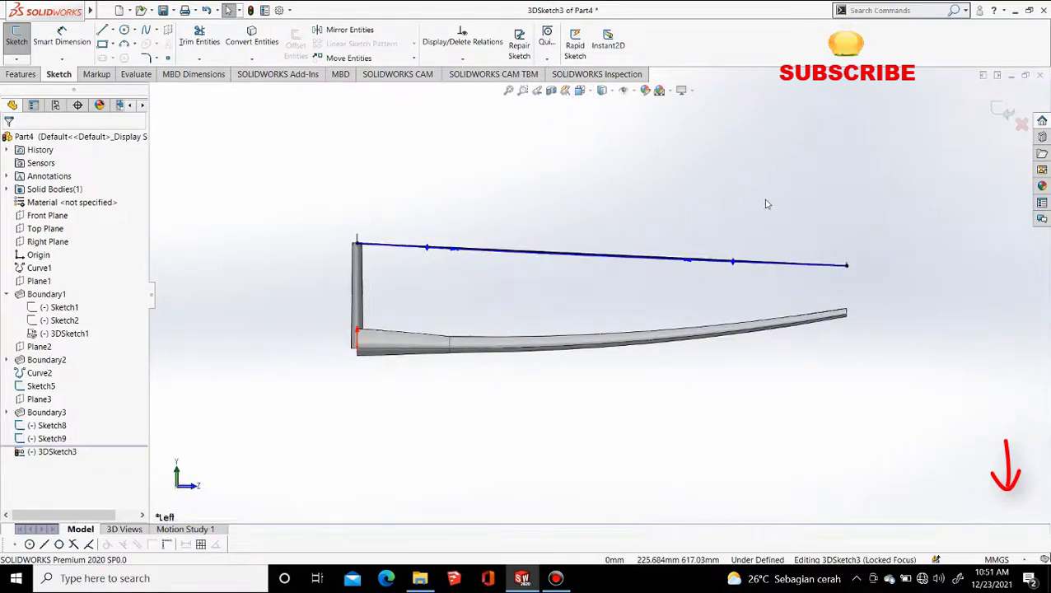
scroll(714, 277, down, 2)
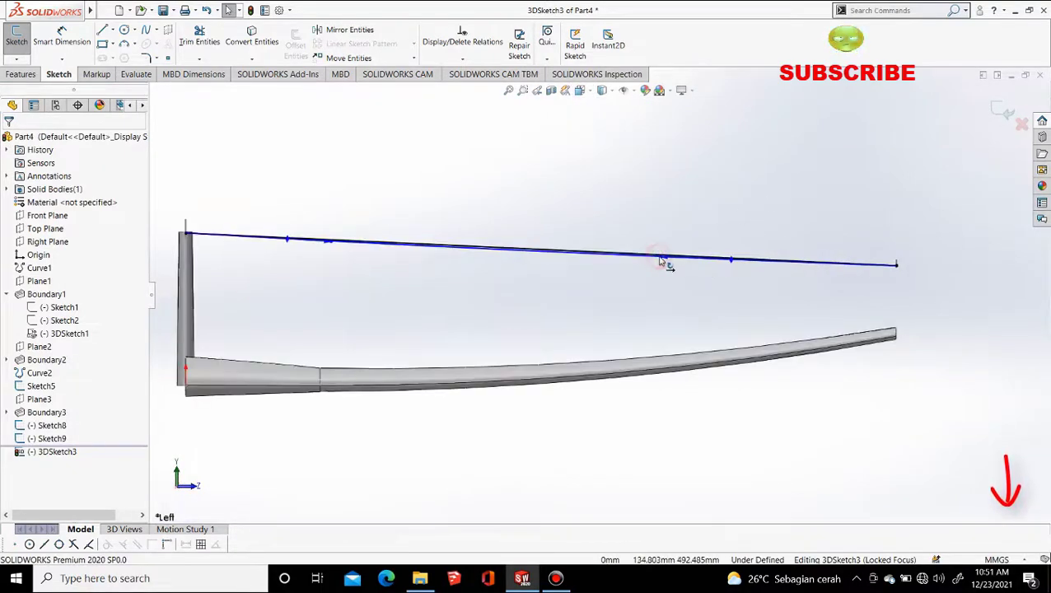
drag(661, 262, 669, 243)
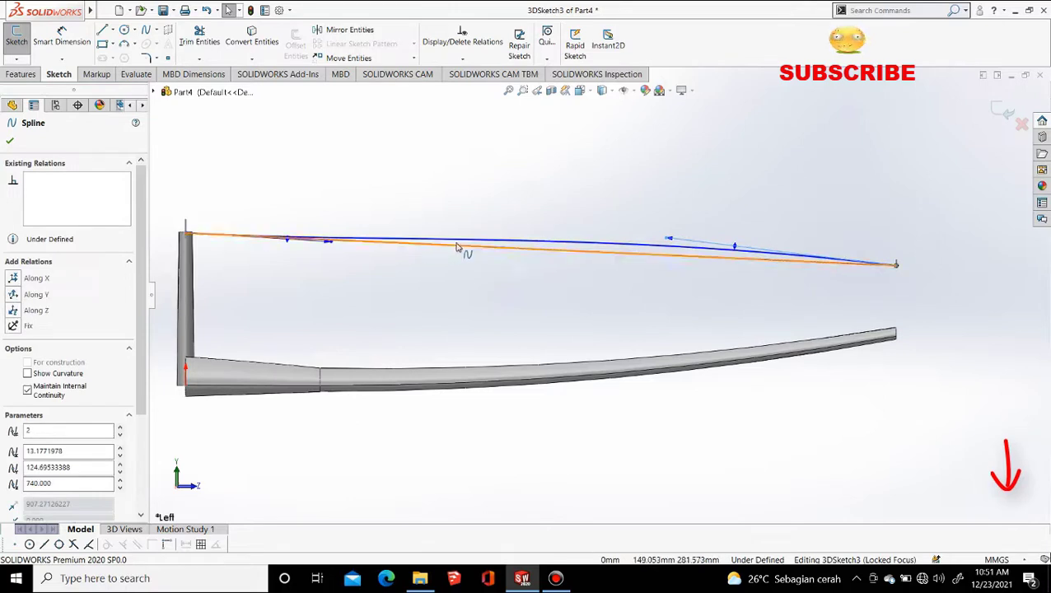
drag(329, 240, 332, 235)
Step: Bow the trailing-edge spline upward to follow the leading-edge spline in the left view, and close the 3D sketch
click(387, 243)
drag(466, 246, 470, 235)
scroll(755, 274, down, 3)
drag(643, 243, 653, 240)
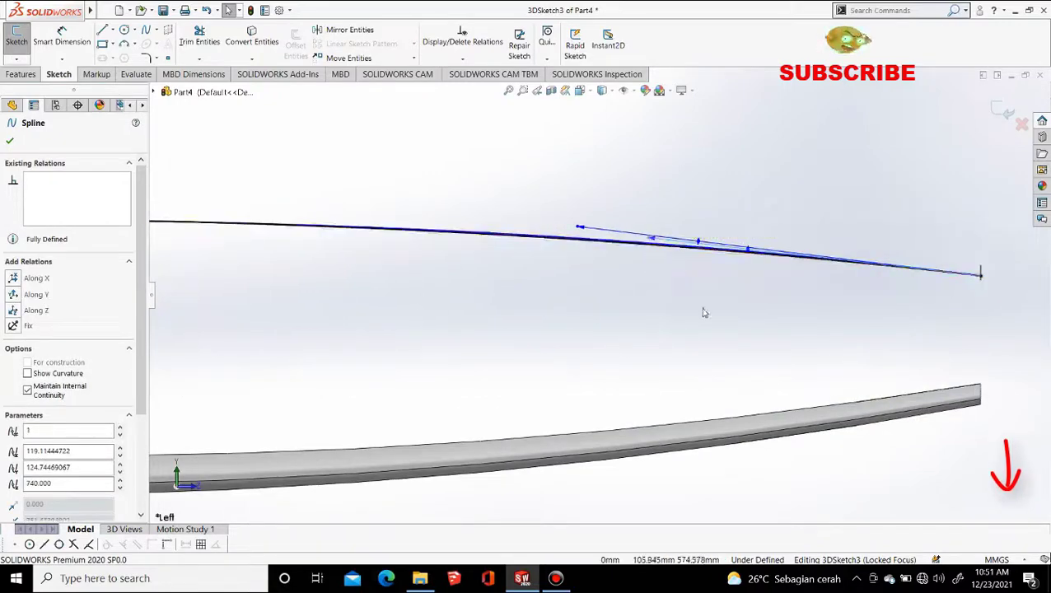
mouse_move(705, 314)
middle_down()
mouse_move(510, 333)
mouse_move(490, 424)
mouse_move(412, 262)
mouse_move(342, 235)
mouse_move(486, 266)
mouse_move(577, 239)
middle_up()
click(1003, 111)
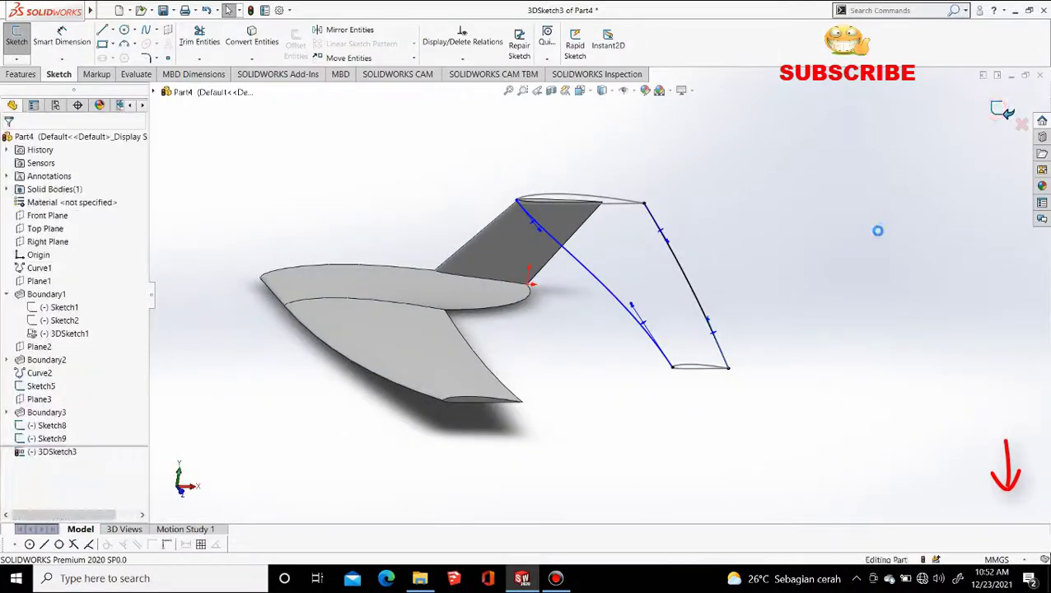
Step: Create a boundary boss from the fin-top and outer airfoils in Direction 1, with the leading and trailing splines as Direction 2 curves
click(32, 72)
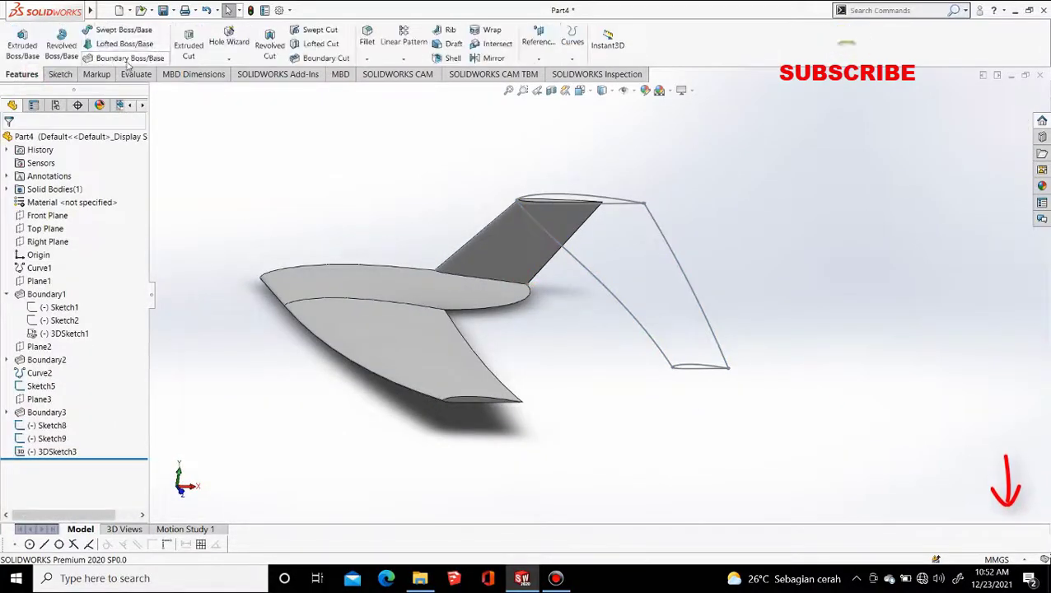
click(610, 204)
right_click(86, 315)
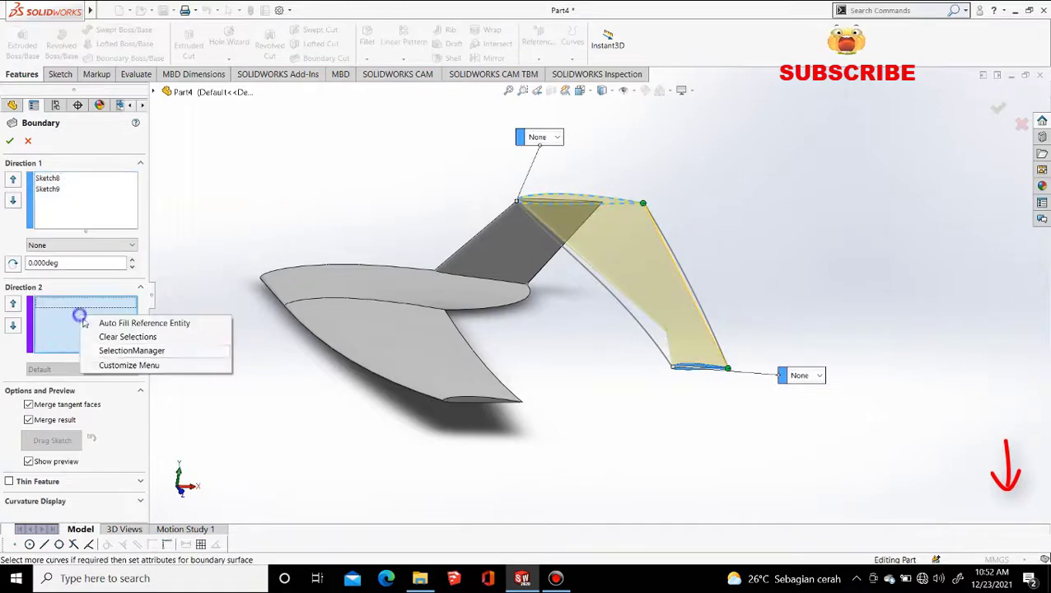
click(107, 345)
click(641, 324)
right_click(70, 375)
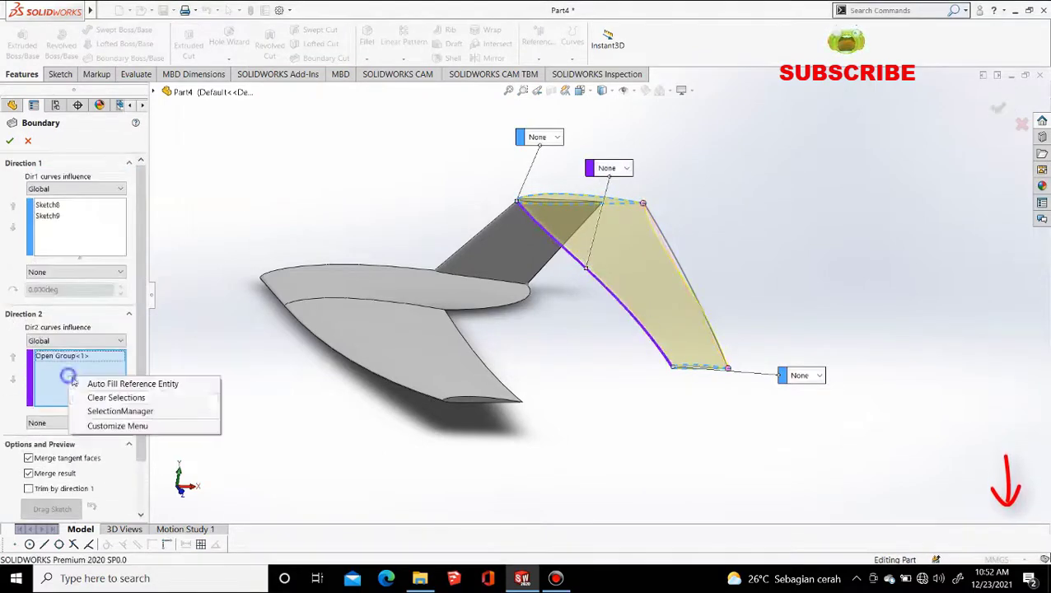
click(107, 405)
click(687, 267)
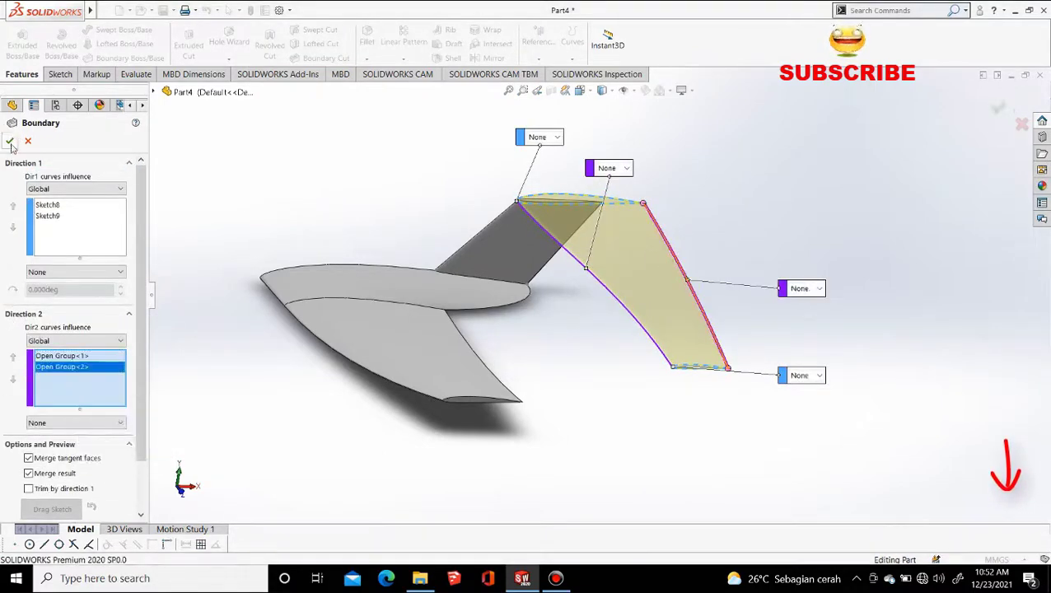
key(Return)
Step: Start a sketch on the wing's tip face, convert the face's airfoil outline into it, and close the sketch
middle_drag(391, 187, 684, 386)
scroll(553, 410, up, 8)
scroll(551, 414, down, 8)
click(529, 377)
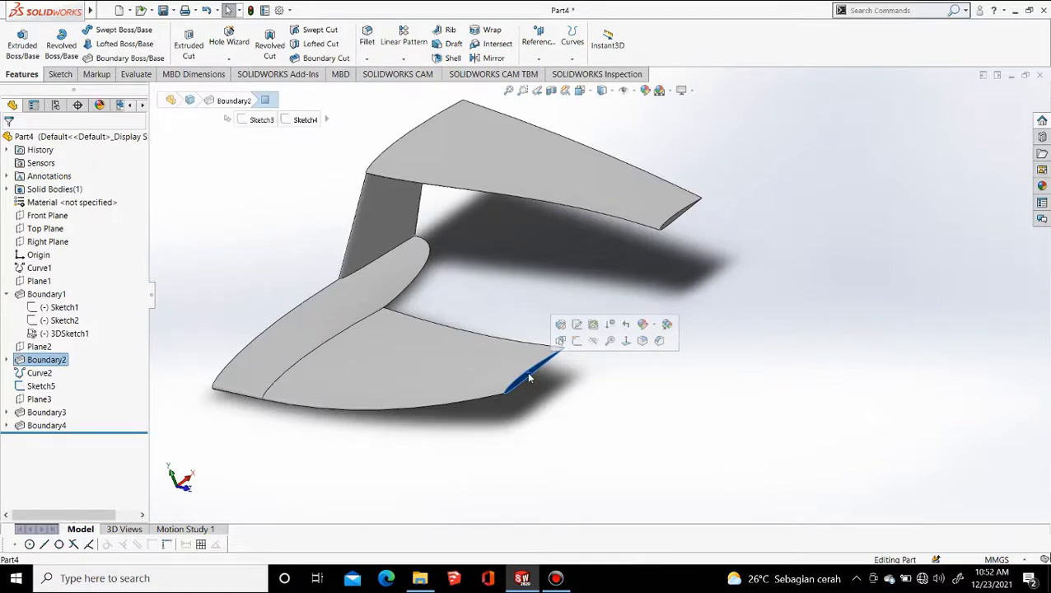
click(681, 434)
click(581, 90)
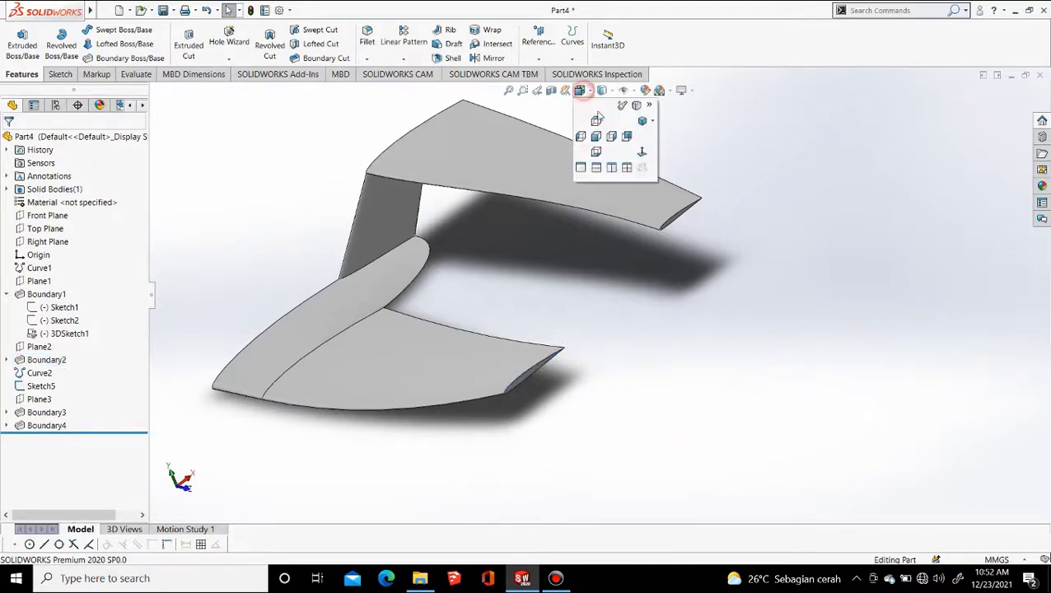
click(715, 318)
click(523, 374)
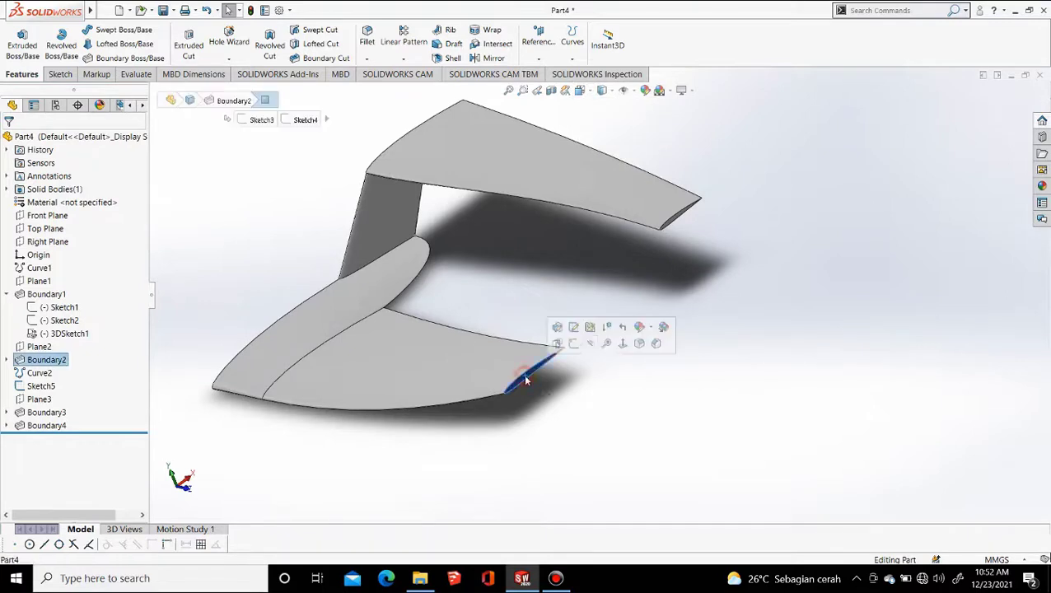
click(576, 412)
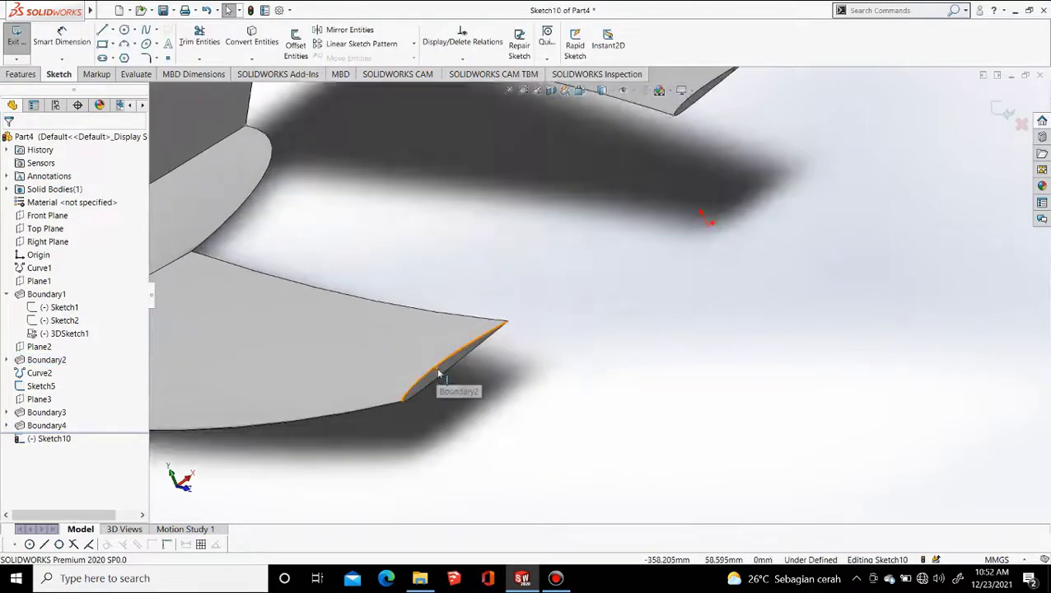
click(439, 375)
click(603, 274)
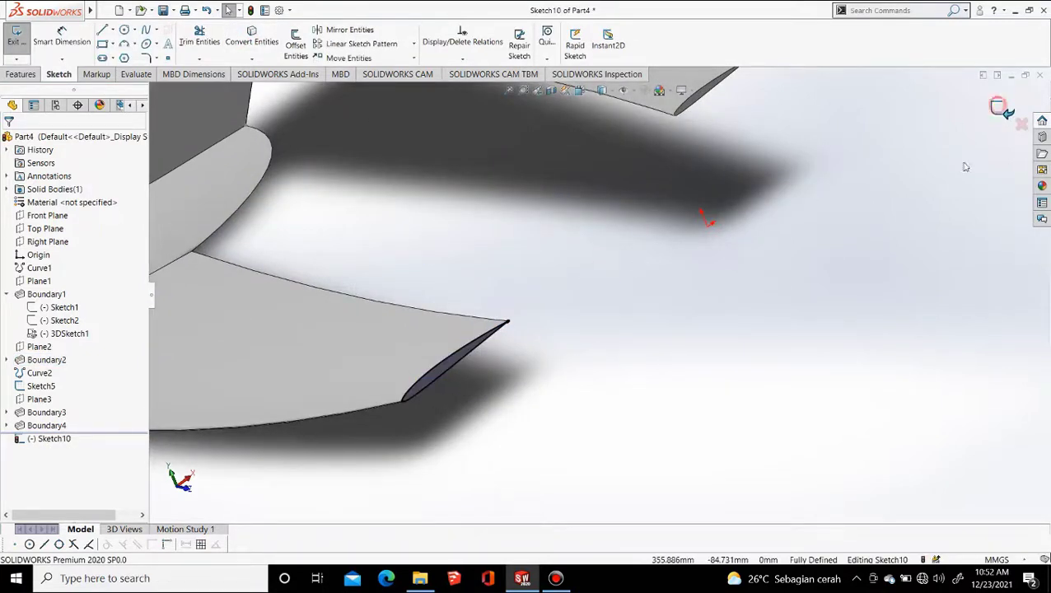
Step: Start a sketch on the horizontal tail's tip face, convert its airfoil outline into sketch entities, and close the sketch
scroll(680, 227, up, 5)
scroll(674, 206, down, 6)
click(705, 346)
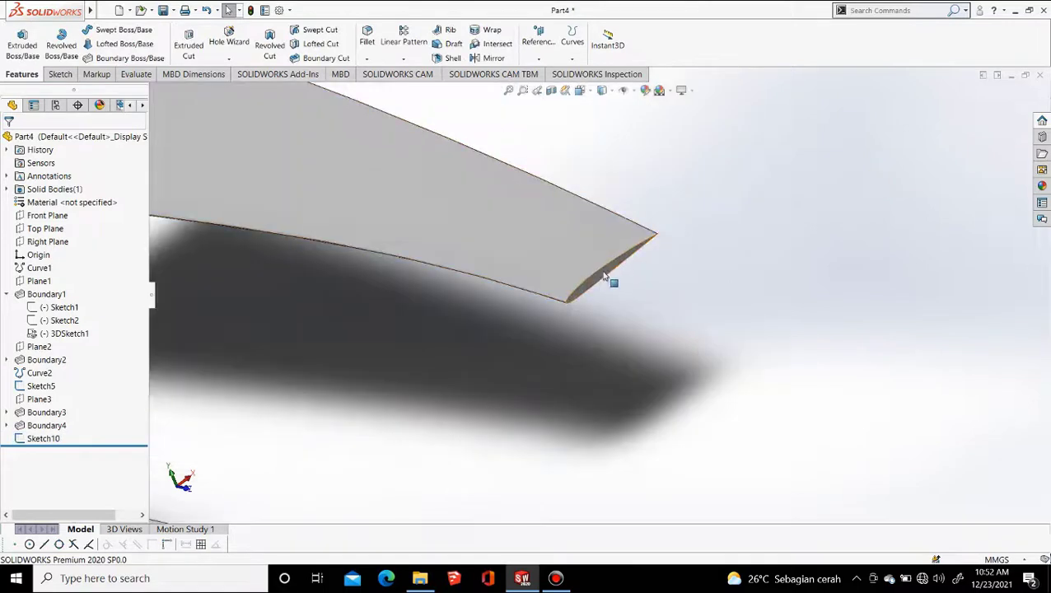
click(604, 276)
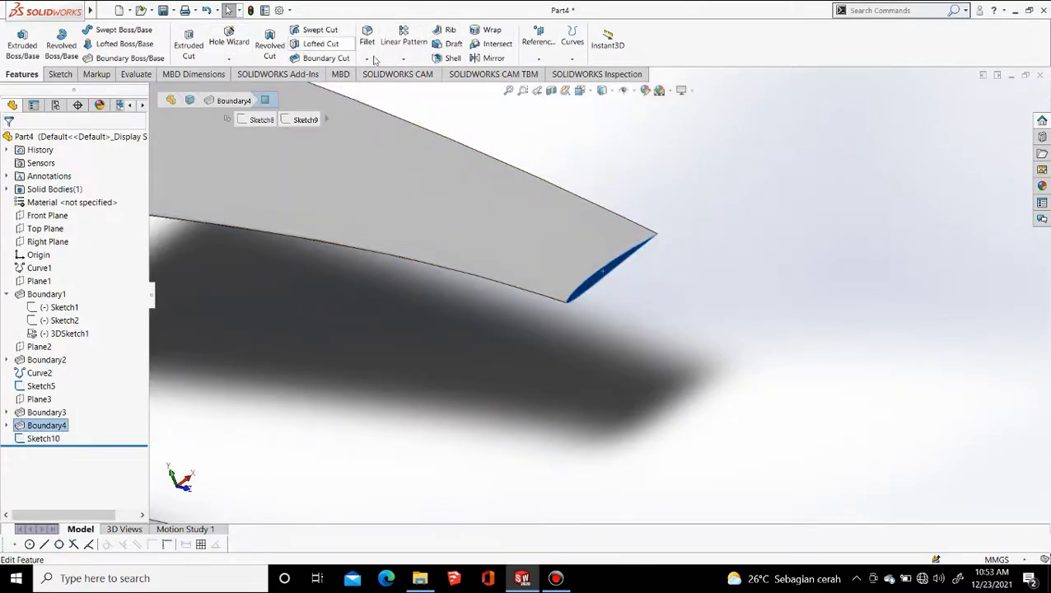
click(782, 283)
click(613, 266)
click(648, 240)
click(681, 310)
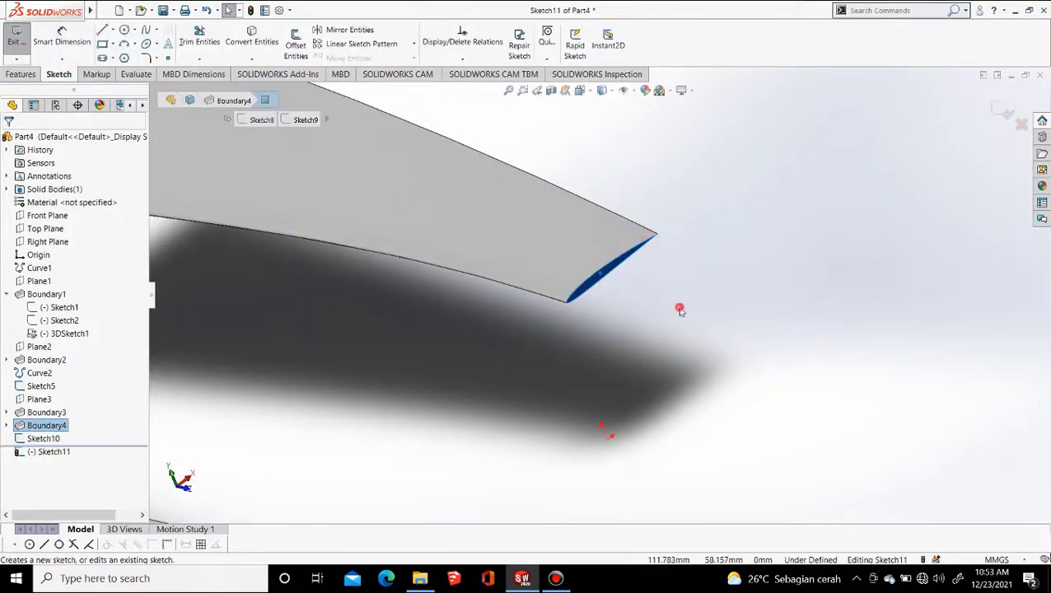
click(237, 30)
click(597, 280)
right_click(597, 280)
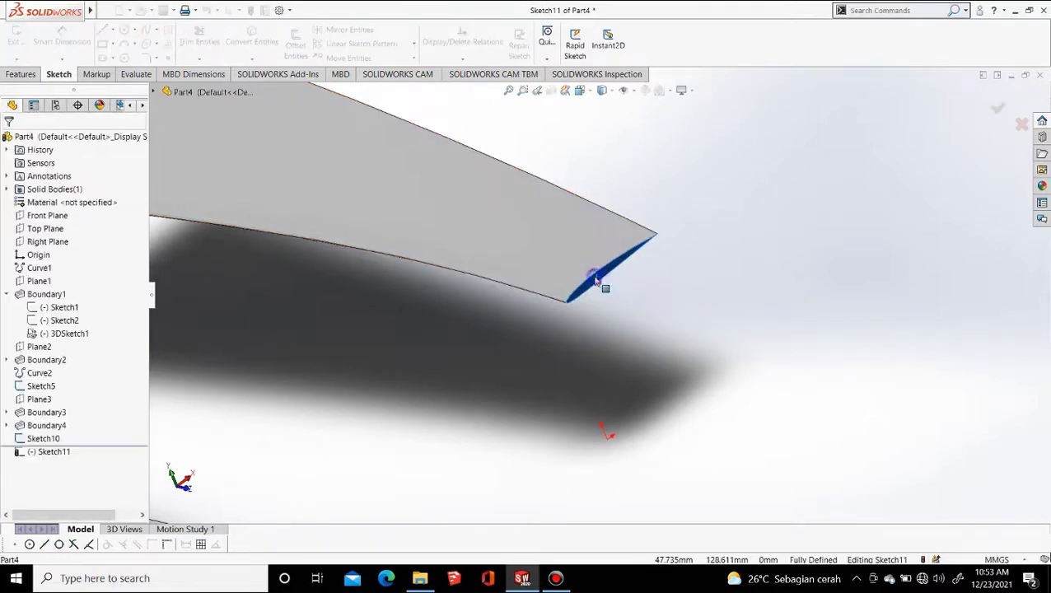
scroll(681, 352, up, 7)
click(651, 418)
click(1001, 113)
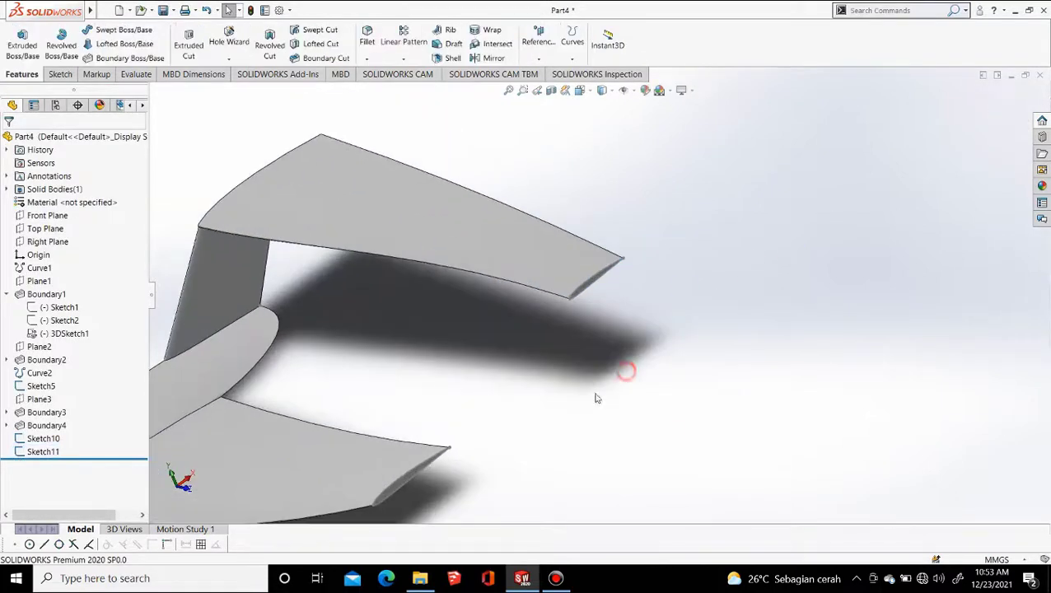
Step: Create a reference plane offset upward from the Top Plane, at a height between the wing tip and the horizontal tail
click(647, 445)
scroll(759, 278, down, 3)
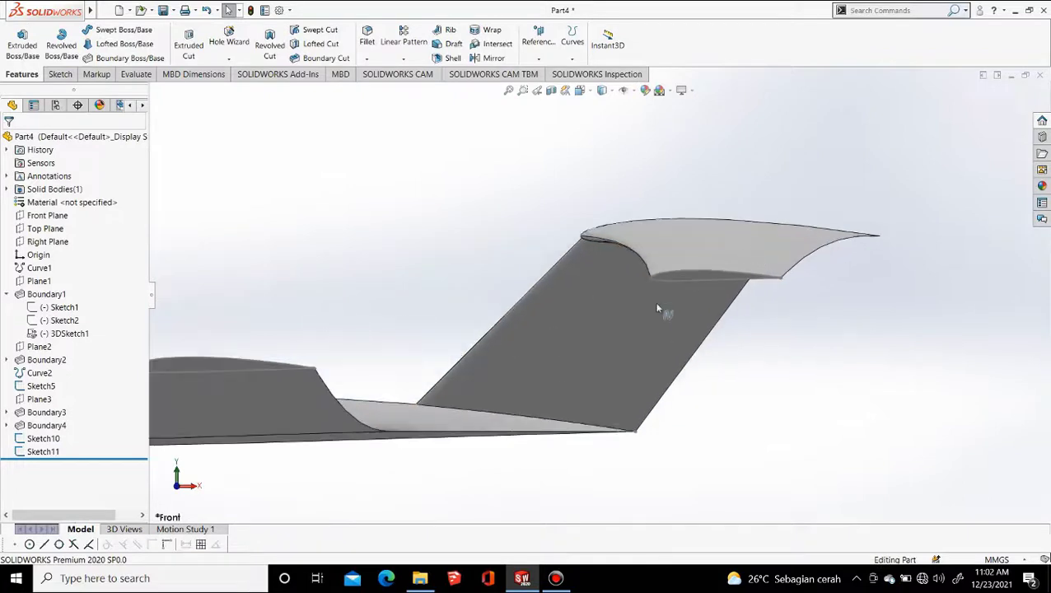
scroll(658, 308, up, 3)
click(46, 228)
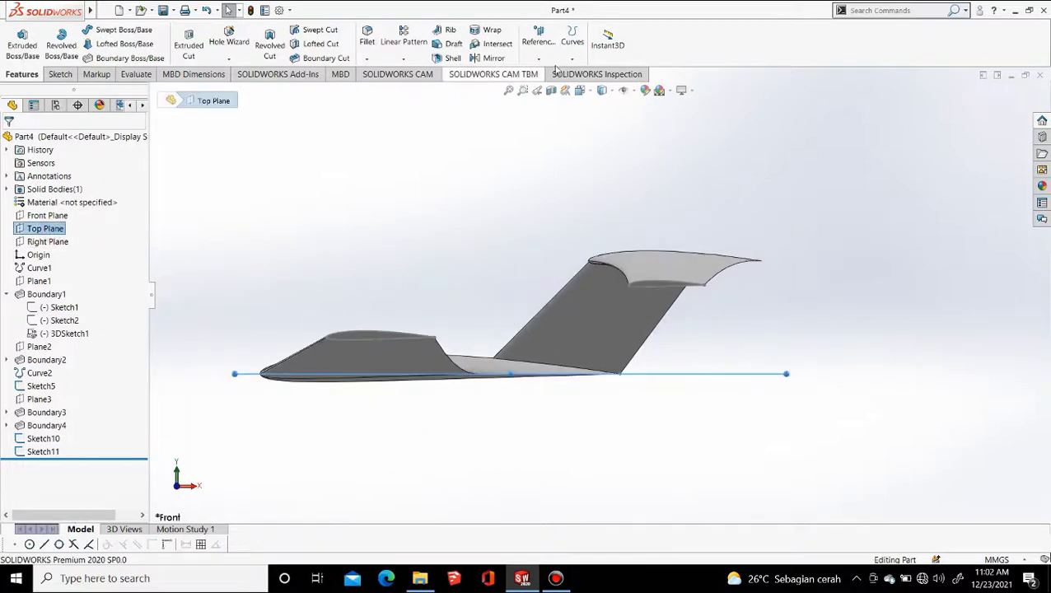
click(538, 37)
click(550, 76)
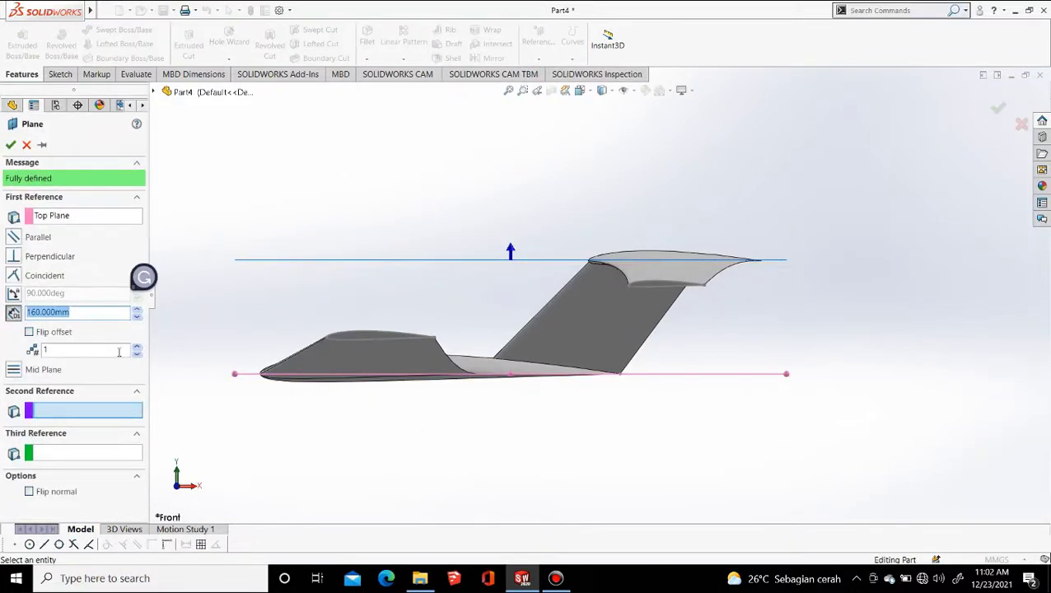
click(138, 317)
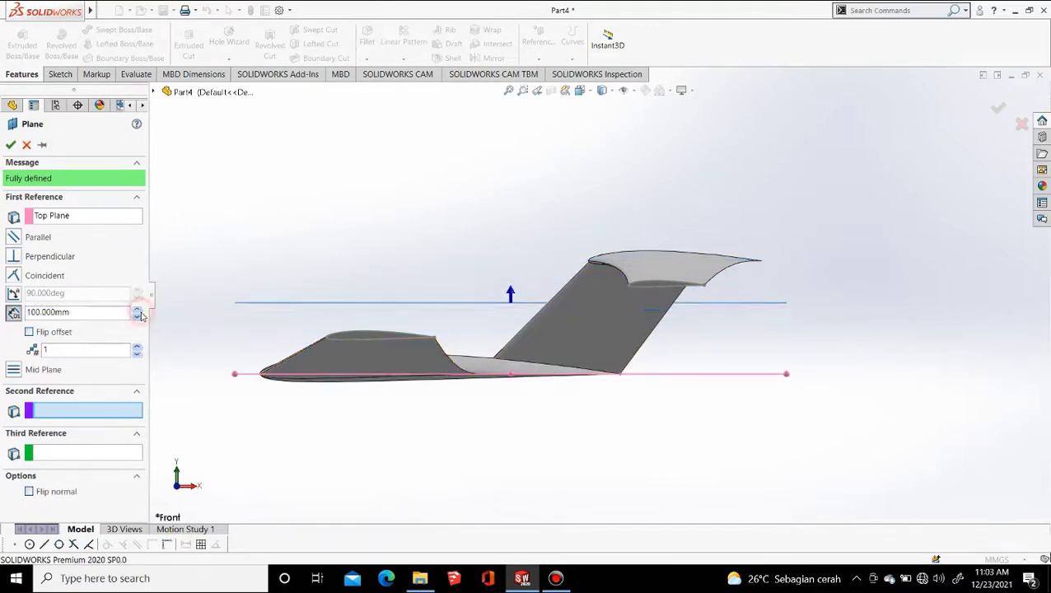
right_click(551, 463)
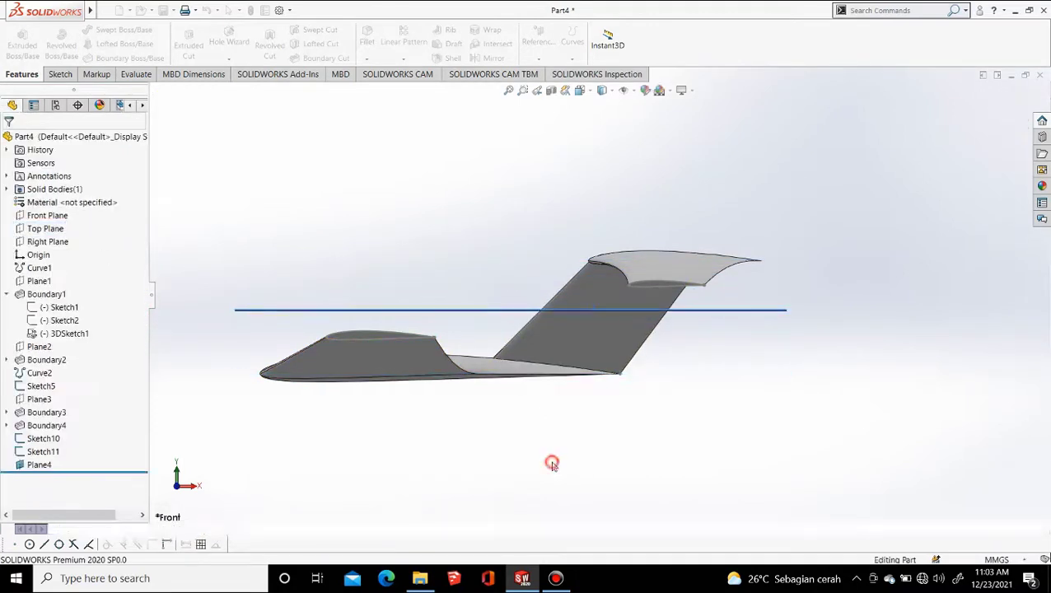
Step: Start a sketch on the offset reference plane between the wing tip and the horizontal tail
click(584, 90)
click(596, 121)
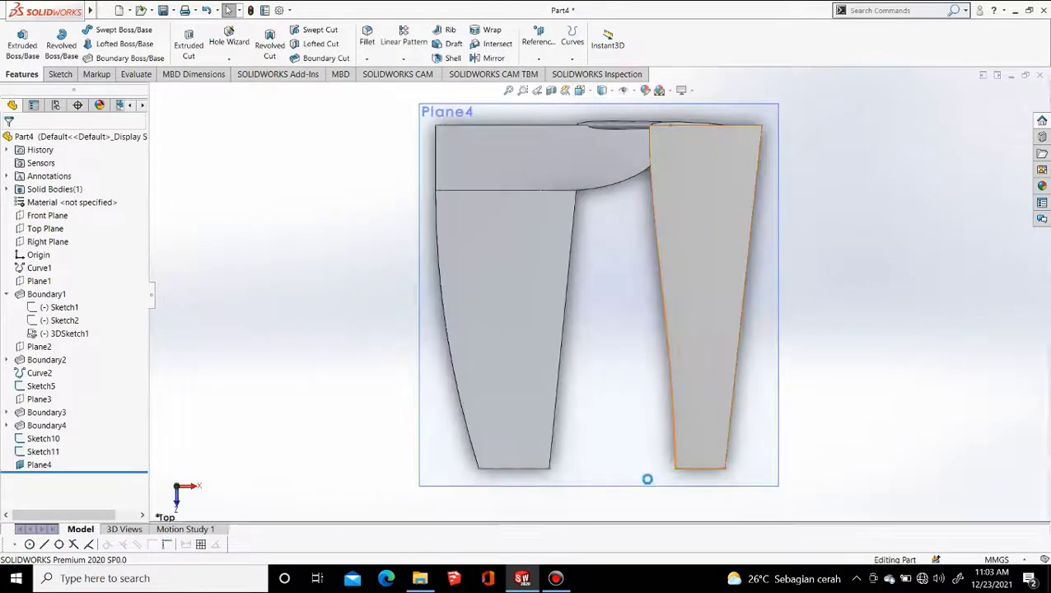
click(628, 486)
click(674, 450)
click(43, 451)
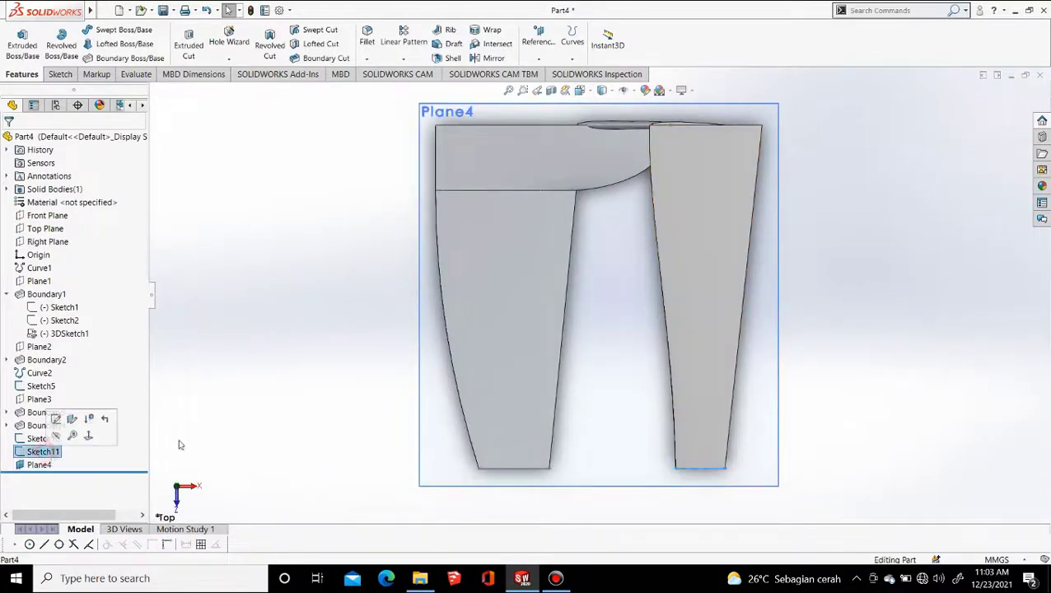
click(617, 486)
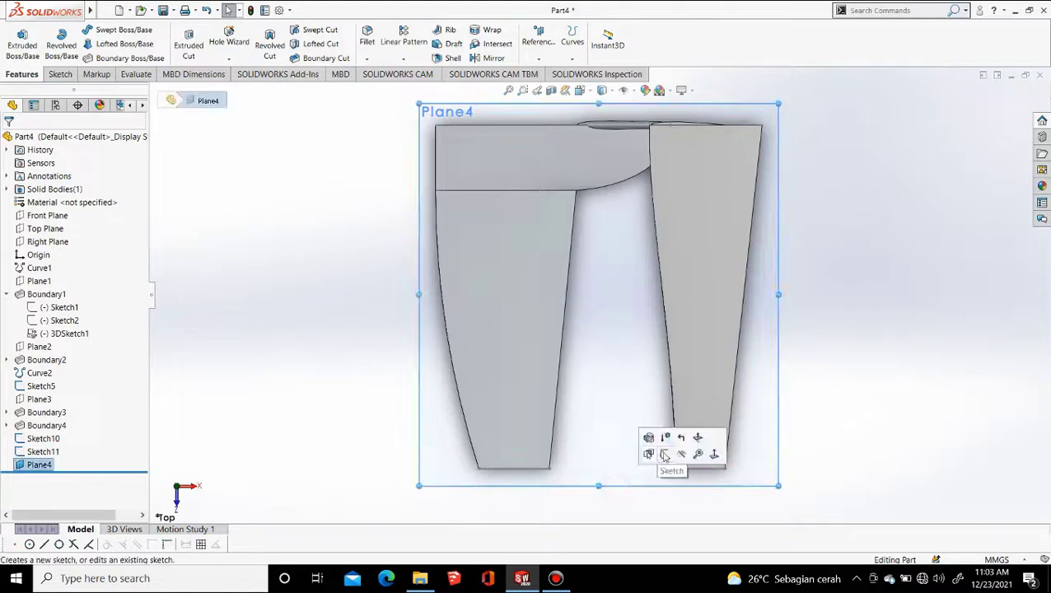
click(652, 453)
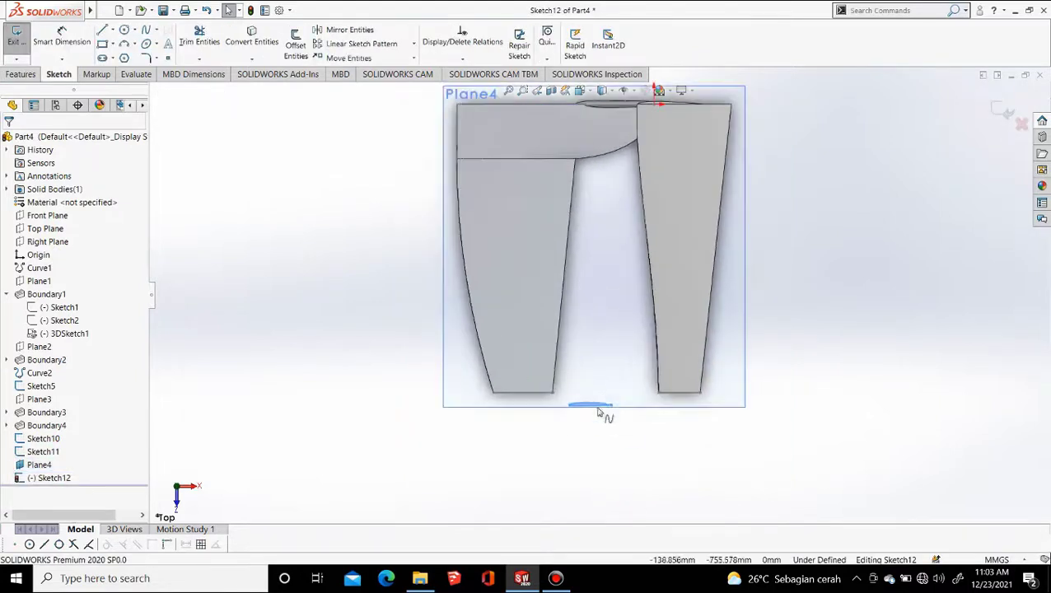
Step: Replace the pasted airfoil with a copy of the fin-top airfoil (Sketch7), placed just outboard of the wing and tail tips
scroll(609, 356, down, 3)
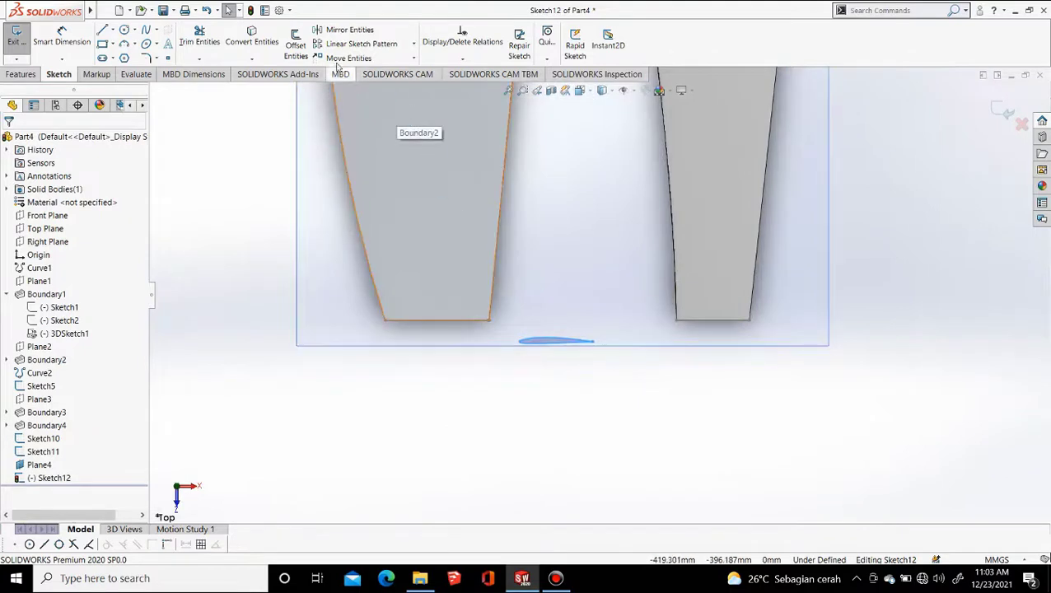
click(264, 50)
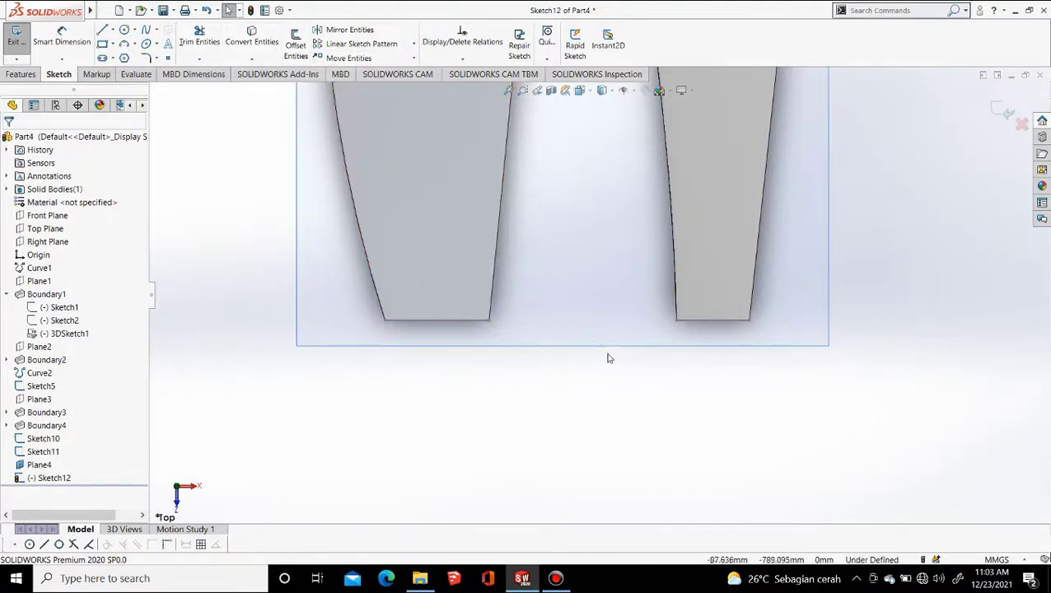
scroll(518, 348, up, 3)
scroll(643, 175, down, 2)
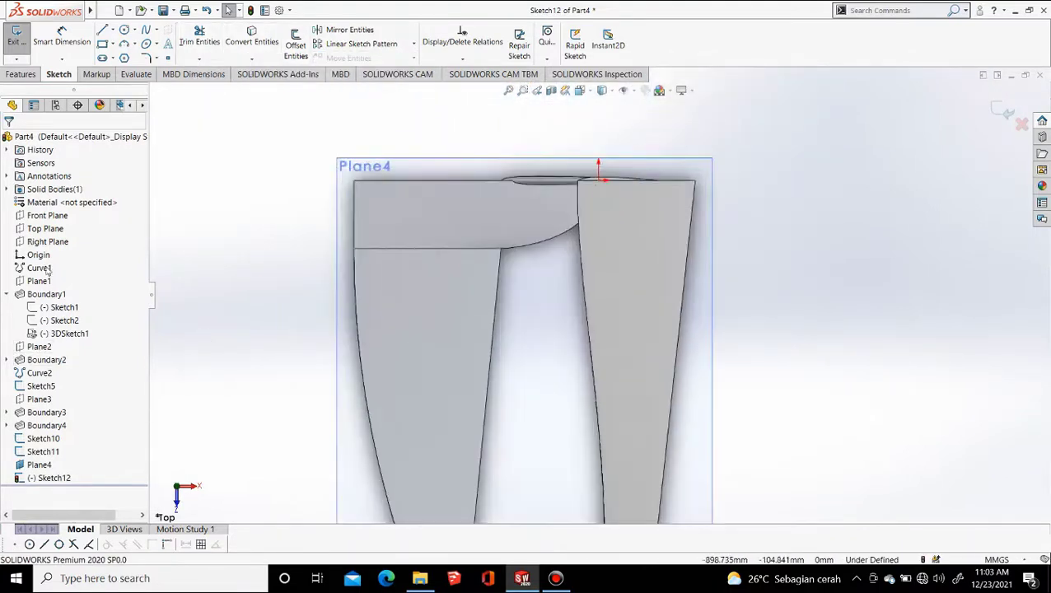
click(7, 425)
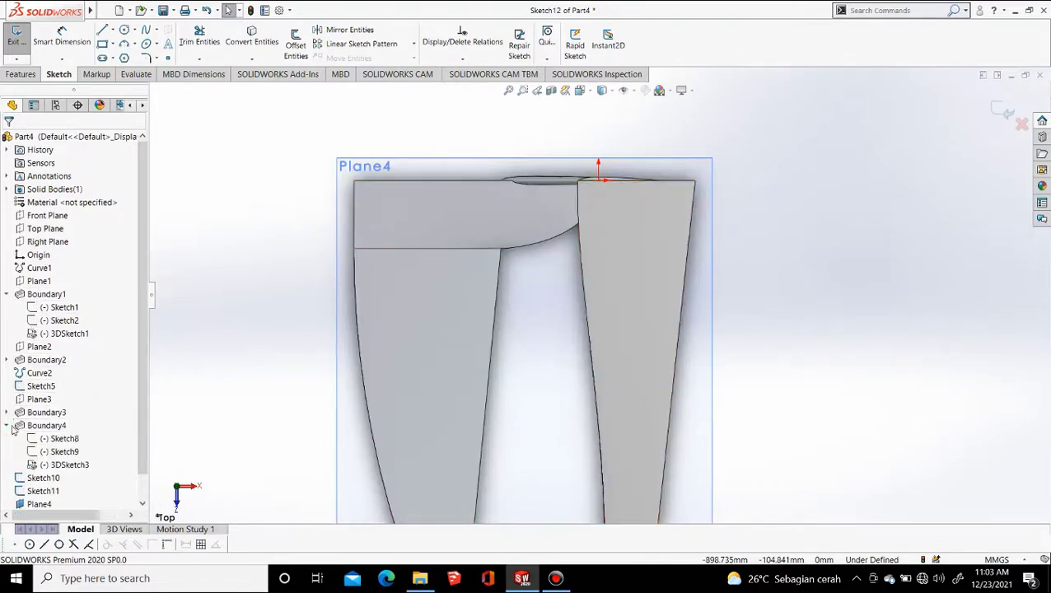
click(8, 425)
click(7, 412)
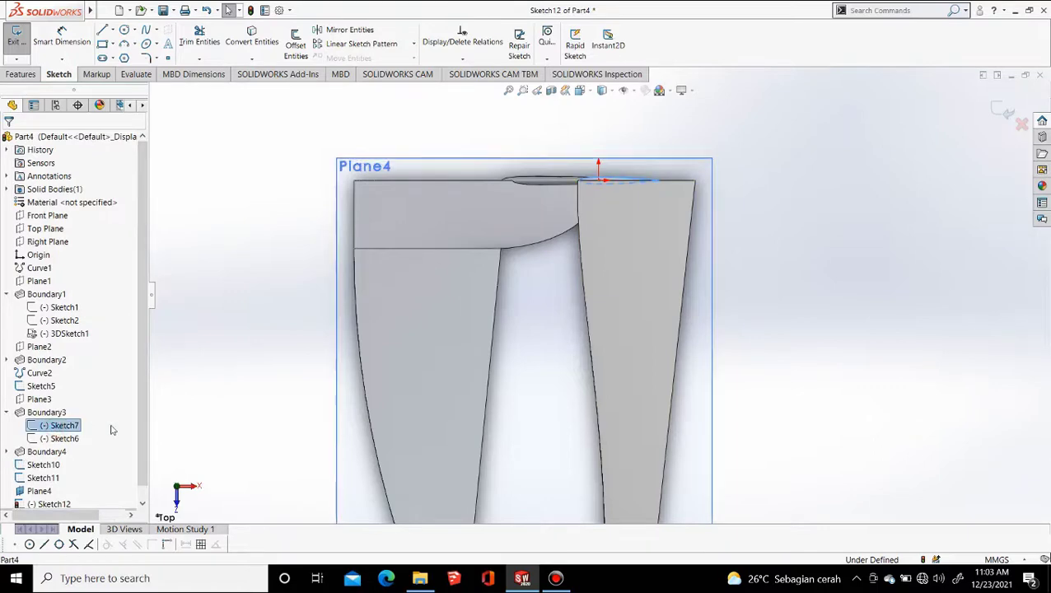
scroll(581, 412, up, 5)
scroll(581, 345, down, 8)
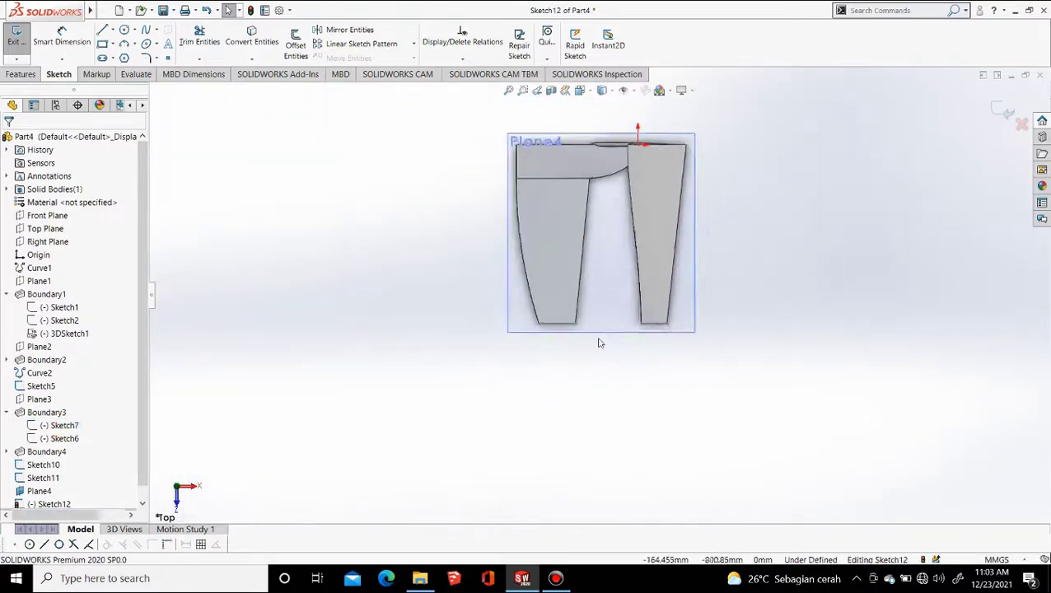
scroll(606, 345, up, 2)
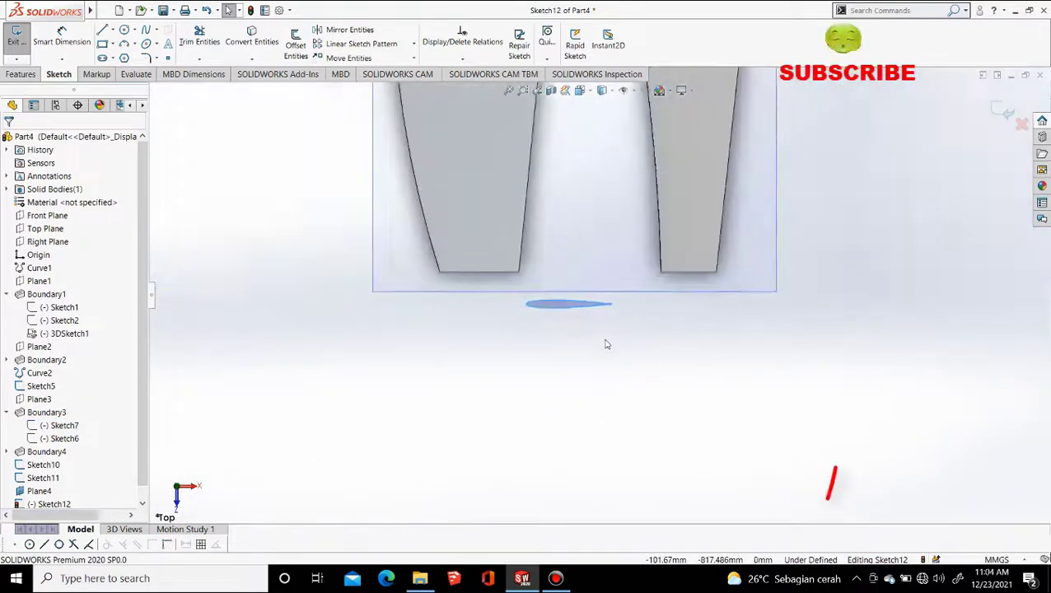
Step: Move the pasted airfoil spline farther outboard, between the wing tip and the horizontal tail tip
click(579, 305)
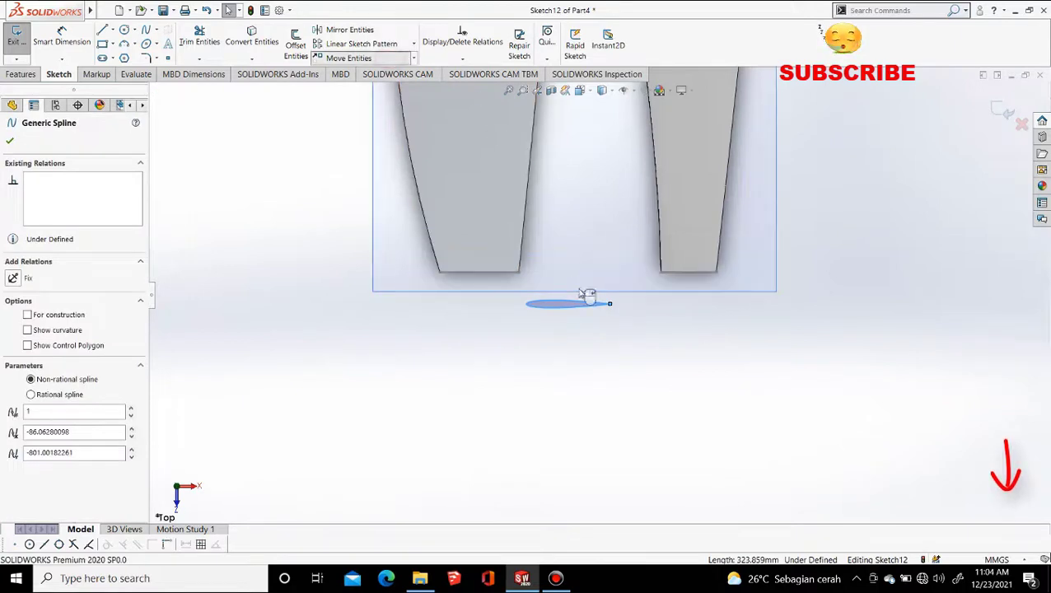
click(567, 302)
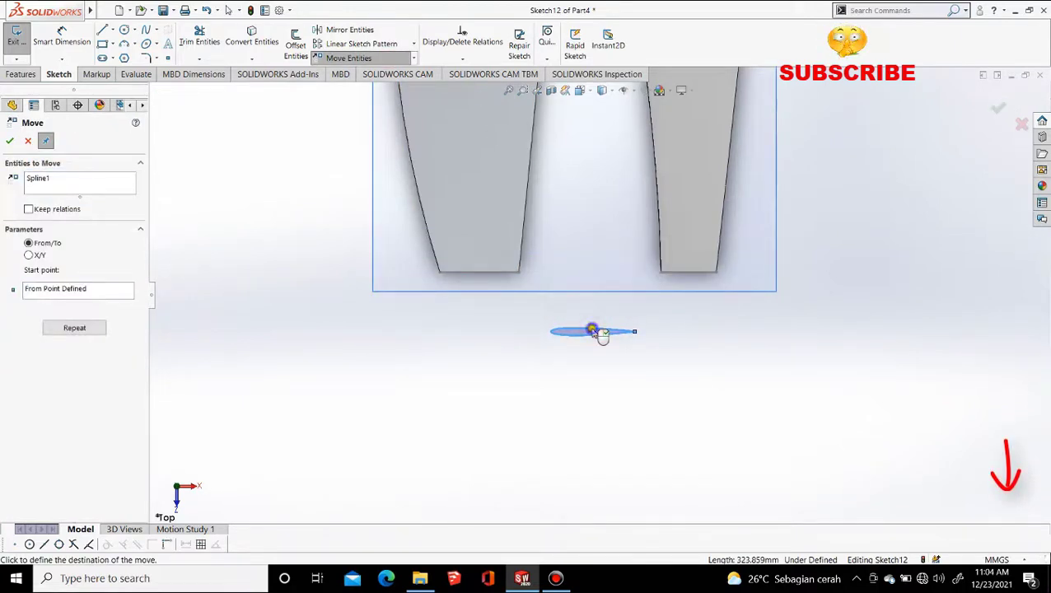
click(602, 333)
scroll(606, 313, down, 4)
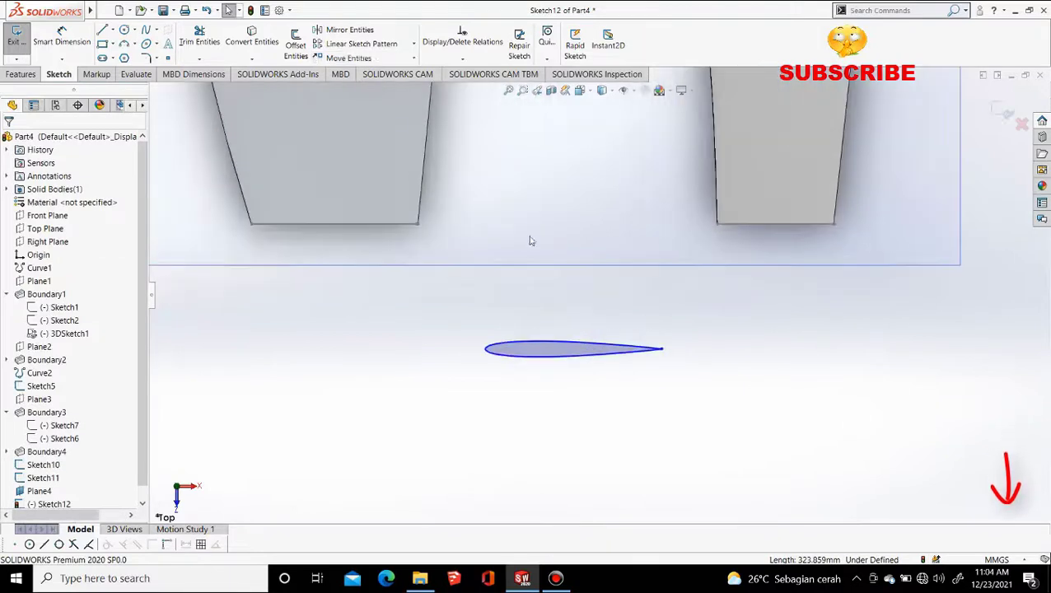
Step: Scale the airfoil spline by 0.7 about a point near its middle and close the sketch
click(414, 57)
click(364, 78)
drag(462, 317, 694, 412)
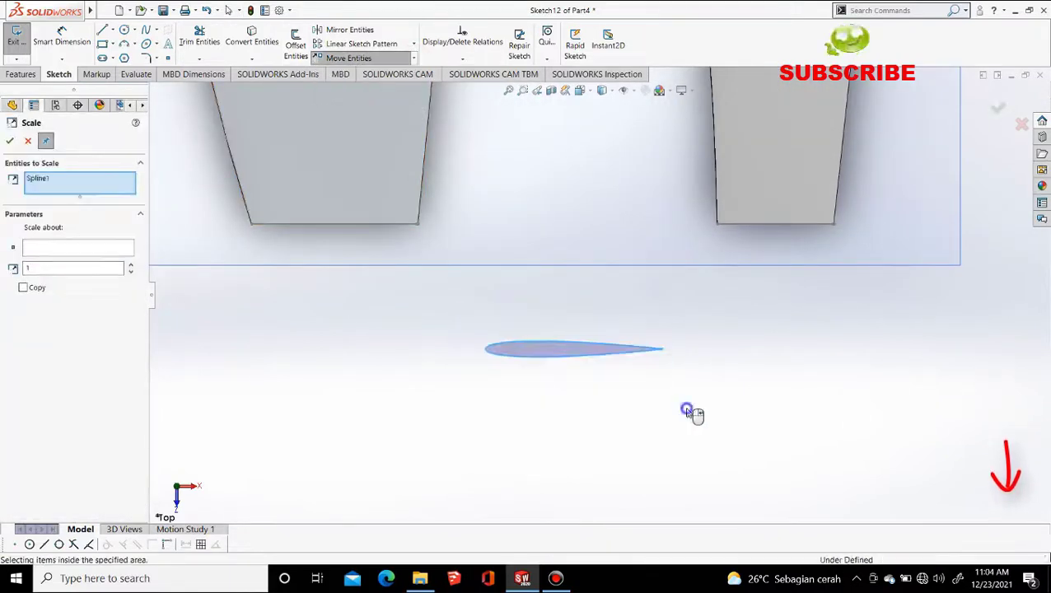
click(575, 349)
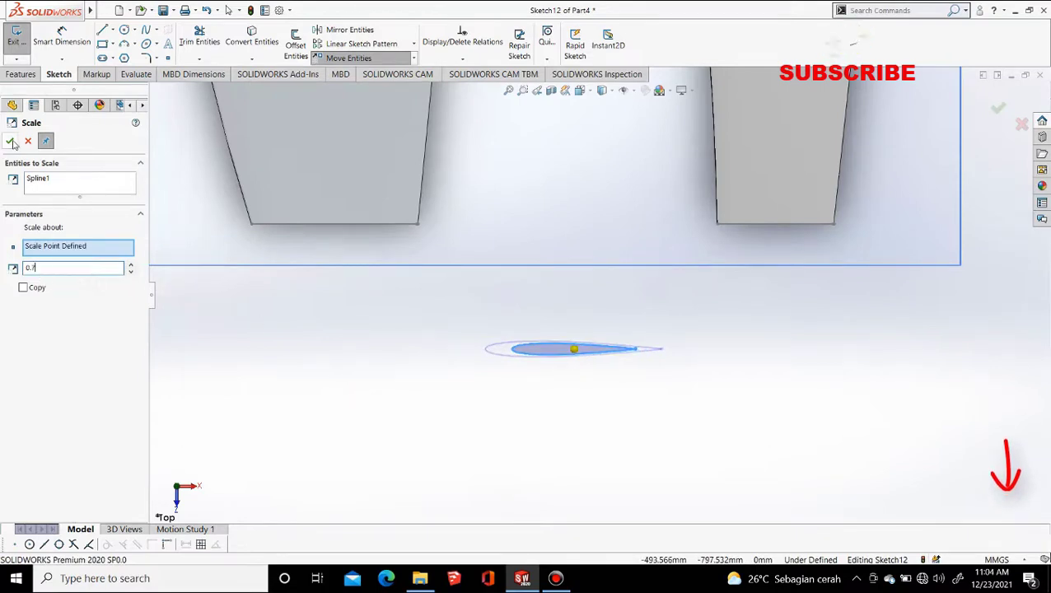
right_click(575, 421)
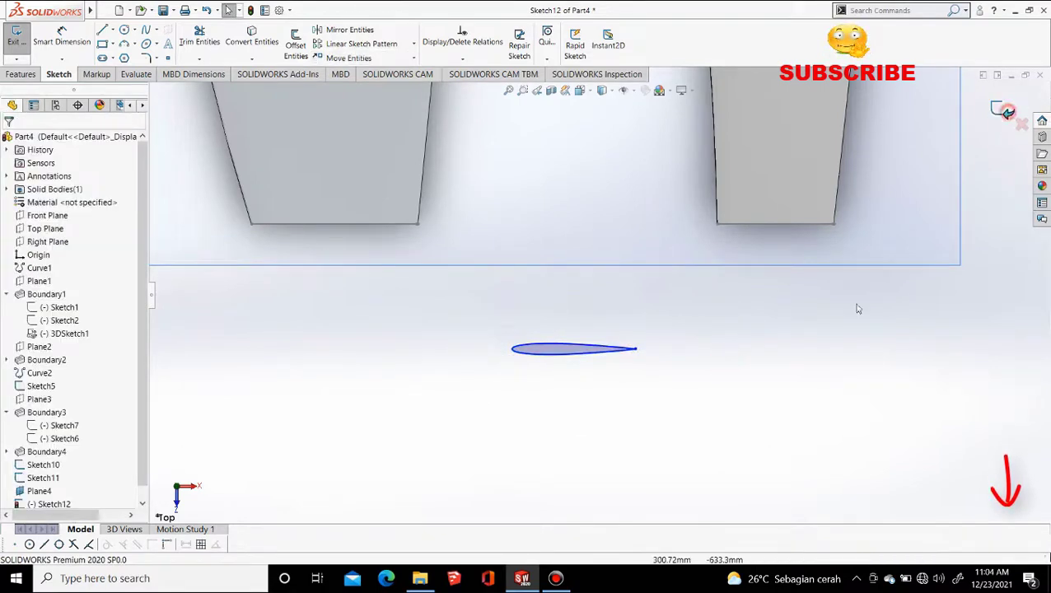
Step: Hide the offset reference plane that carries the scaled airfoil
scroll(685, 420, up, 5)
click(741, 314)
click(787, 281)
click(725, 399)
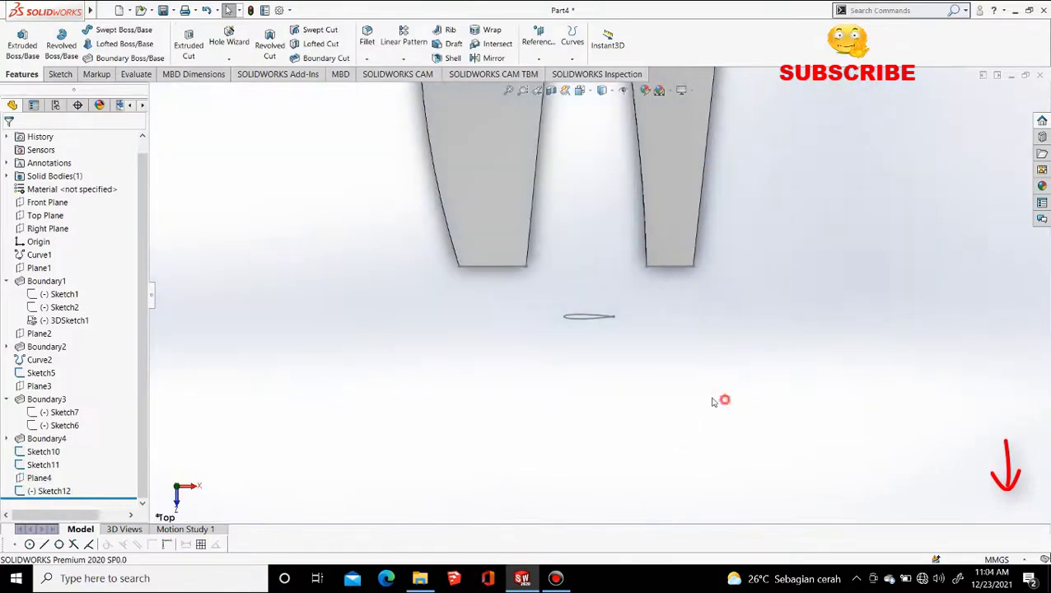
Step: Start a 3D sketch and draw a two-point spline from the wing tip's trailing point to the scaled airfoil's trailing point
mouse_move(577, 383)
middle_down()
mouse_move(633, 196)
mouse_move(625, 284)
mouse_move(490, 328)
mouse_move(467, 237)
mouse_move(458, 301)
middle_up()
click(59, 74)
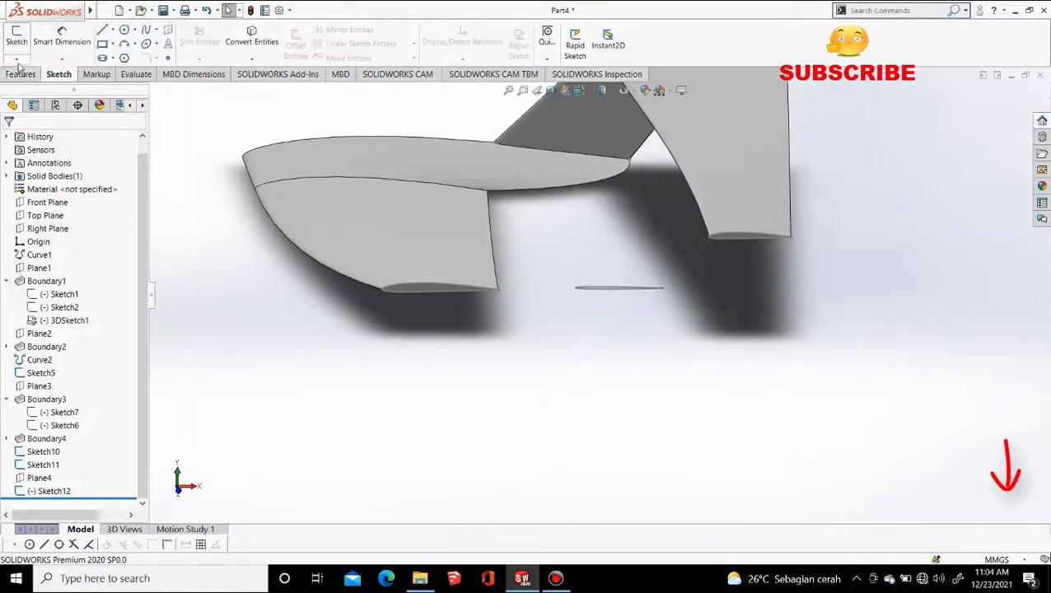
click(17, 59)
click(28, 86)
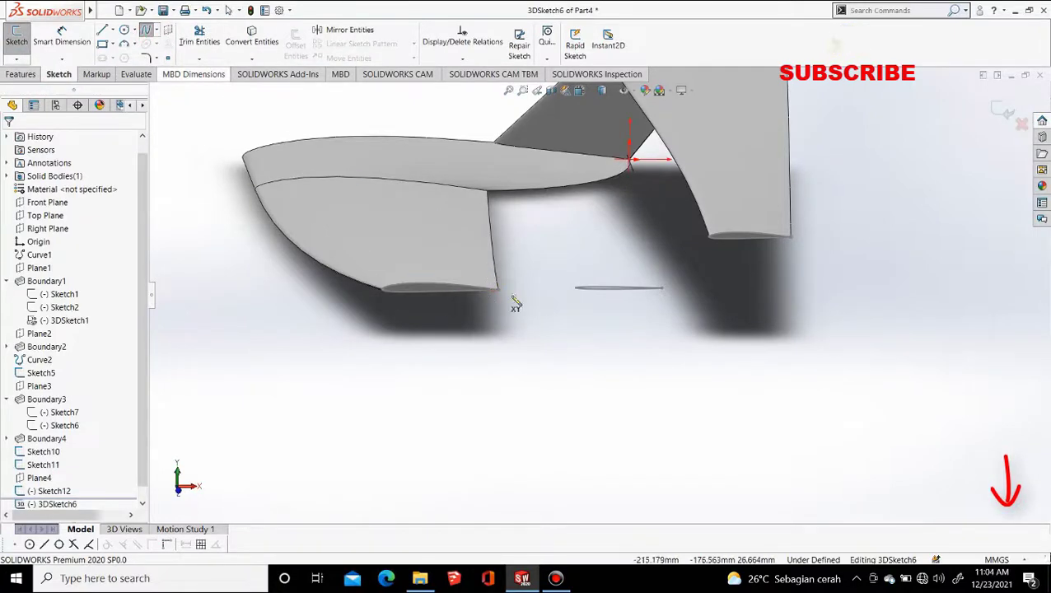
scroll(512, 299, down, 8)
click(449, 268)
scroll(643, 313, up, 4)
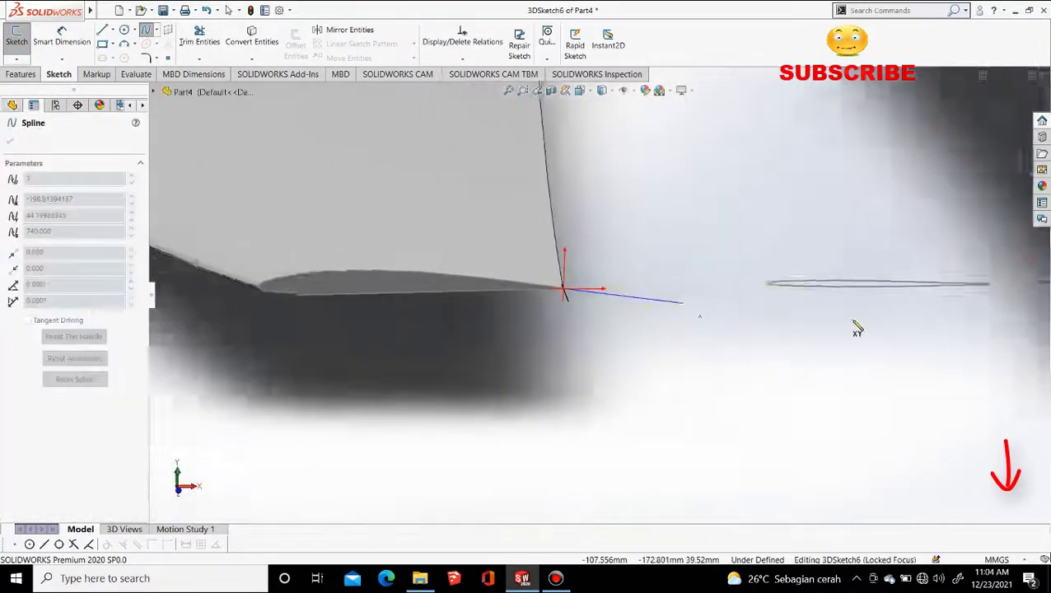
click(926, 289)
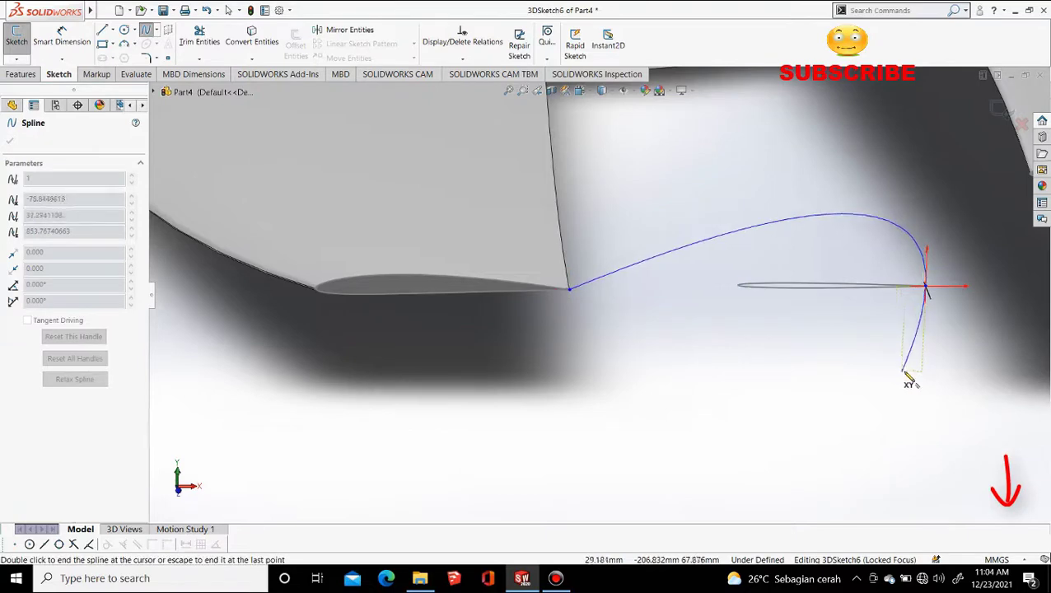
key(Escape)
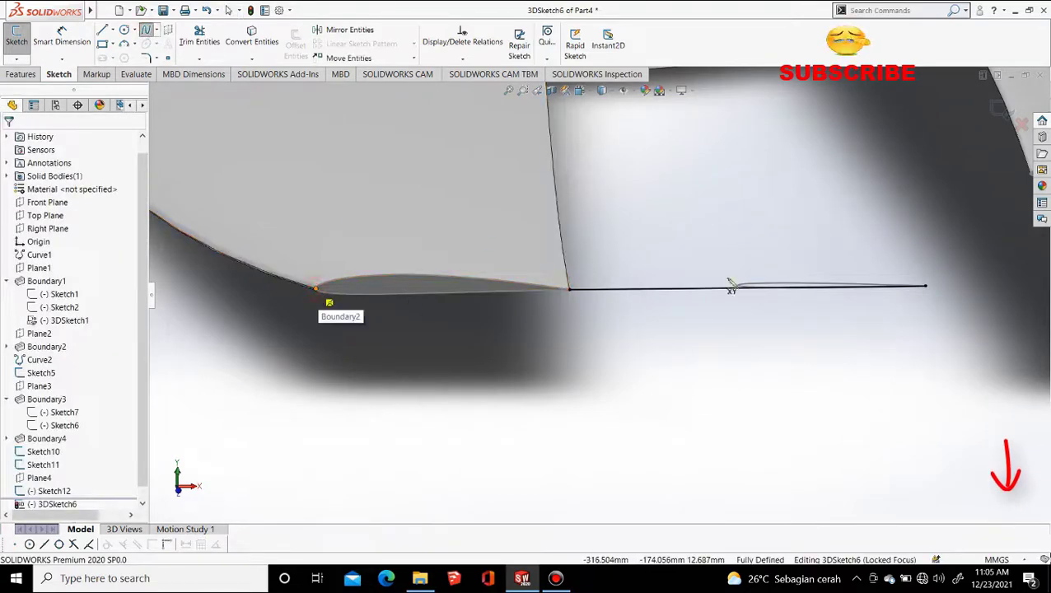
Step: Draw a second spline from the wing tip's leading point to the scaled airfoil's leading end and adjust its endpoint there
click(316, 289)
scroll(756, 298, down, 7)
click(617, 238)
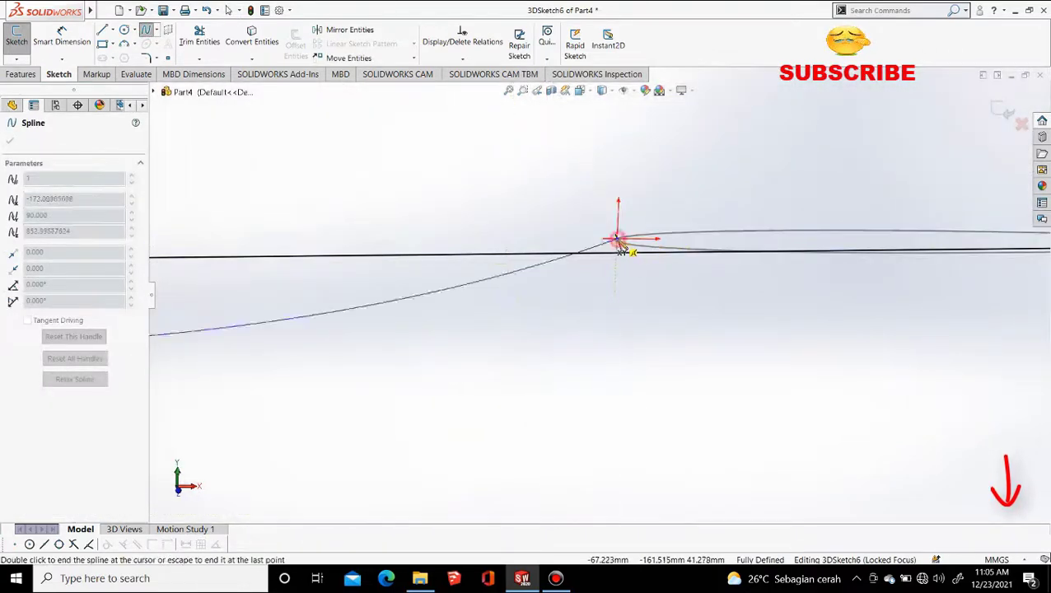
key(Escape)
scroll(623, 279, up, 3)
scroll(612, 288, down, 5)
click(562, 268)
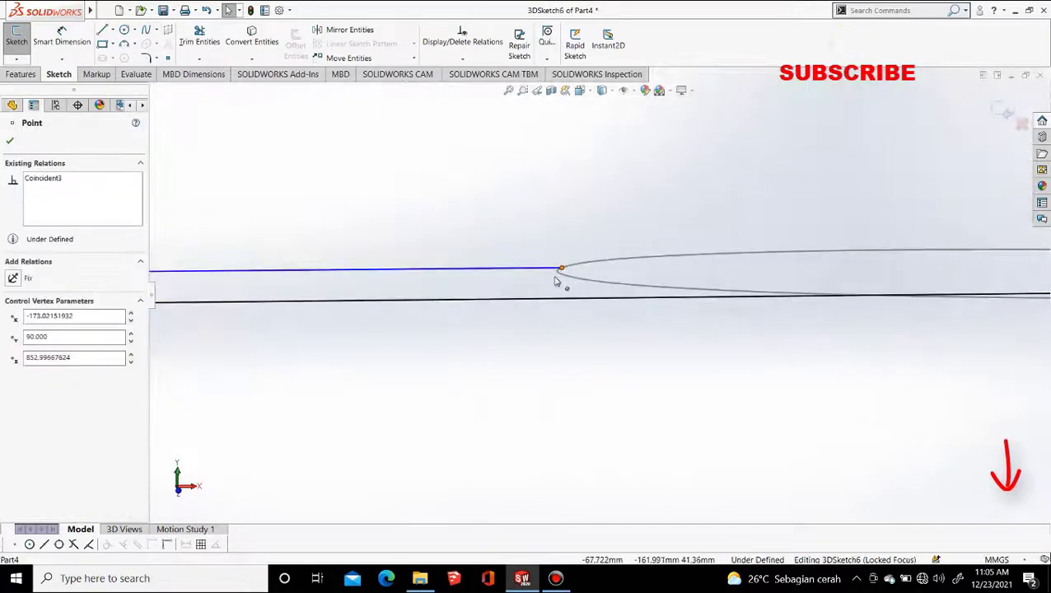
mouse_move(561, 269)
mouse_down()
mouse_move(548, 303)
mouse_move(562, 269)
mouse_up()
scroll(487, 398, up, 8)
Step: Make the leading spline tangent to the wing's leading edge
click(447, 375)
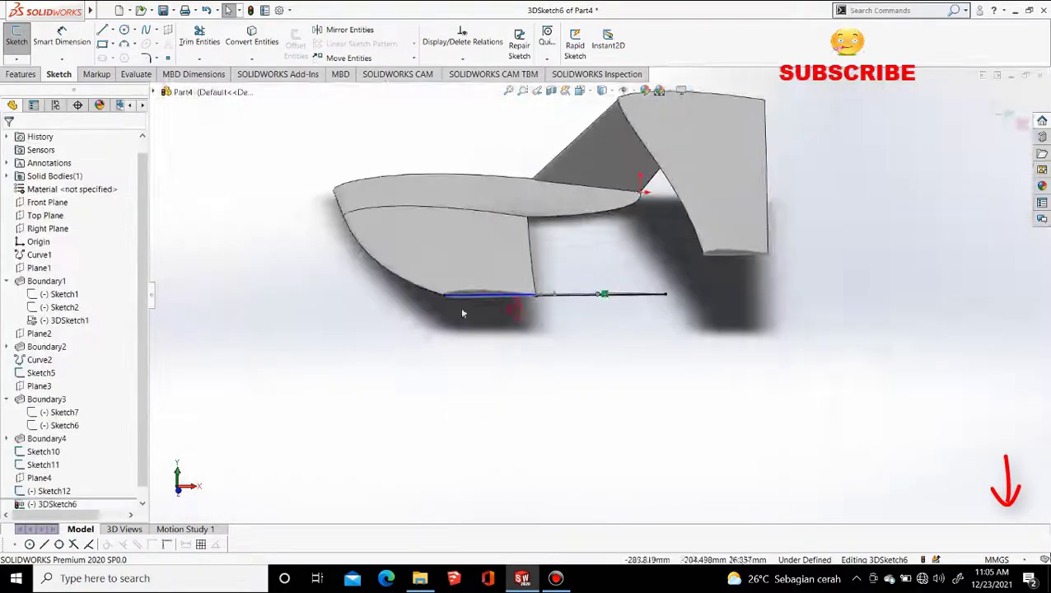
scroll(460, 306, down, 3)
click(521, 281)
click(522, 281)
ctrl+click(445, 273)
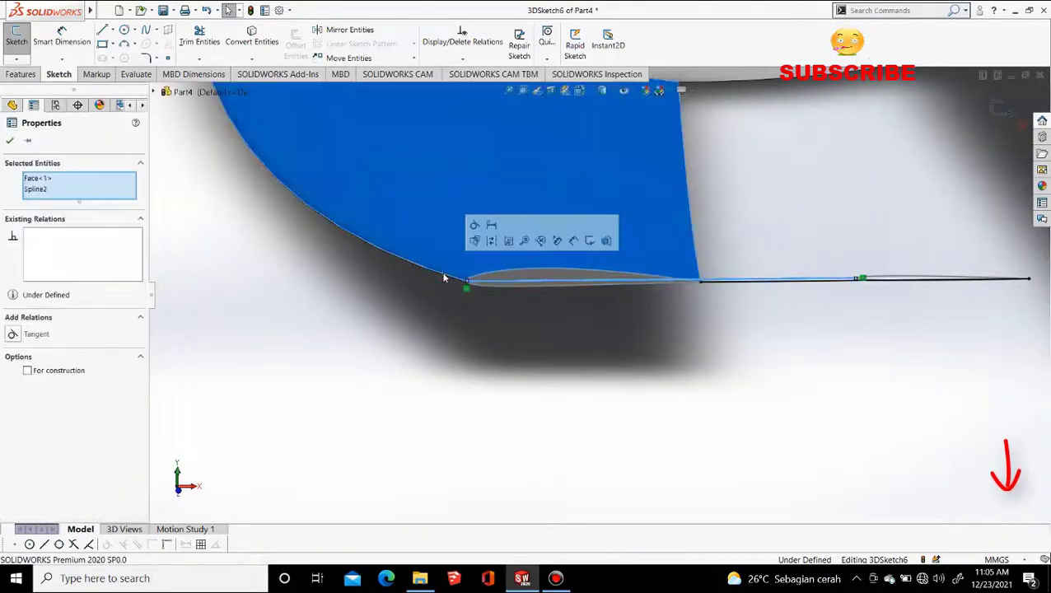
click(475, 226)
scroll(475, 267, down, 4)
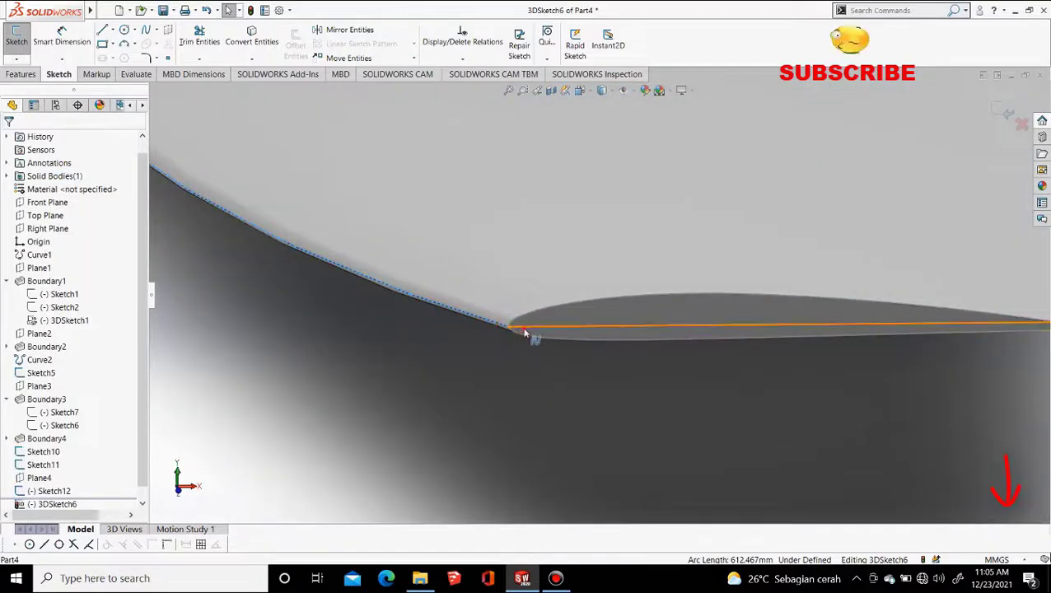
ctrl+click(525, 329)
click(558, 282)
Step: Make the trailing spline tangent to the wing's trailing edge and close the 3D sketch
scroll(781, 400, up, 5)
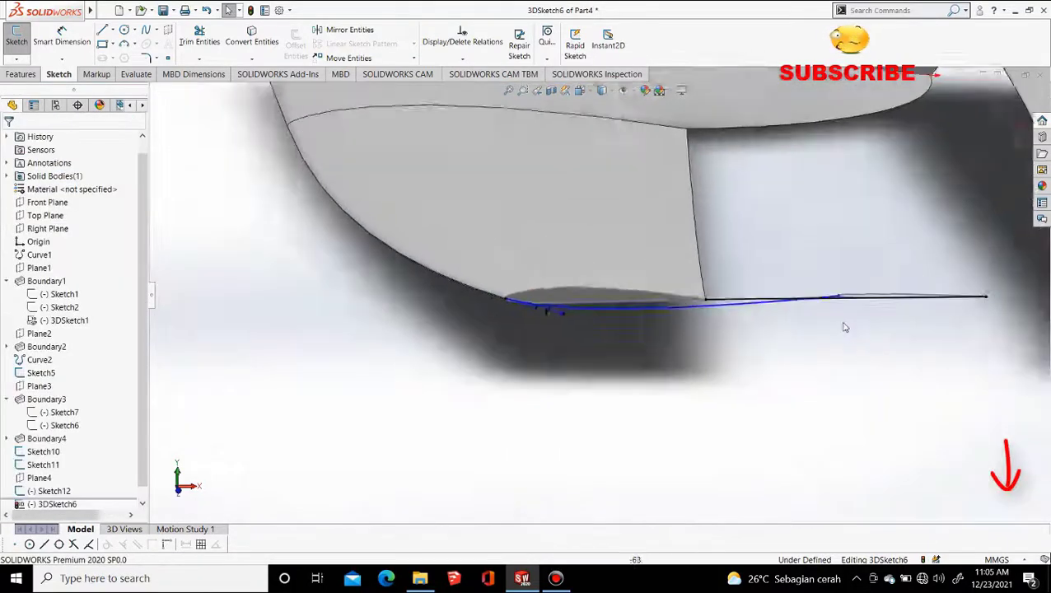
scroll(739, 312, down, 3)
scroll(669, 368, up, 2)
click(660, 361)
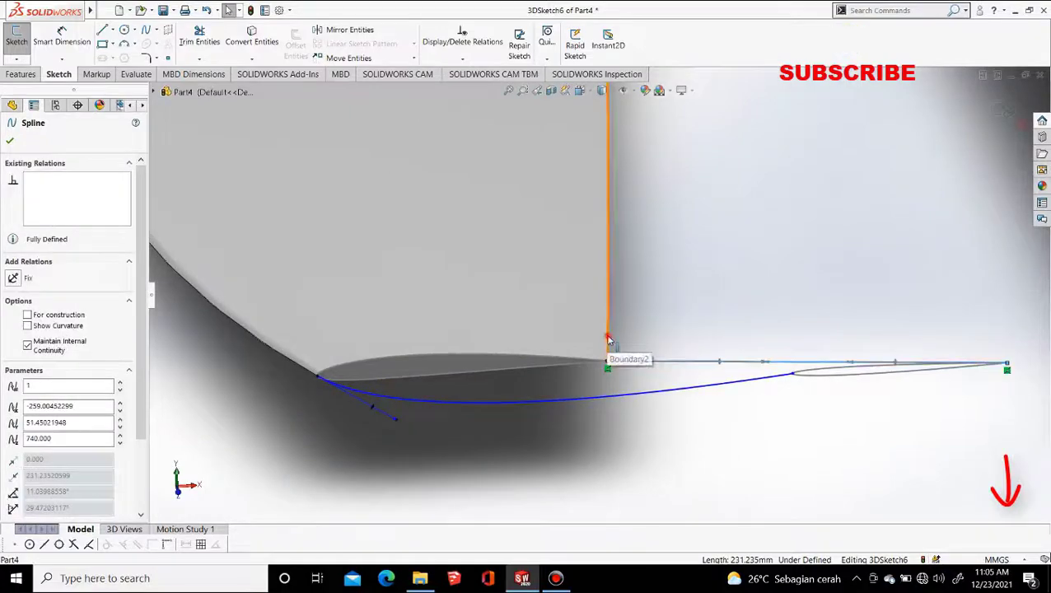
ctrl+click(608, 340)
click(791, 293)
middle_drag(687, 422, 530, 323)
click(1006, 113)
scroll(437, 300, up, 4)
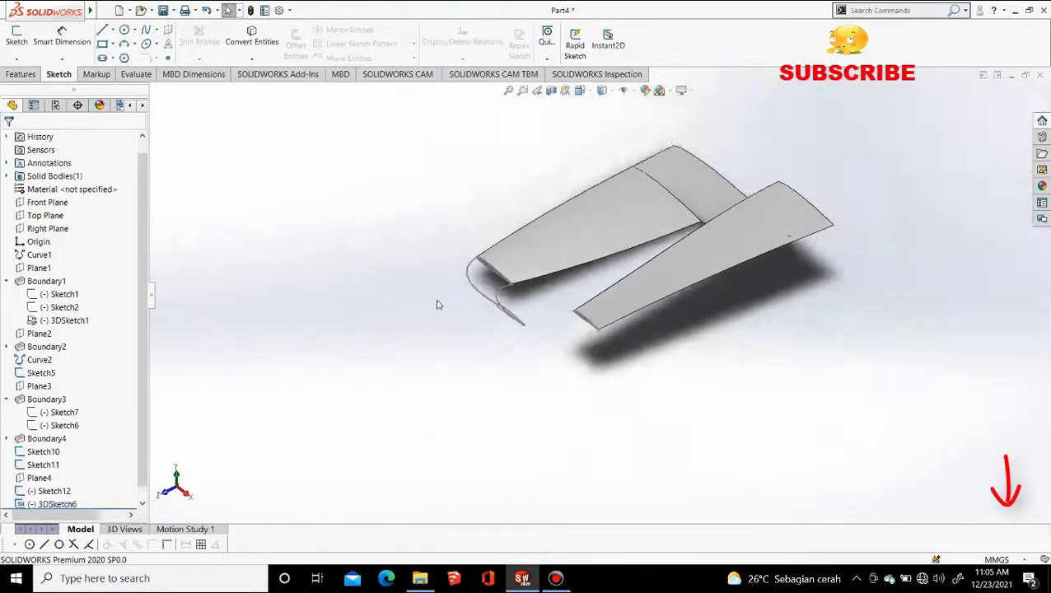
Step: Start a boundary boss with the wing-tip airfoil and the scaled airfoil as Direction 1 profiles
scroll(455, 224, down, 5)
click(22, 75)
click(119, 58)
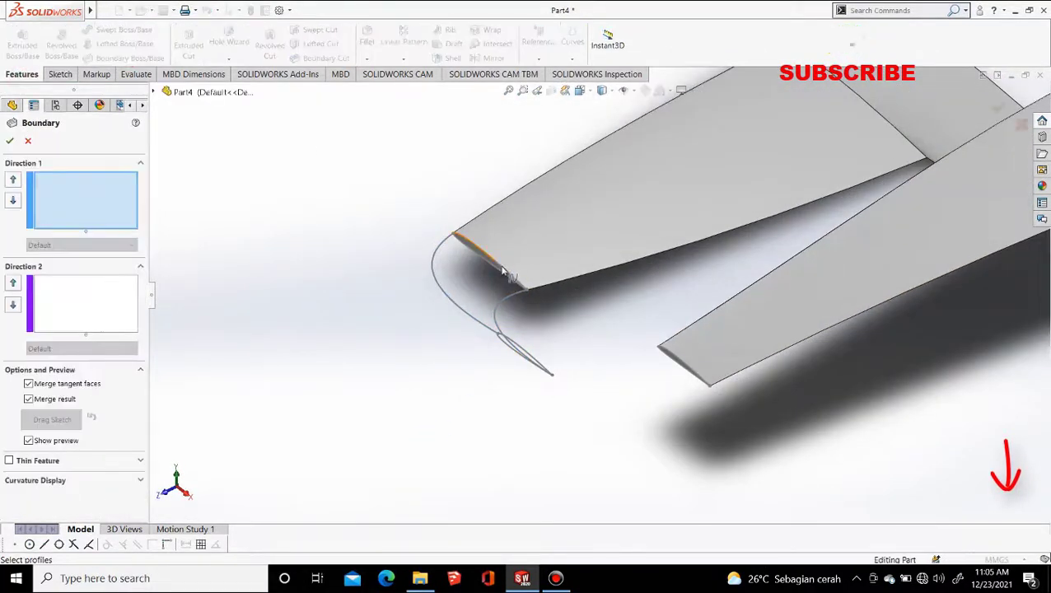
click(491, 262)
click(527, 352)
scroll(489, 308, down, 4)
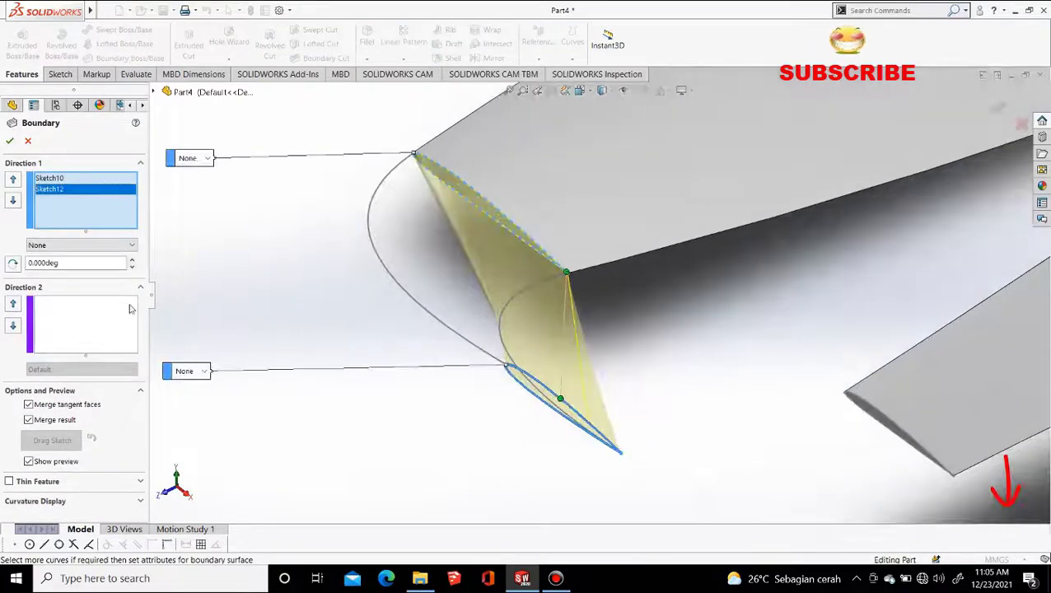
Step: Add the trailing and leading splines as separate Direction 2 curves and finish the boundary boss at the wing tip
right_click(87, 313)
click(139, 350)
click(520, 296)
right_click(526, 296)
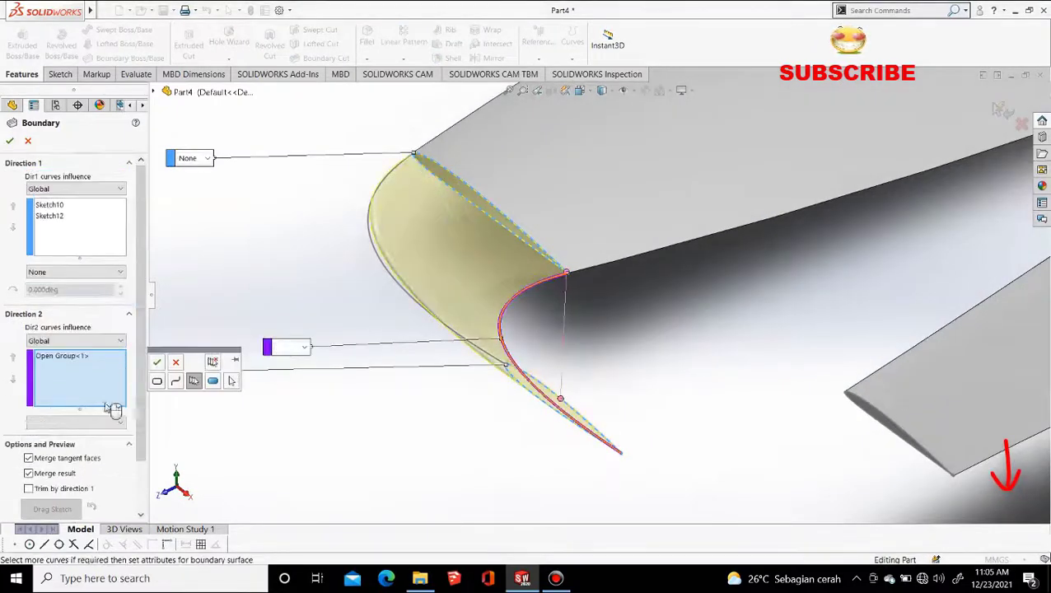
right_click(87, 375)
click(113, 410)
click(382, 274)
right_click(382, 275)
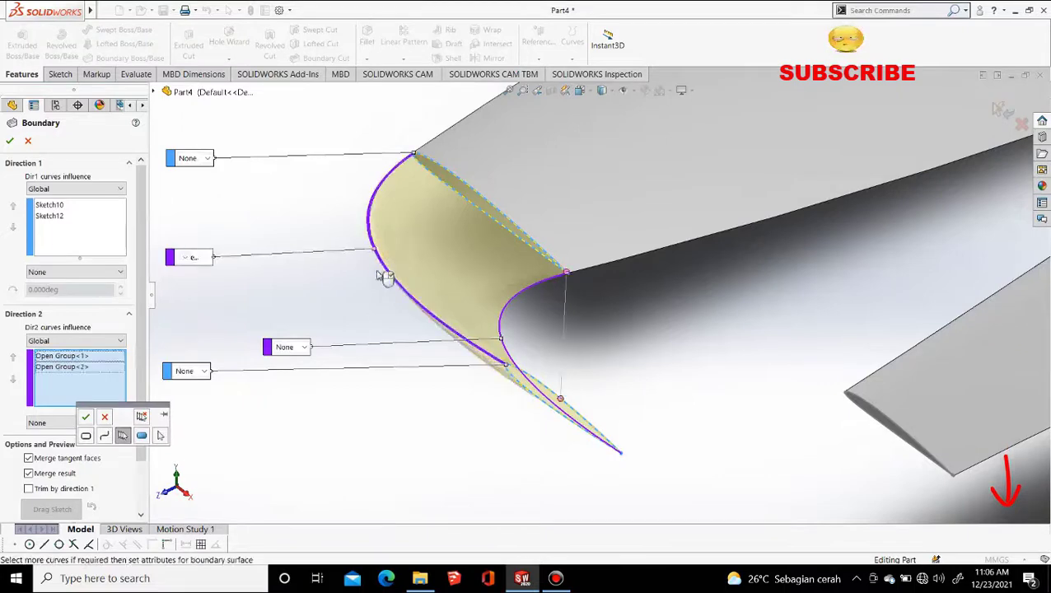
click(10, 141)
Step: Create a sketch of the airfoil outline on the free end face of the new wing-tip connector
middle_drag(354, 393, 571, 329)
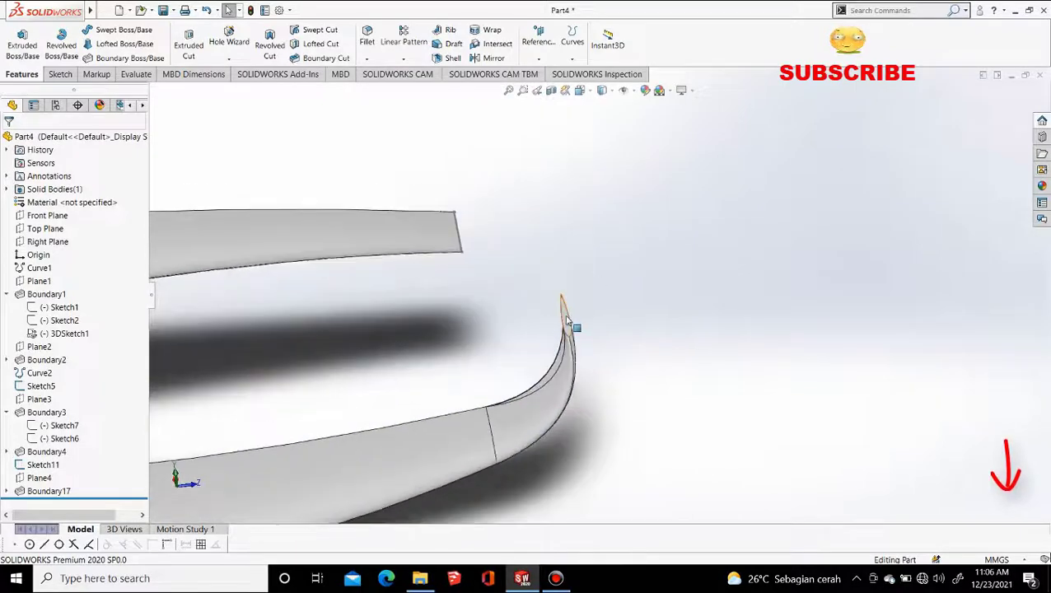
click(567, 324)
click(614, 284)
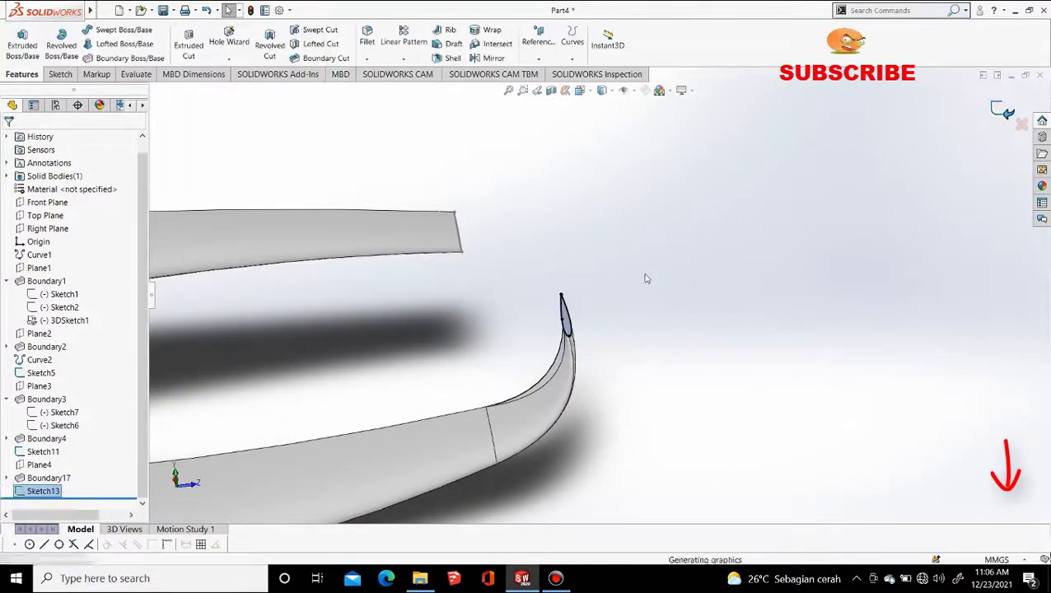
Step: Start a 3D sketch and draw a spline from the tail tip's leading point to the connector airfoil's leading end
click(64, 74)
click(19, 61)
click(38, 87)
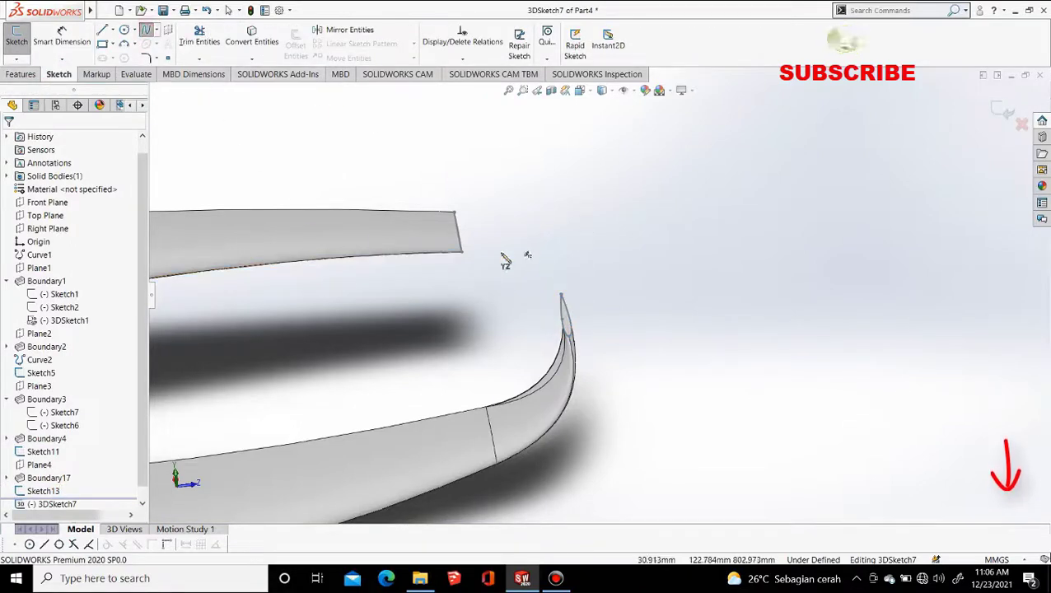
scroll(505, 260, down, 3)
click(794, 452)
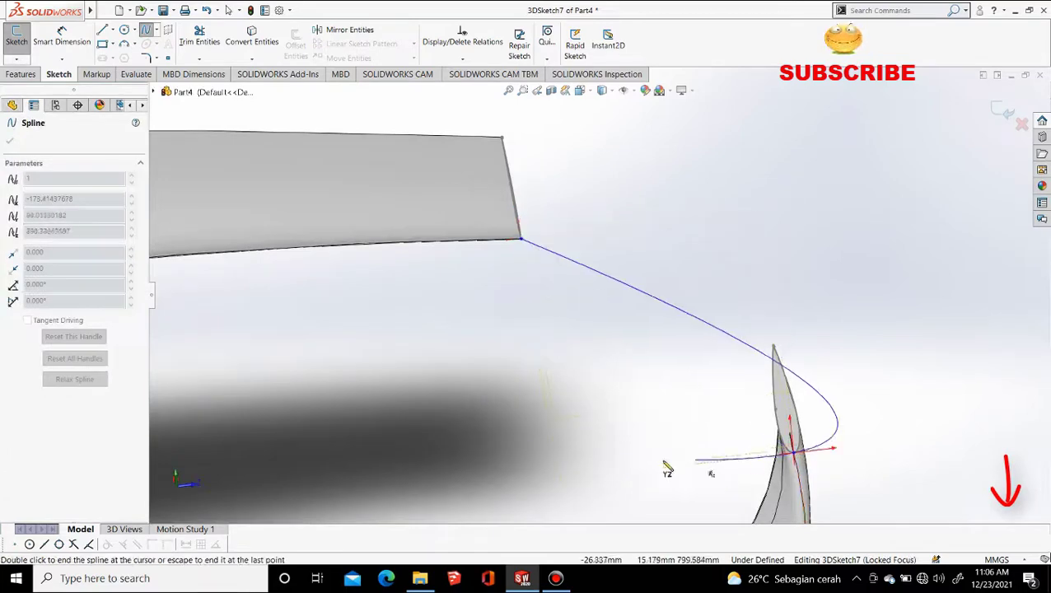
key(Escape)
Step: Draw a second spline from the tail tip's trailing point to the connector airfoil's trailing end
middle_drag(730, 275, 506, 248)
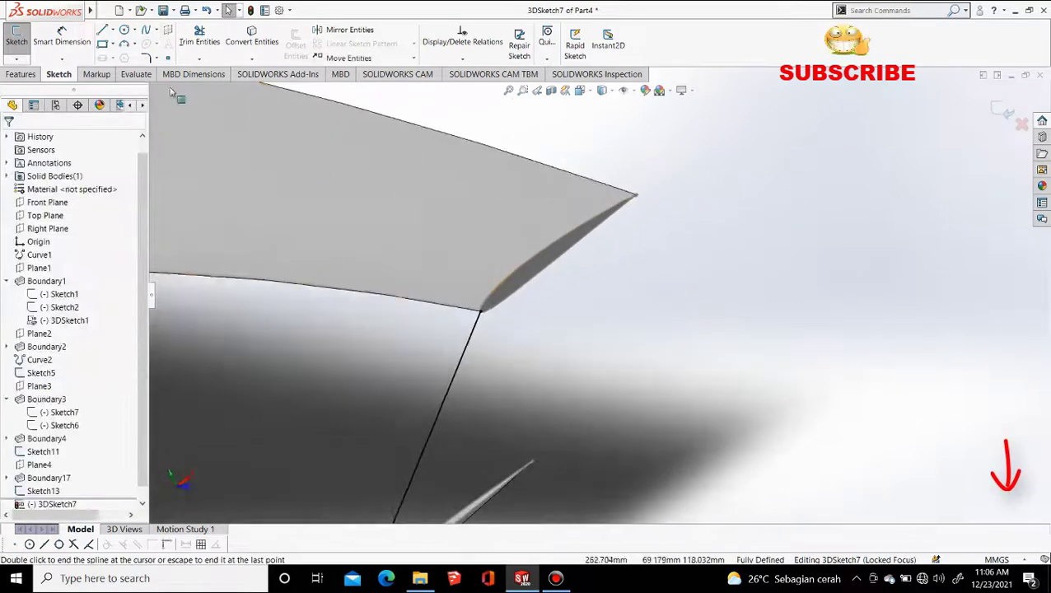
click(150, 28)
middle_drag(652, 212, 589, 256)
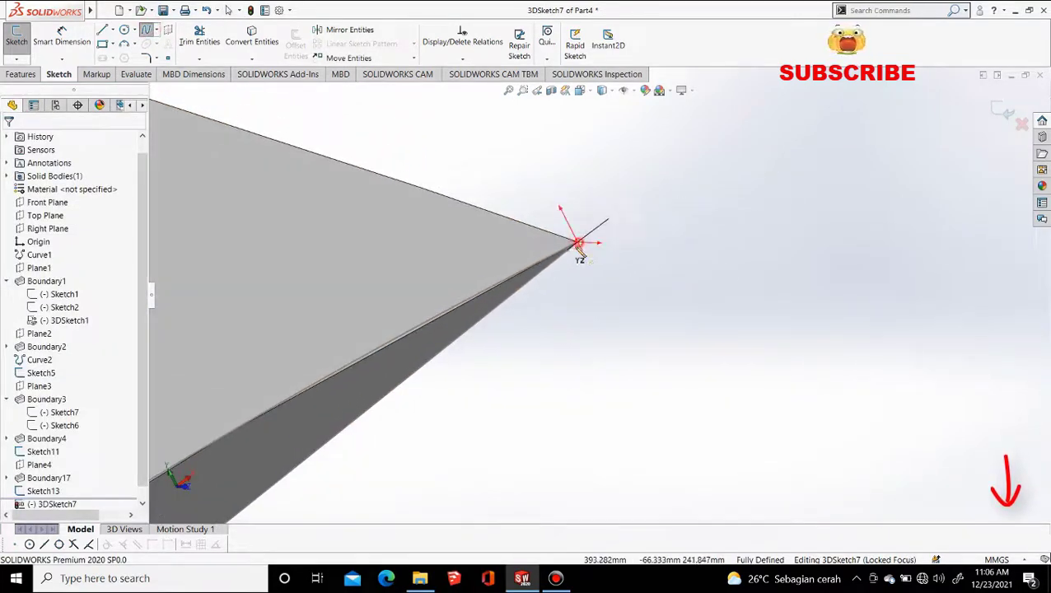
click(579, 243)
scroll(539, 340, up, 6)
scroll(555, 391, down, 10)
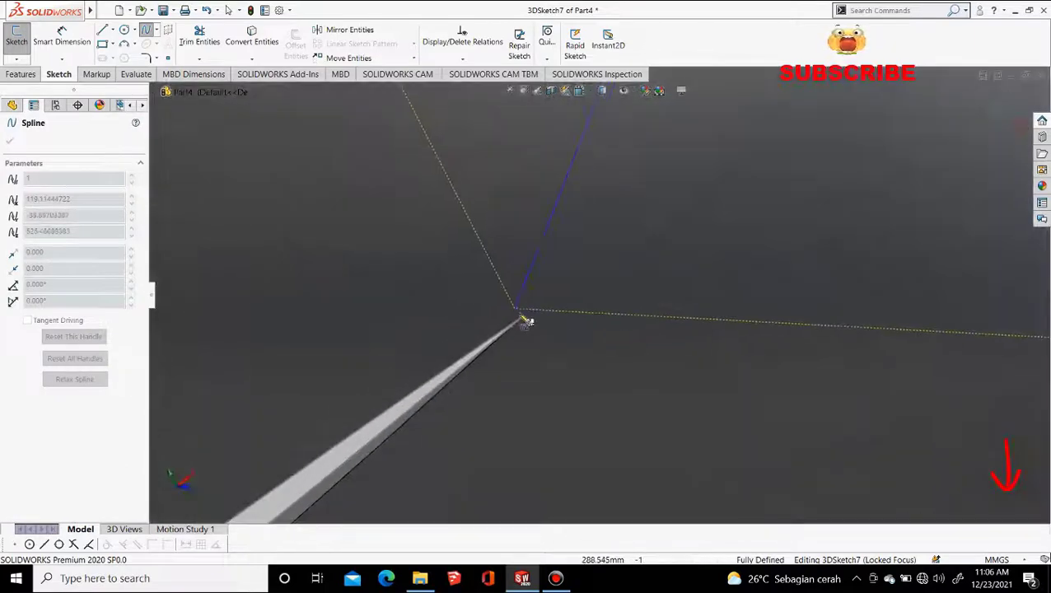
click(526, 321)
scroll(577, 341, up, 5)
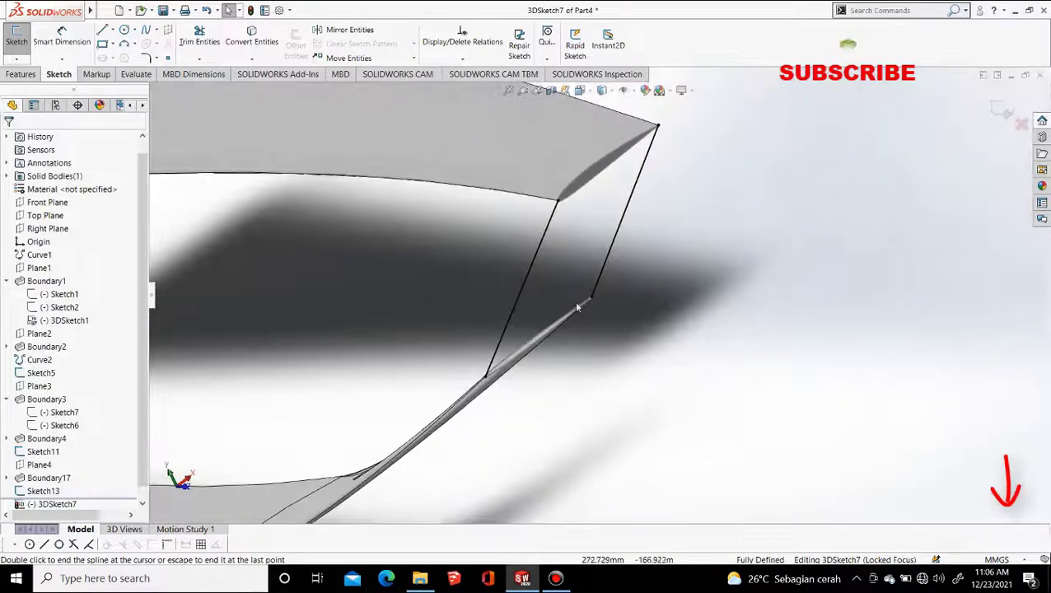
Step: Make the leading spline tangent to the tail's leading edge and to the connector's leading edge
double_click(557, 203)
ctrl+click(524, 198)
click(557, 147)
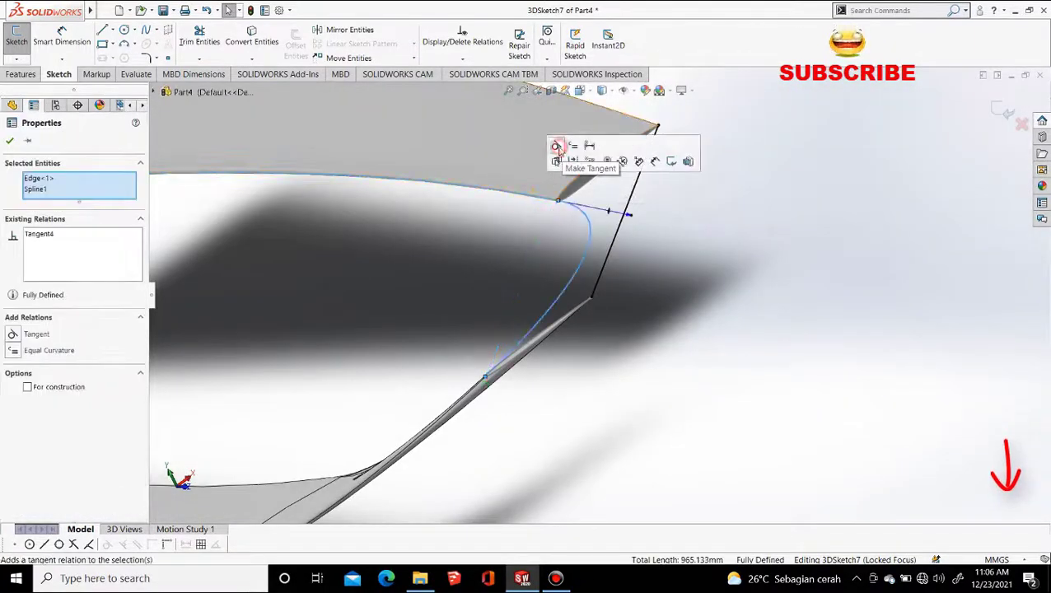
click(568, 413)
click(557, 303)
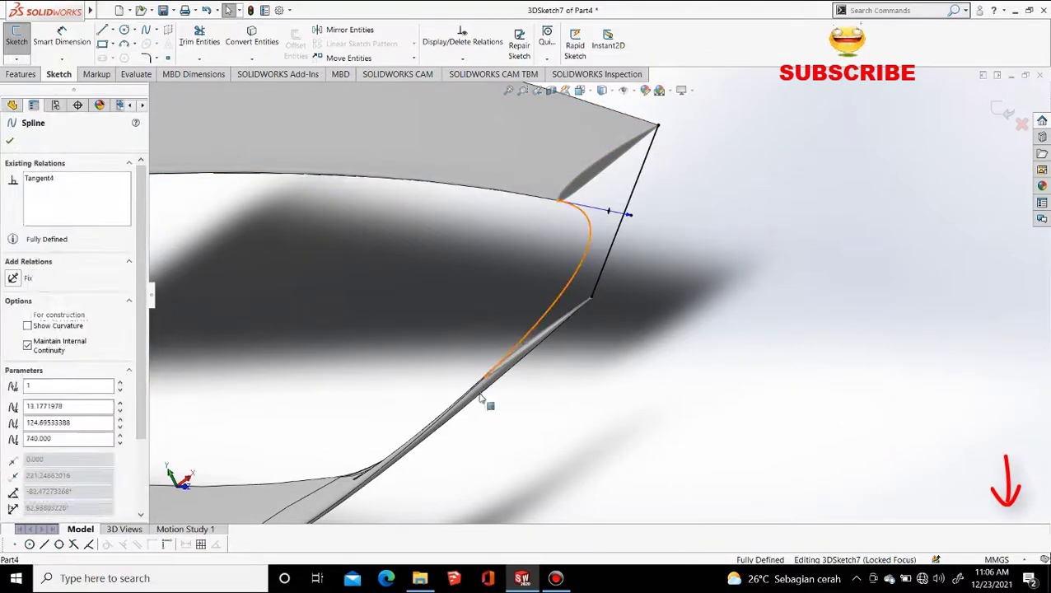
scroll(482, 395, down, 5)
ctrl+click(531, 323)
click(558, 279)
click(728, 312)
scroll(727, 312, up, 5)
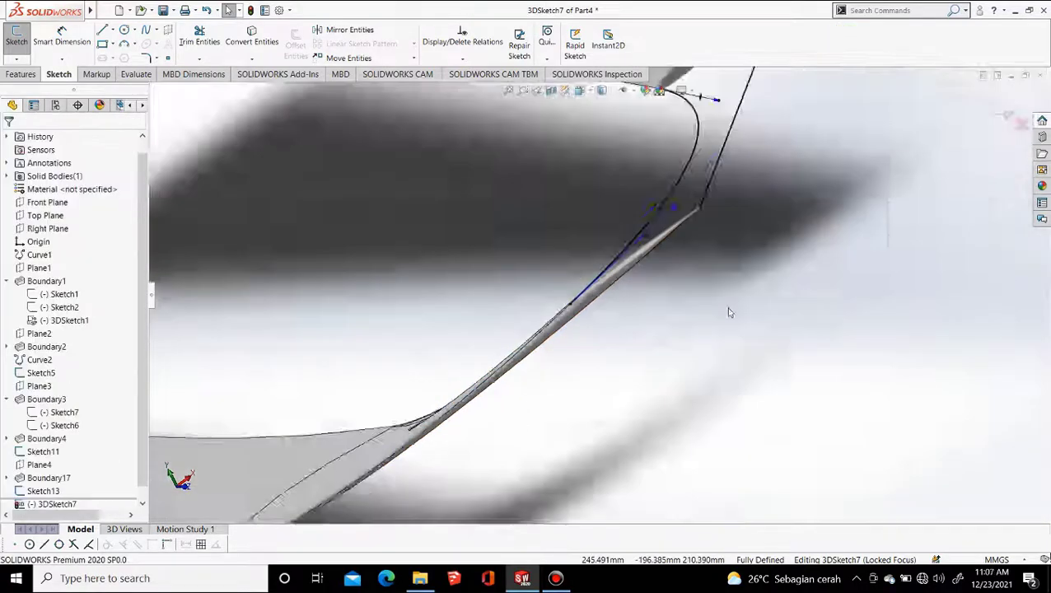
Step: Try to make the trailing spline tangent to an edge at the connector's trailing end and delete that relation
middle_drag(728, 312, 650, 230)
scroll(507, 273, down, 3)
click(576, 309)
scroll(495, 375, down, 3)
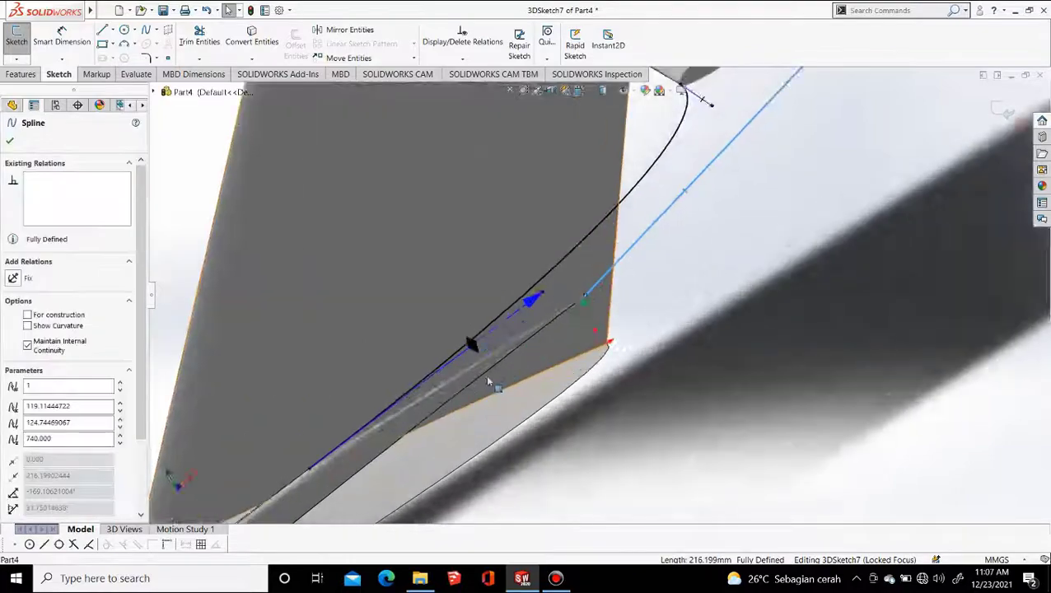
middle_drag(486, 375, 429, 465)
ctrl+click(462, 394)
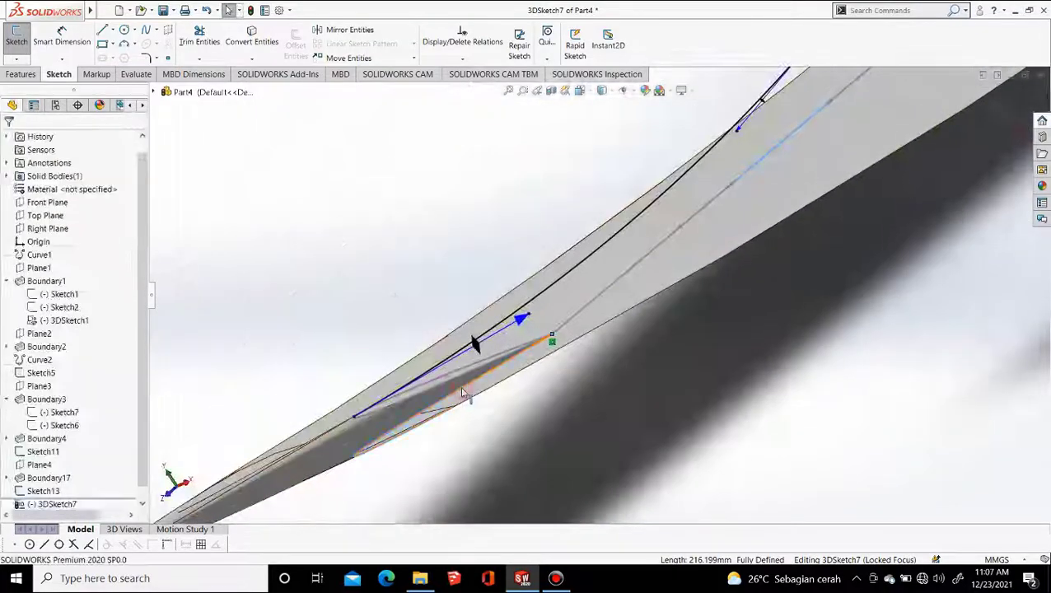
click(495, 342)
right_click(95, 249)
click(107, 261)
click(655, 387)
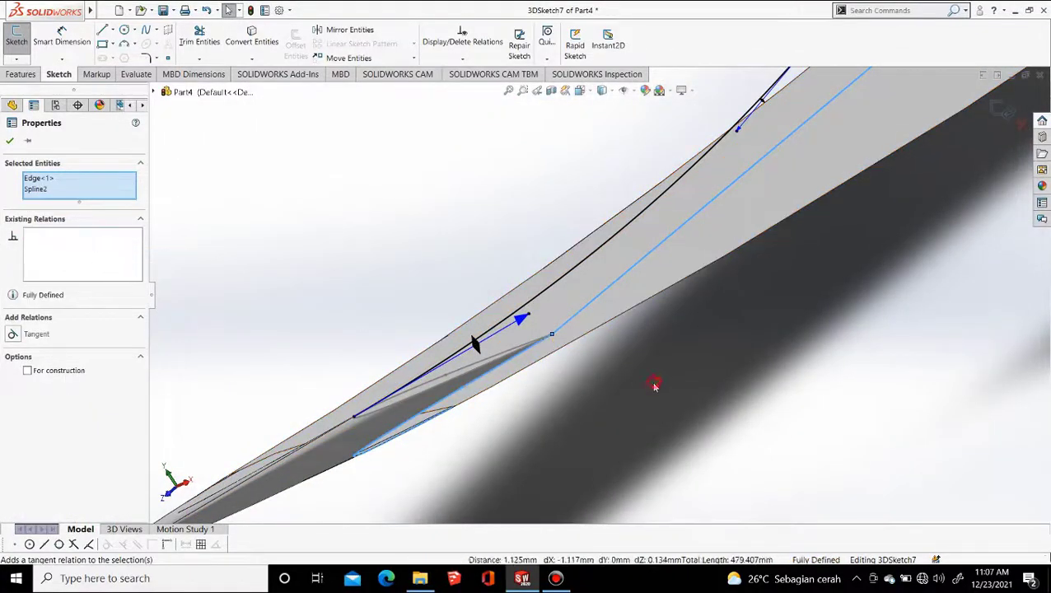
Step: Make the trailing spline tangent to the tail's trailing edge
scroll(746, 394, up, 5)
scroll(639, 244, down, 3)
middle_drag(638, 244, 840, 435)
click(847, 436)
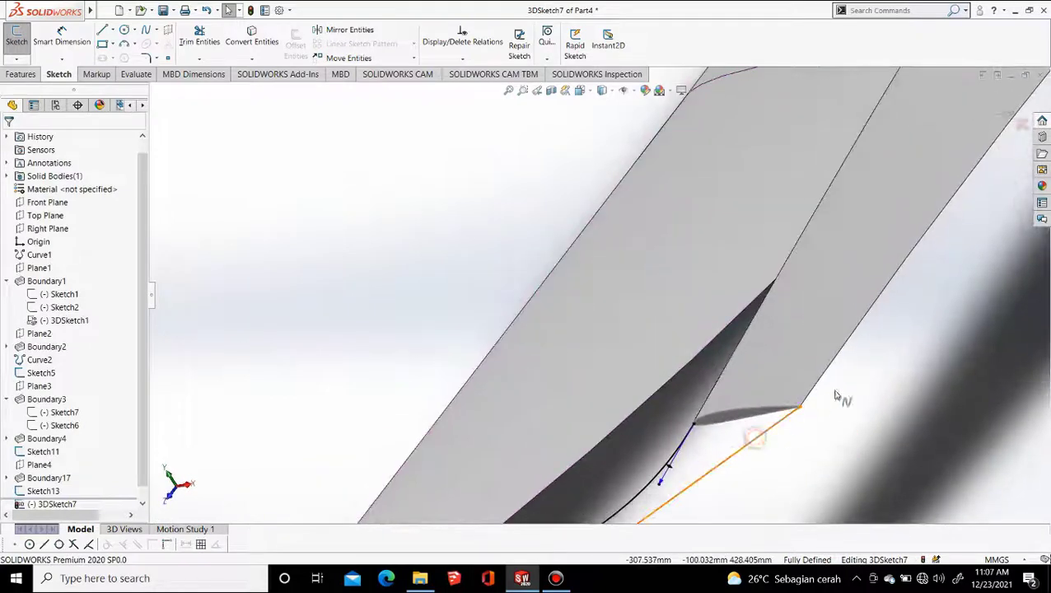
click(754, 439)
ctrl+click(825, 375)
click(856, 327)
click(850, 420)
scroll(766, 404, up, 7)
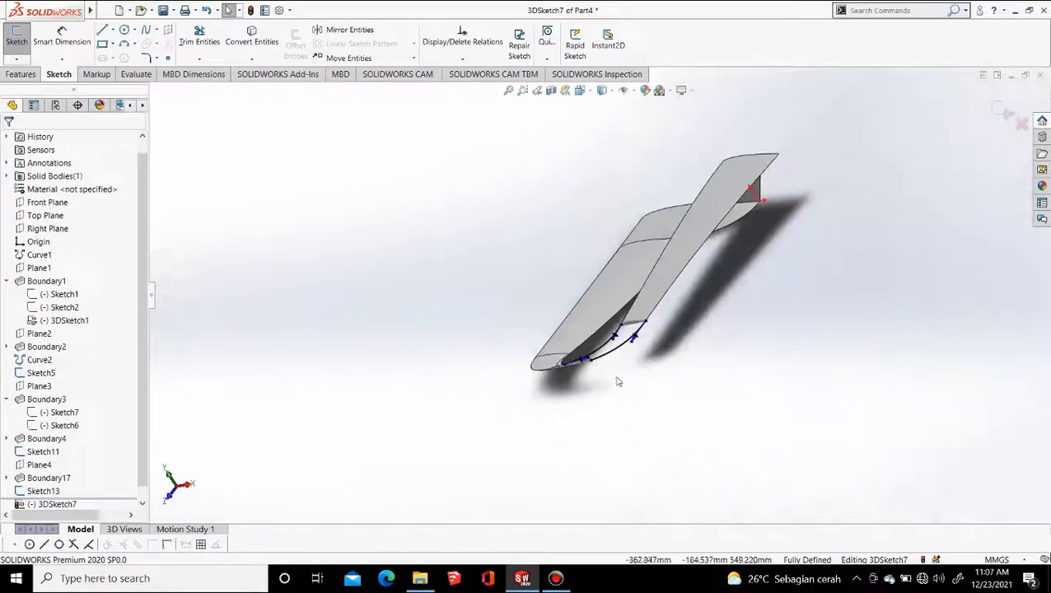
Step: Make the trailing spline tangent to the connector's curved trailing edge and close the 3D sketch
scroll(610, 379, down, 8)
middle_drag(453, 239, 453, 458)
scroll(474, 242, down, 3)
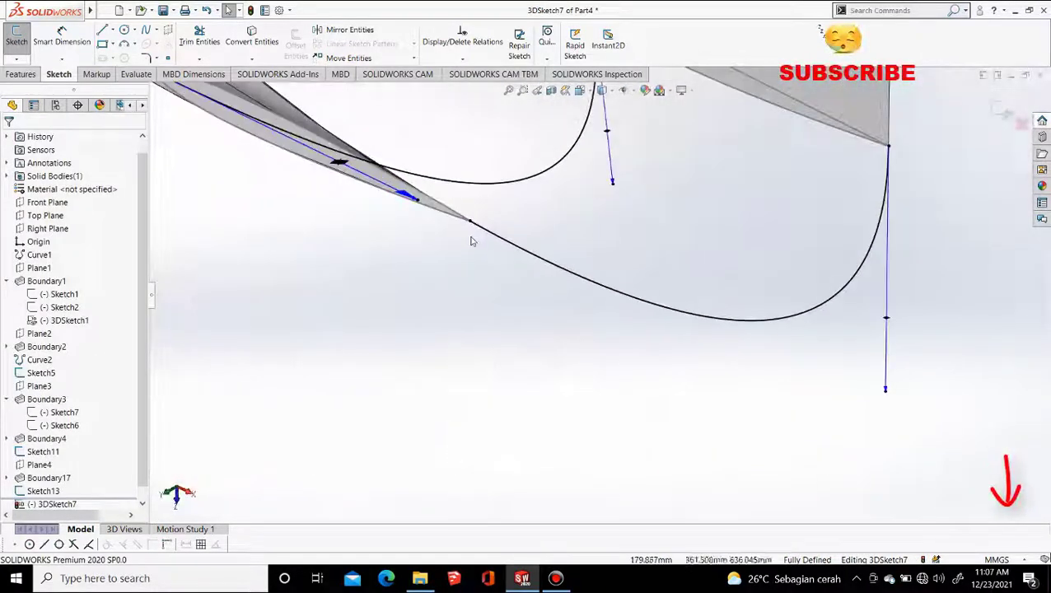
middle_drag(472, 241, 479, 311)
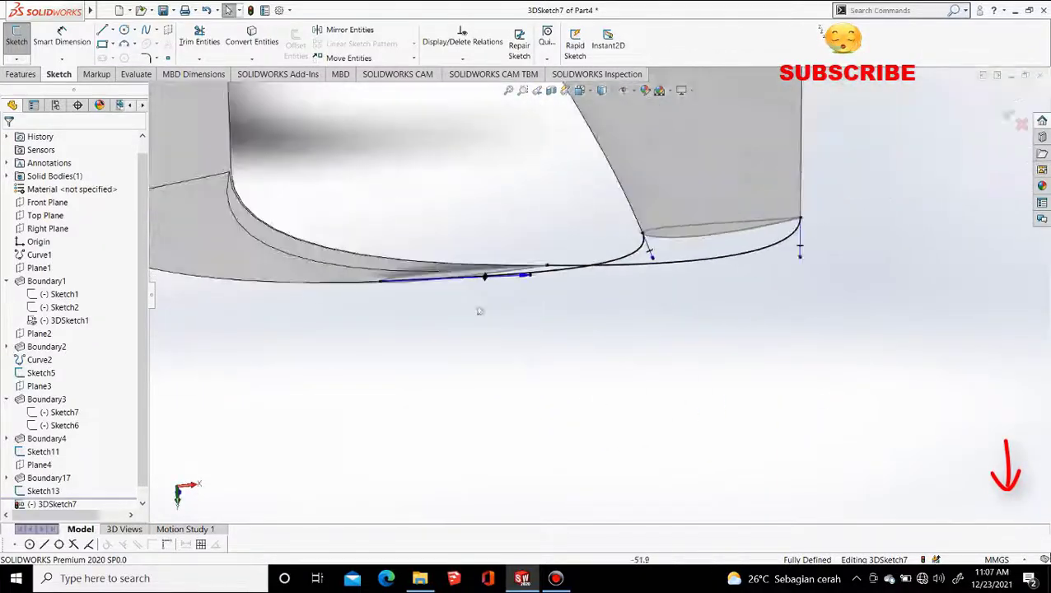
scroll(531, 247, down, 6)
middle_drag(563, 357, 530, 345)
scroll(527, 342, up, 5)
scroll(486, 241, down, 4)
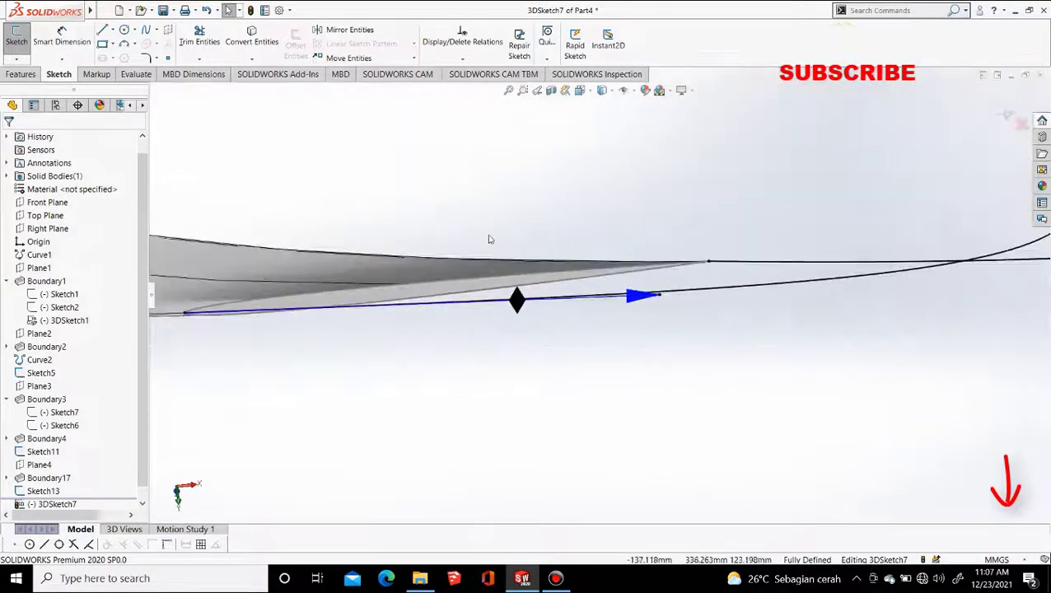
scroll(483, 243, up, 4)
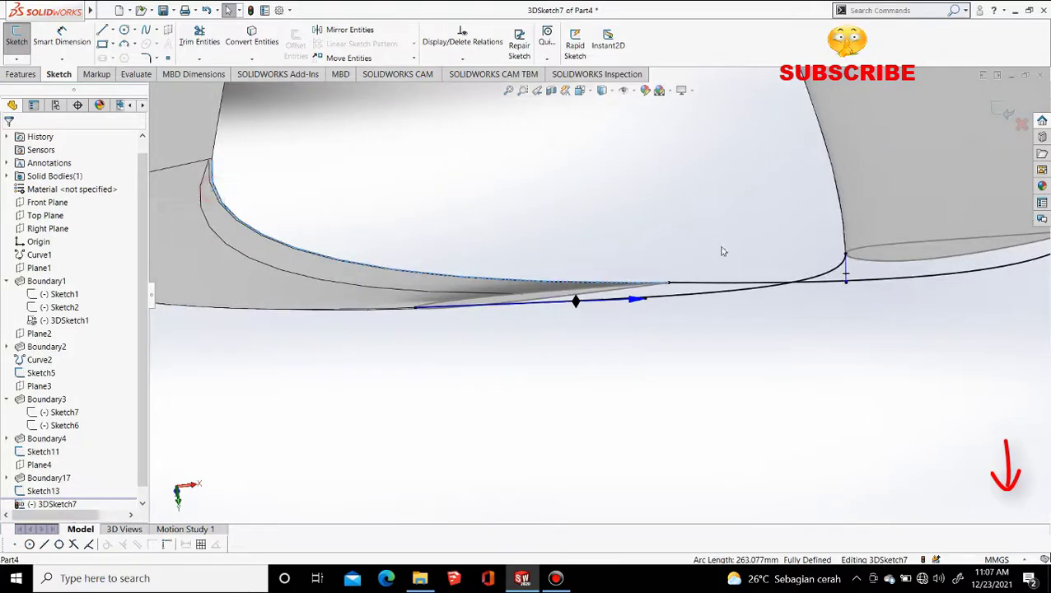
ctrl+click(716, 284)
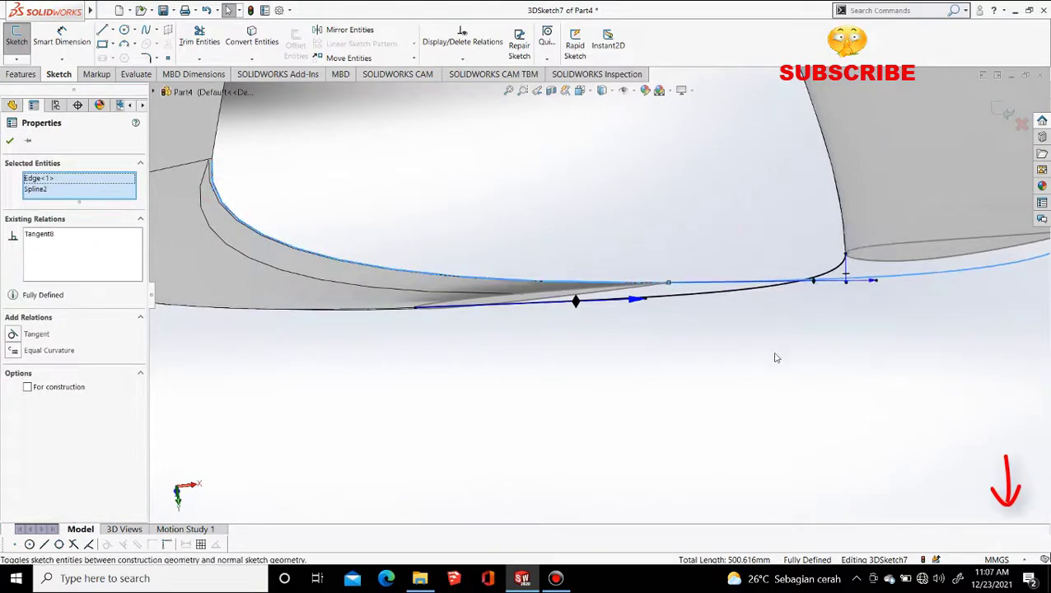
click(521, 345)
middle_drag(521, 345, 672, 252)
scroll(672, 252, up, 8)
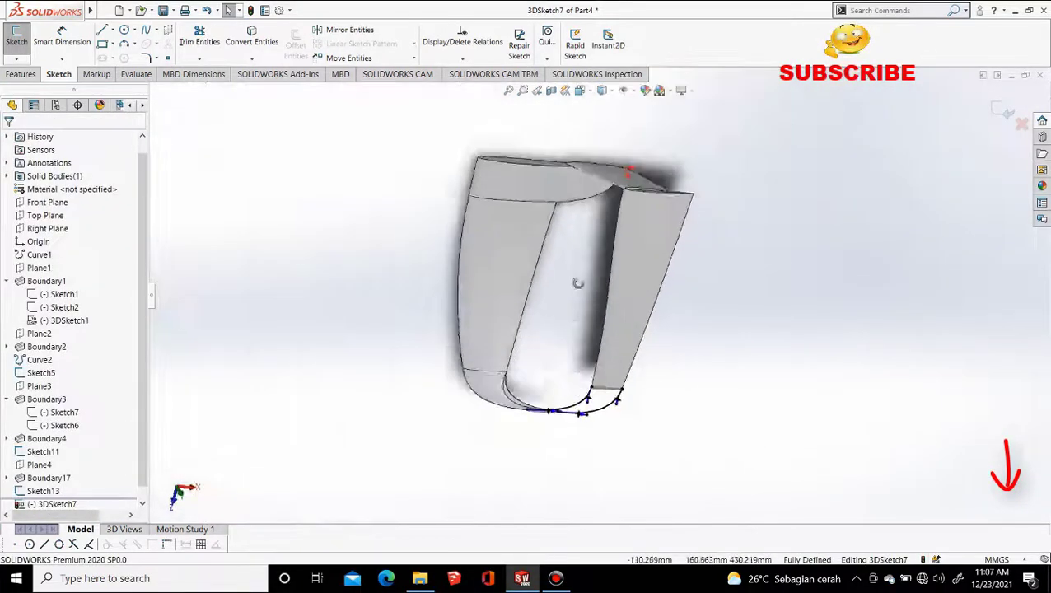
mouse_move(575, 281)
middle_down()
mouse_move(685, 249)
mouse_move(458, 265)
mouse_move(569, 277)
middle_up()
scroll(880, 226, down, 3)
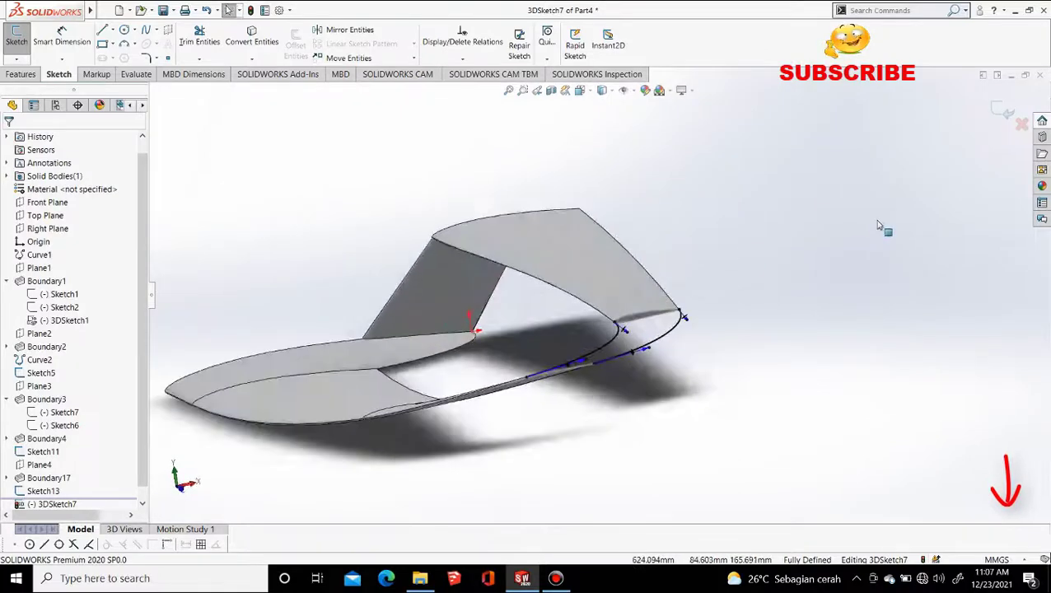
click(769, 271)
Step: Start a boundary boss with the tail-tip airfoil and the connector end airfoil as Direction 1 profiles
click(21, 75)
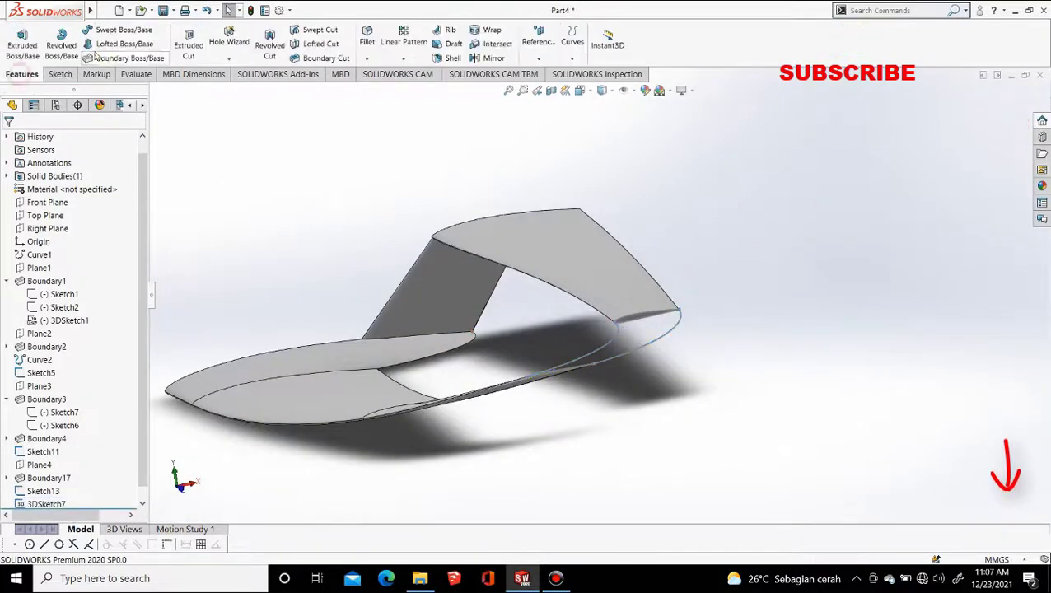
scroll(634, 328, down, 4)
click(625, 258)
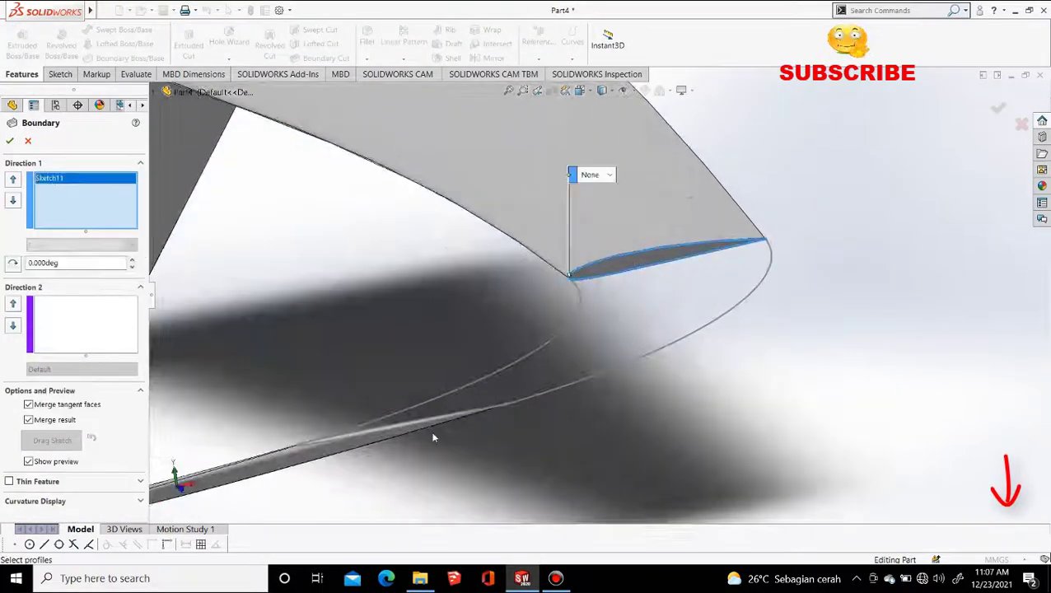
mouse_move(435, 437)
middle_down()
mouse_move(481, 387)
mouse_move(475, 323)
middle_up()
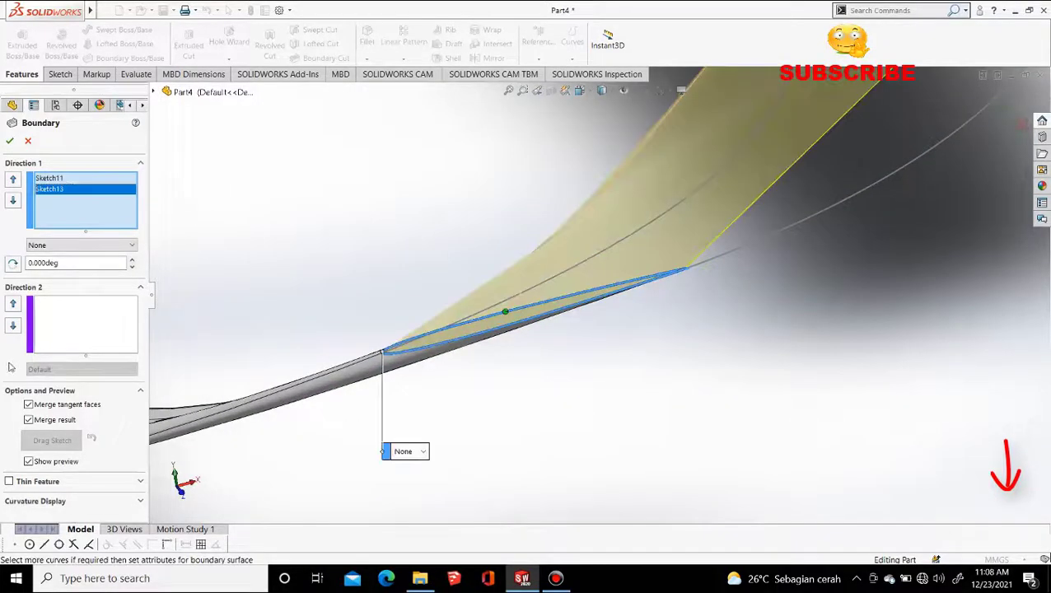
Step: Add the leading and trailing splines as separate Direction 2 curves and finish the boundary boss joining the tail tip
right_click(92, 320)
click(141, 347)
click(602, 261)
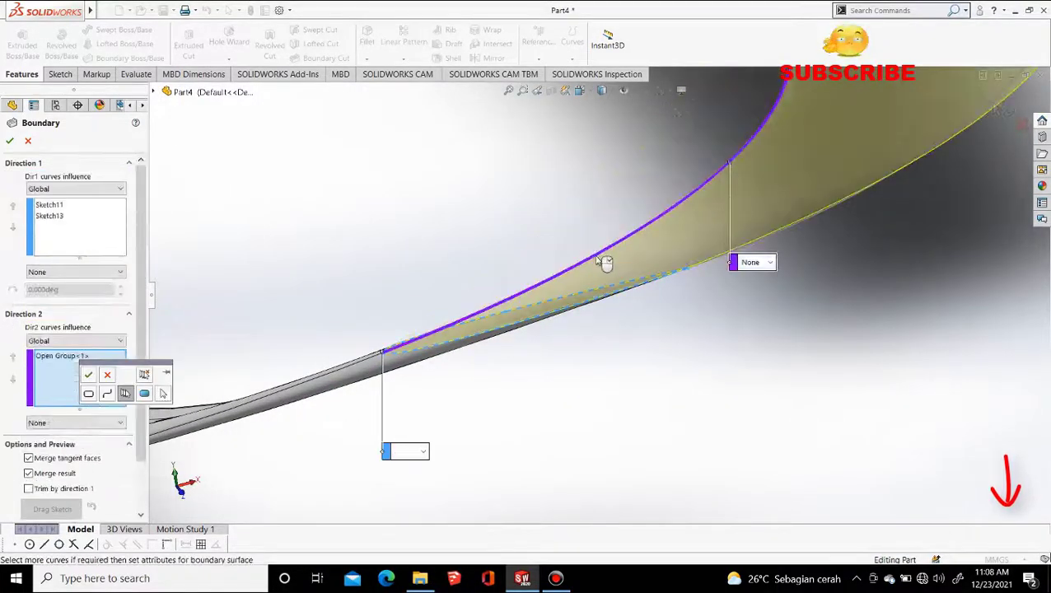
click(88, 374)
middle_drag(864, 186, 850, 140)
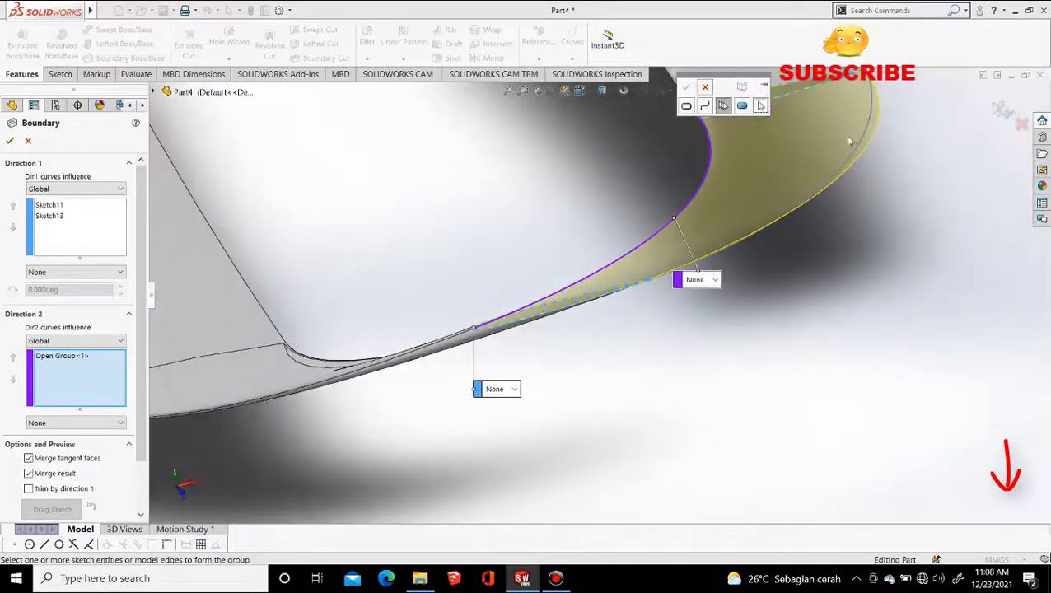
click(861, 144)
right_click(861, 144)
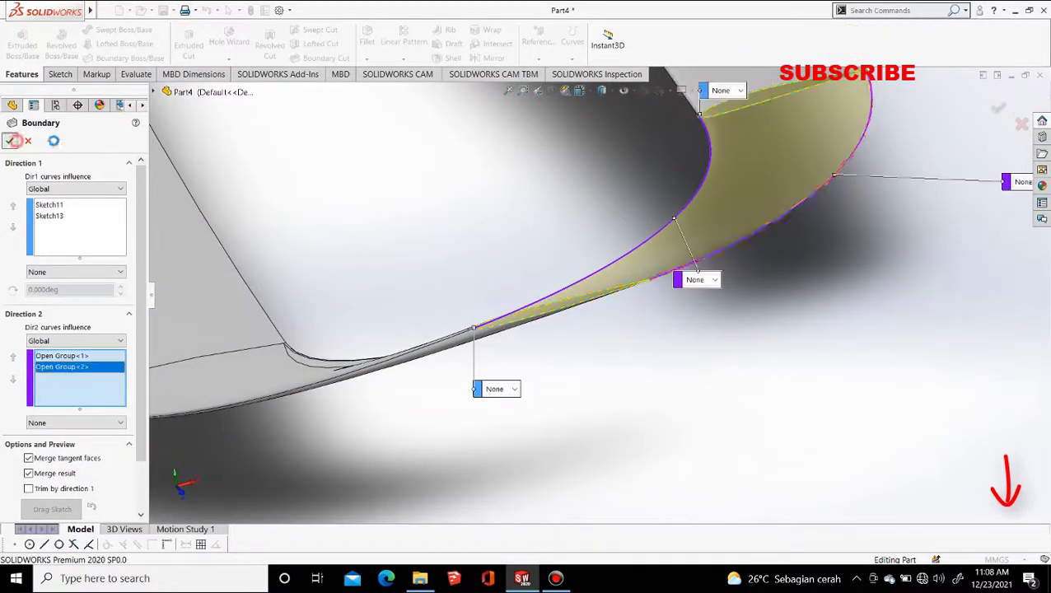
click(11, 141)
Step: Mirror the centre section, wing, tip connector and tail boundary features about the planar face at the wing root
middle_drag(307, 178, 415, 365)
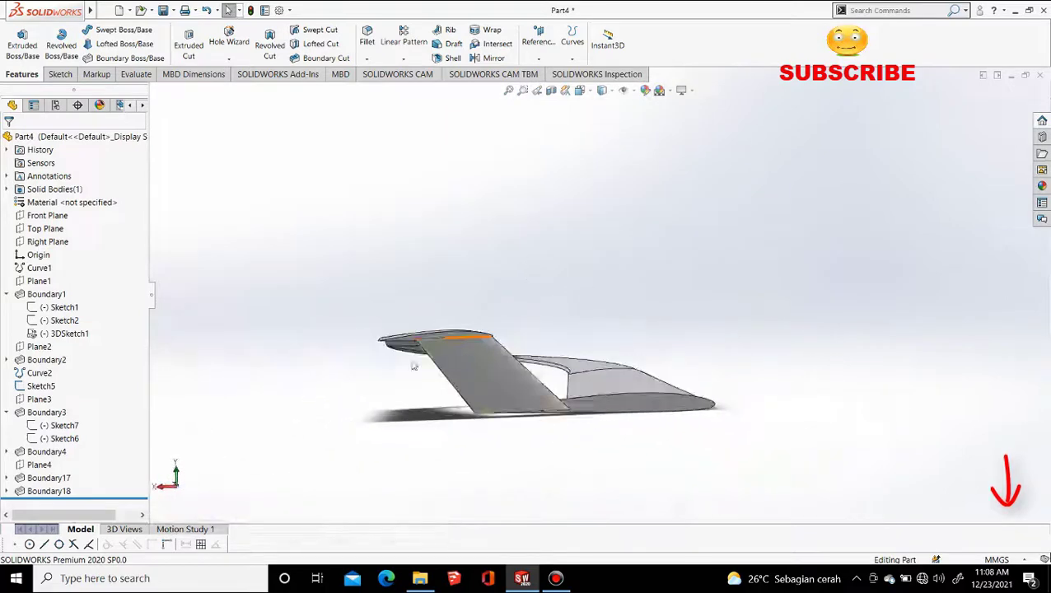
scroll(415, 366, down, 5)
middle_drag(452, 311, 559, 328)
scroll(603, 342, up, 6)
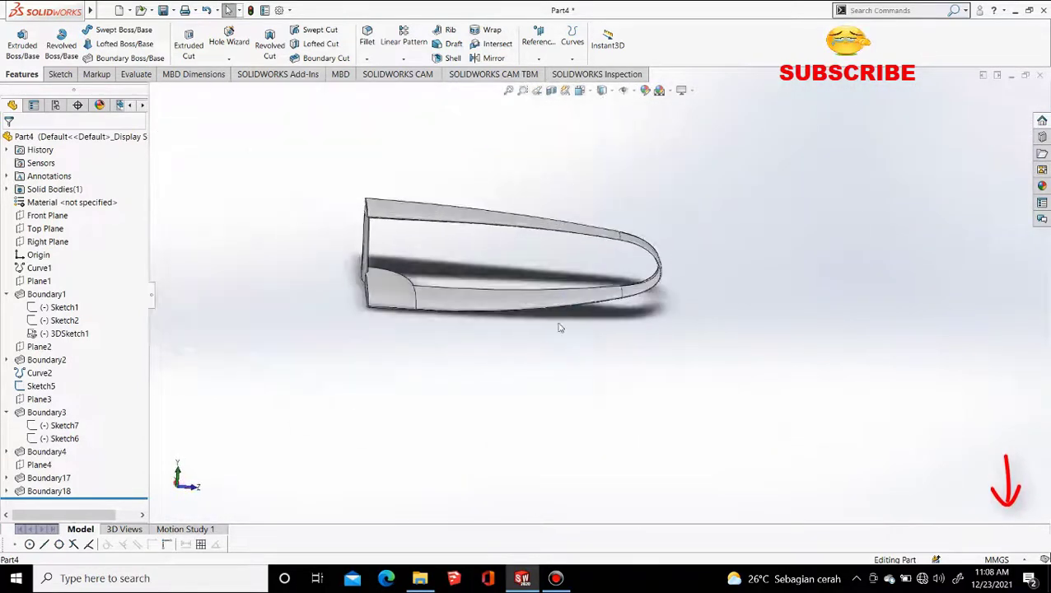
middle_drag(437, 257, 536, 382)
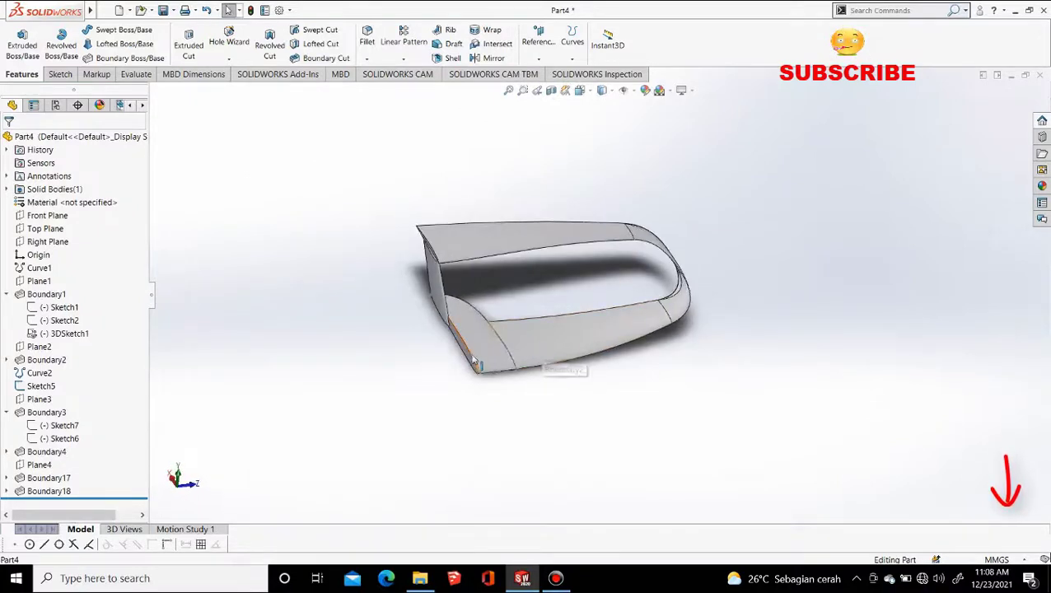
click(403, 59)
click(350, 101)
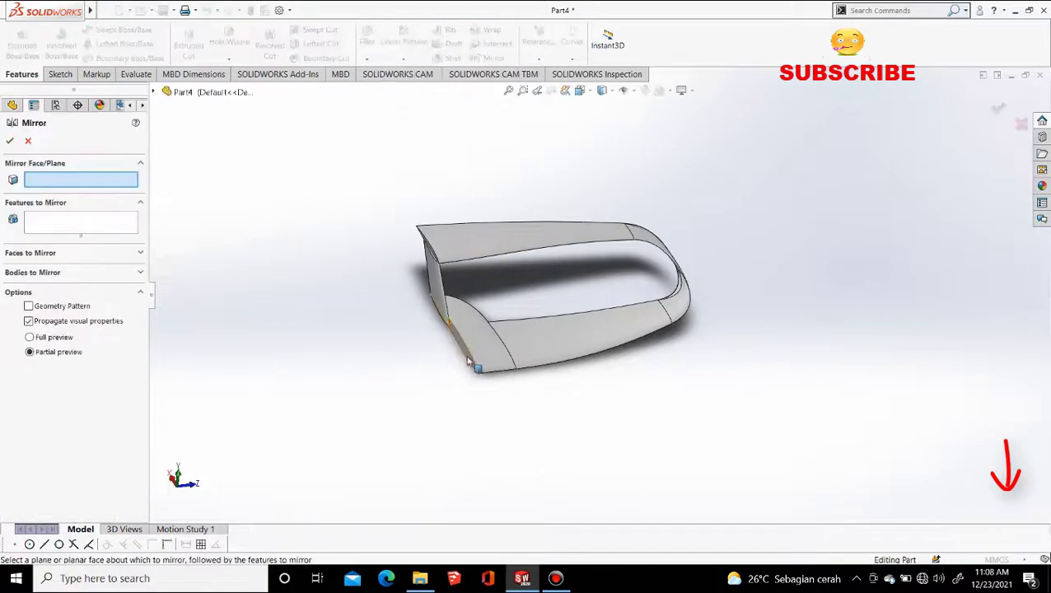
click(462, 357)
click(509, 338)
click(581, 341)
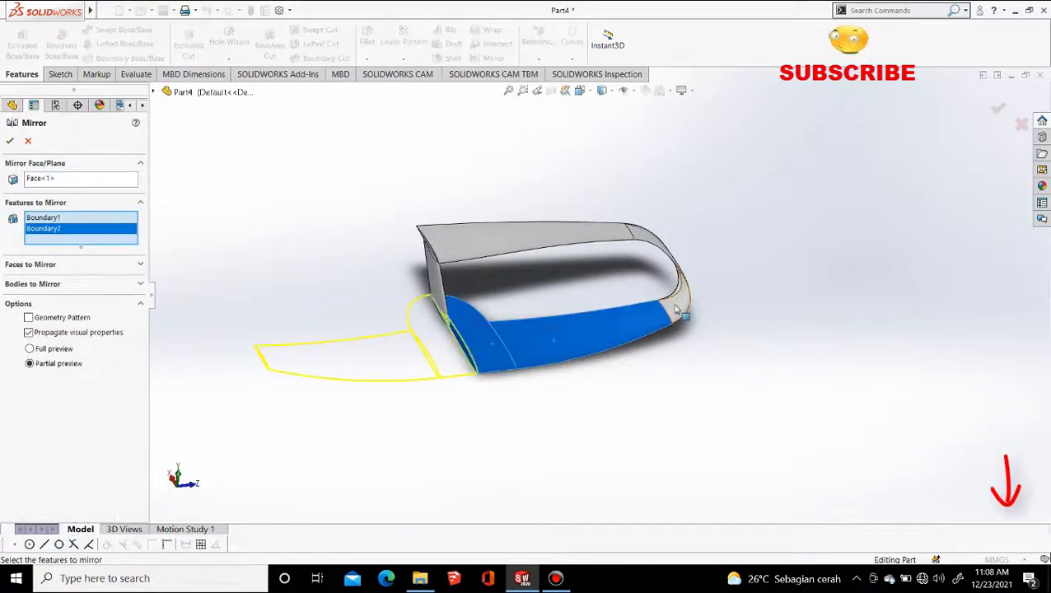
click(676, 292)
click(647, 243)
click(593, 237)
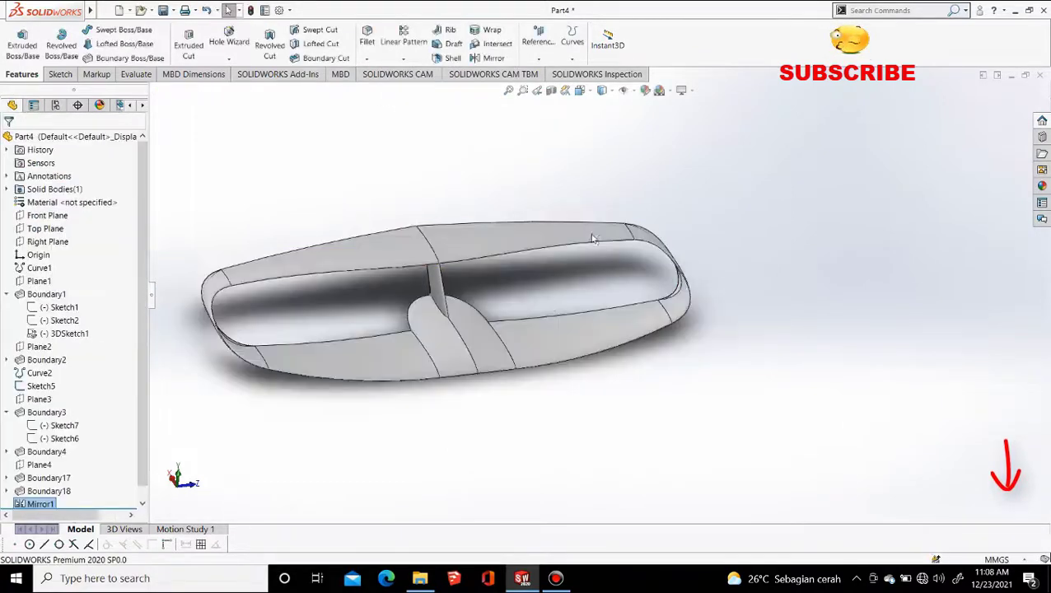
Step: Hide Sketch5 at the trailing edge near the fin
middle_drag(528, 338, 464, 341)
scroll(464, 340, down, 8)
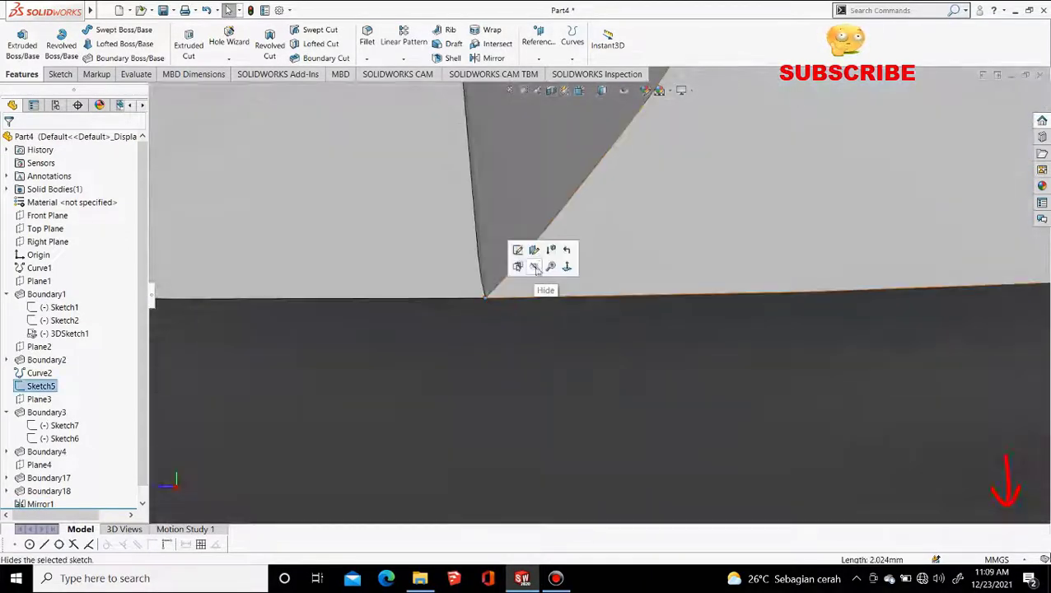
click(536, 268)
Step: Open the wing root airfoil sketch of the first boundary feature for editing and view it from the front
scroll(549, 317, up, 10)
mouse_move(579, 249)
middle_down()
mouse_move(679, 286)
mouse_move(577, 274)
middle_up()
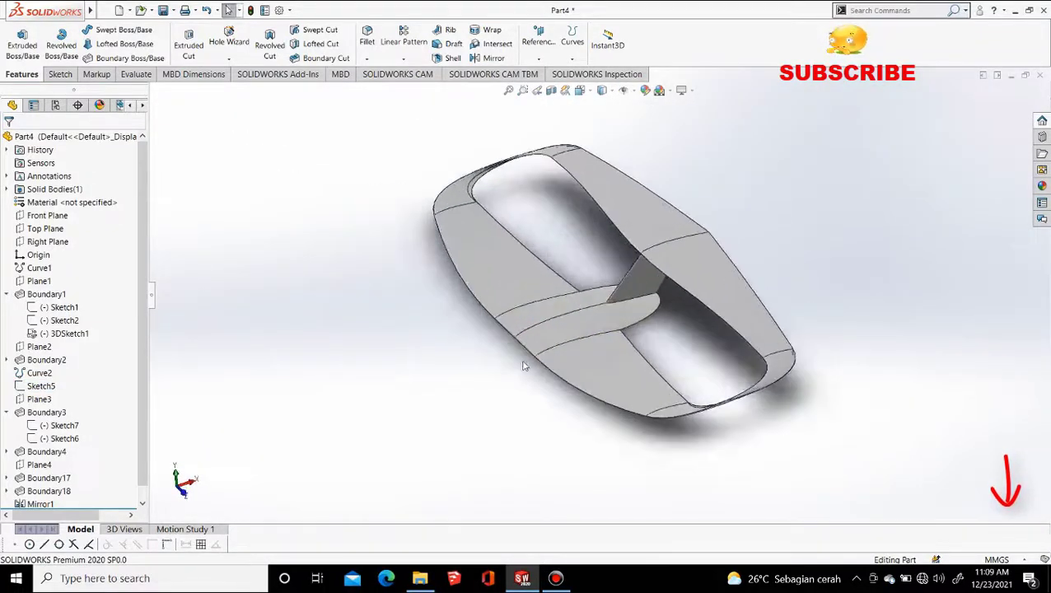
middle_drag(542, 368, 745, 295)
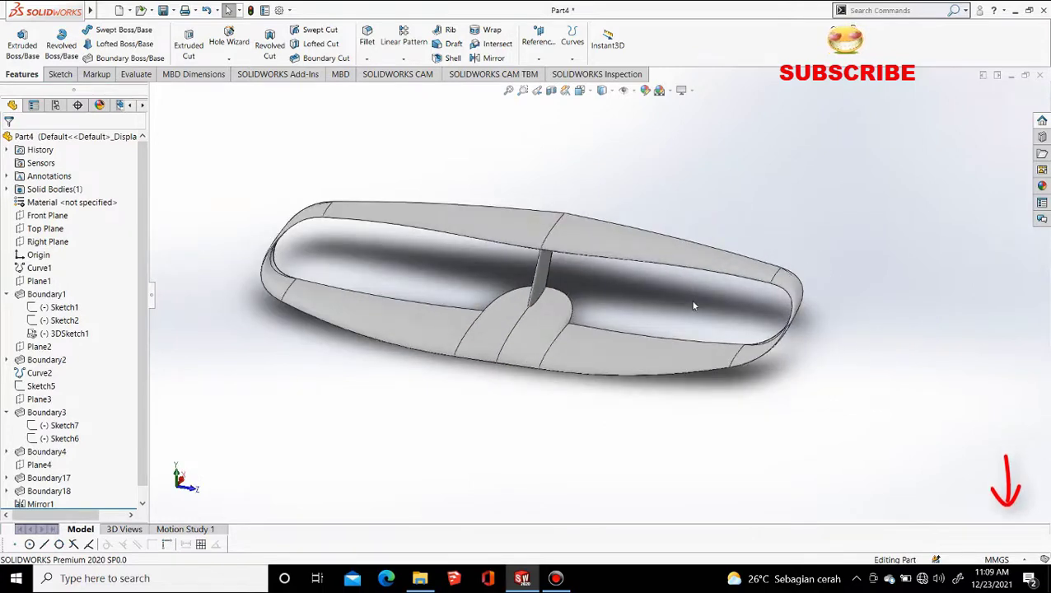
click(8, 294)
click(7, 294)
click(60, 308)
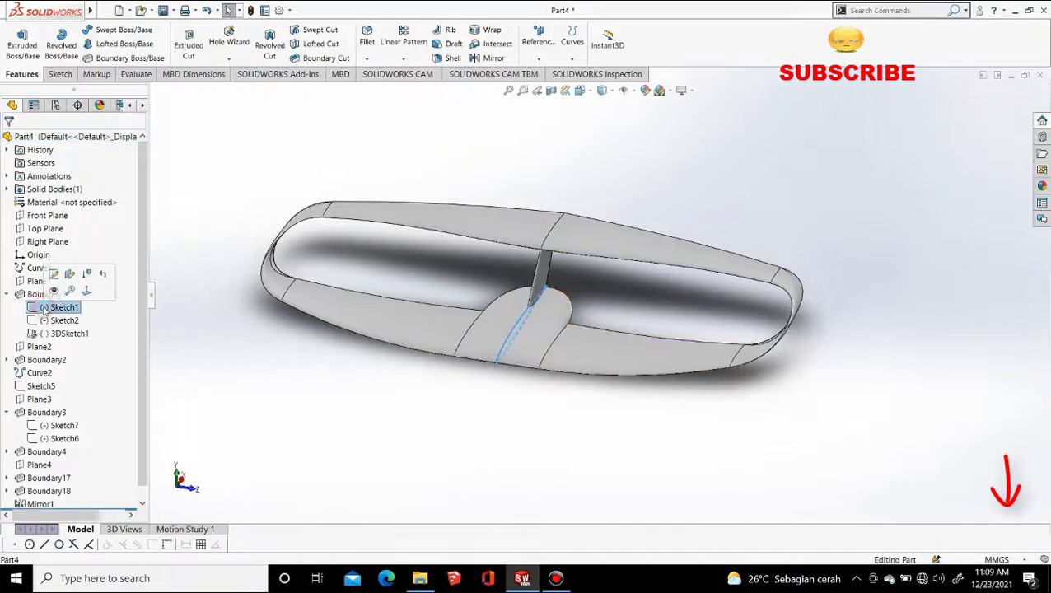
click(54, 276)
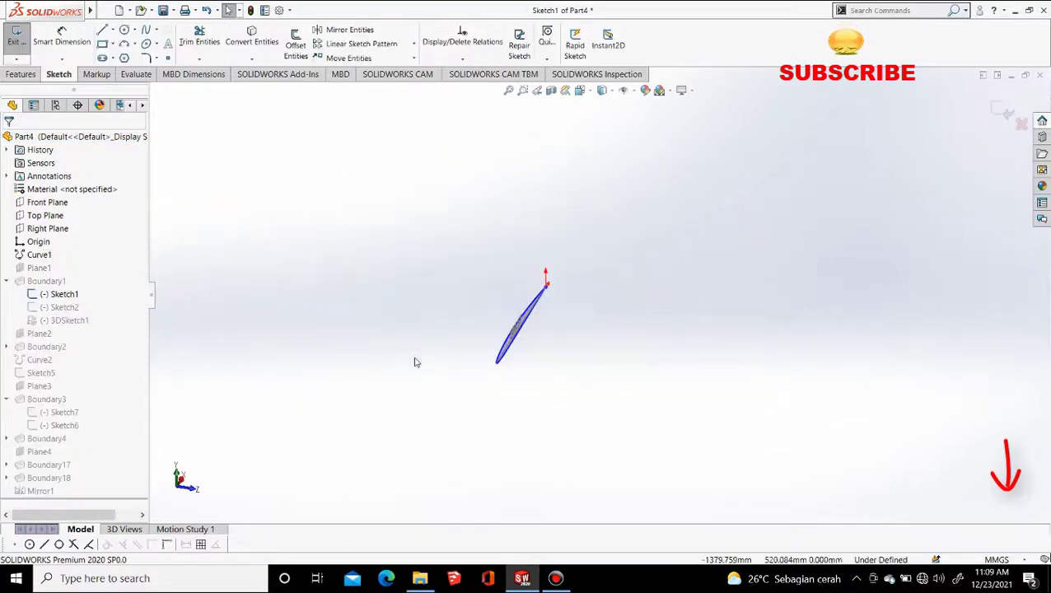
click(585, 92)
click(594, 138)
click(530, 205)
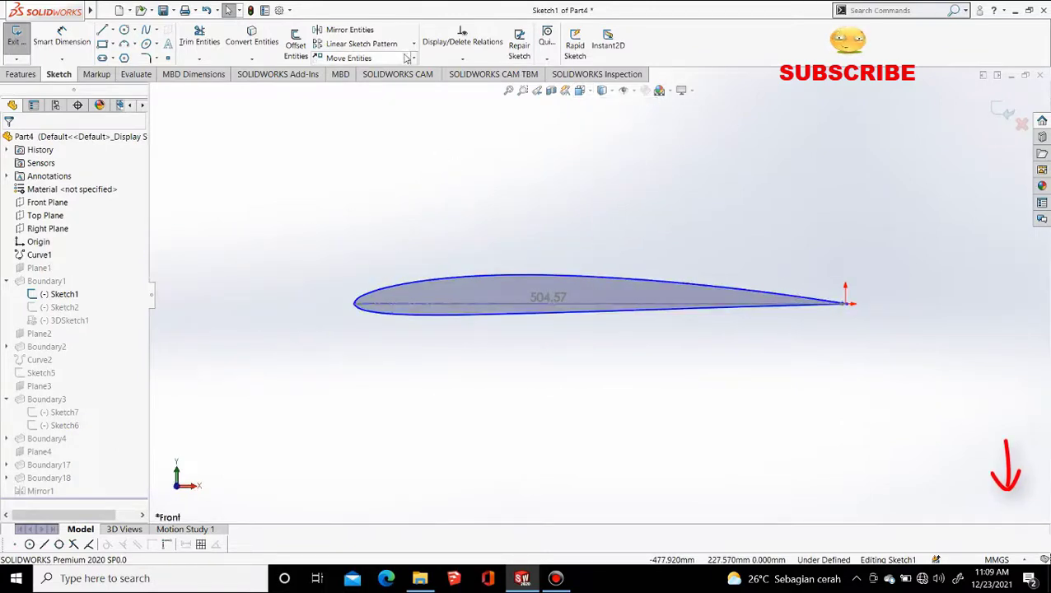
Step: Scale the whole root airfoil about its trailing-edge point to a chord of 605.49 mm and rebuild the model
click(346, 114)
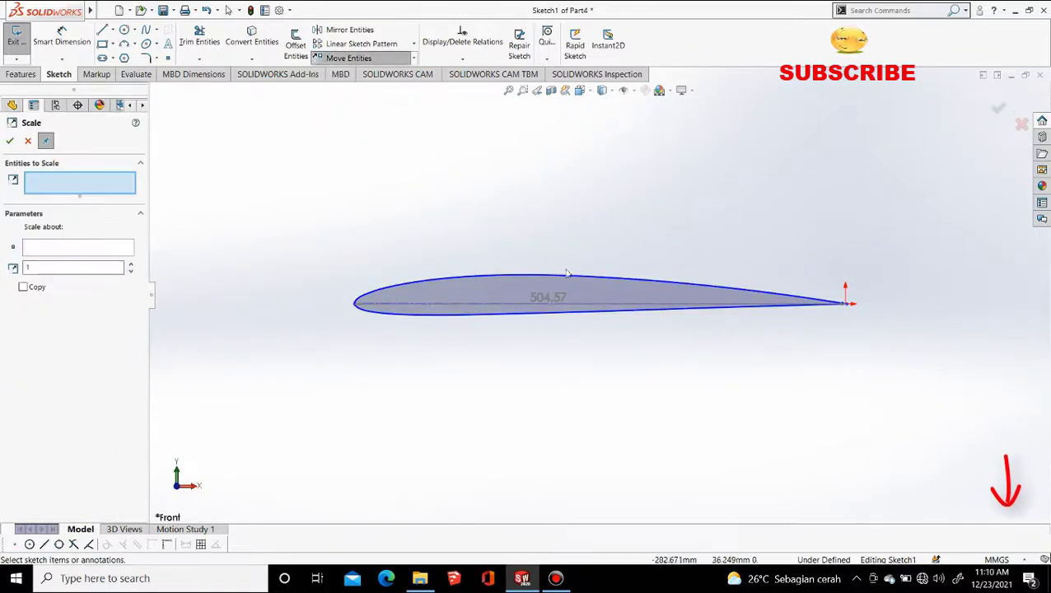
drag(943, 400, 943, 400)
scroll(727, 316, down, 5)
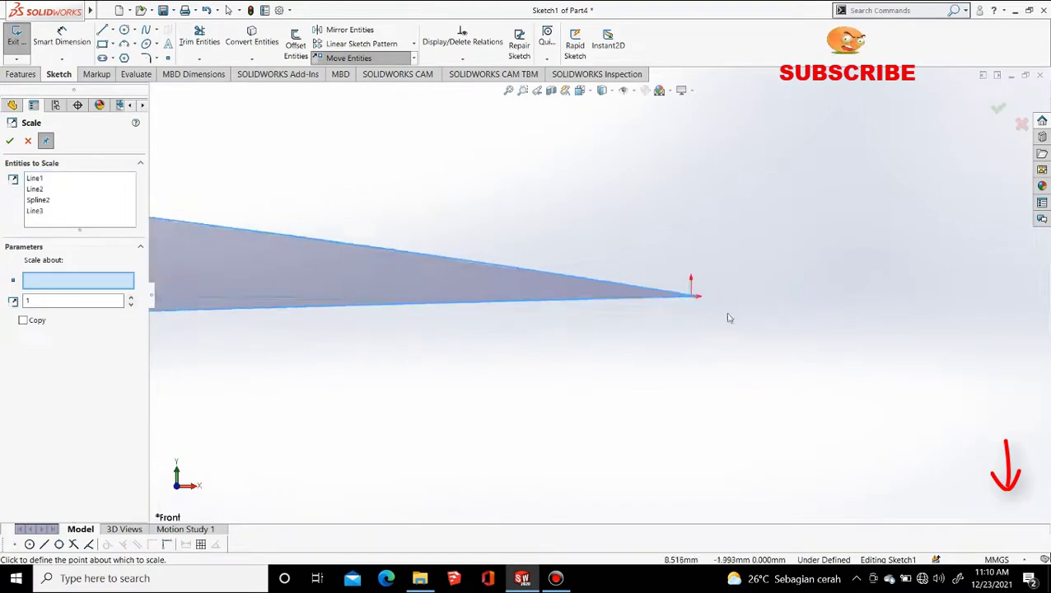
click(666, 301)
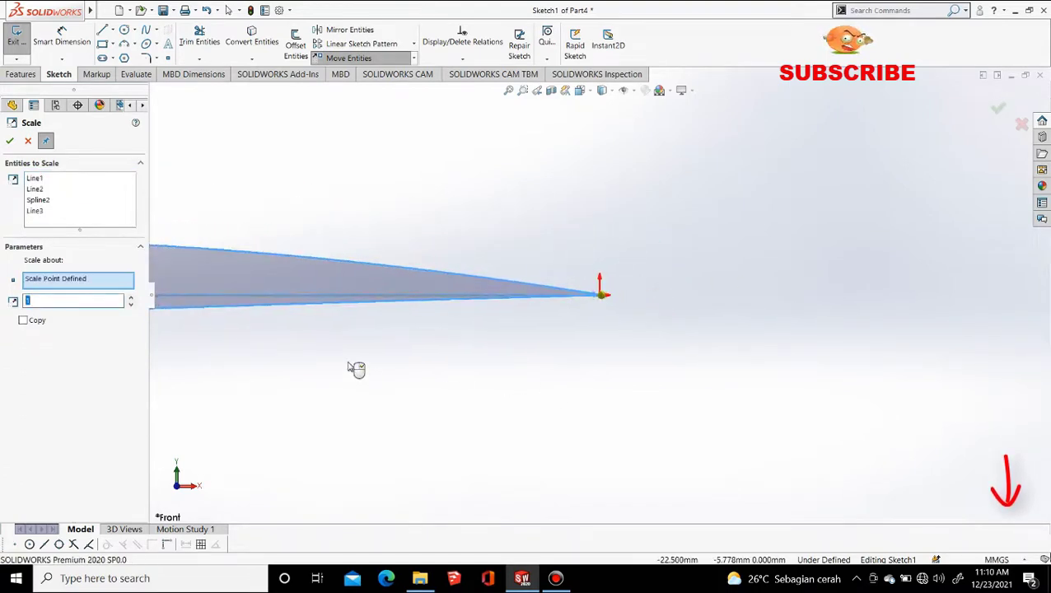
scroll(349, 367, up, 5)
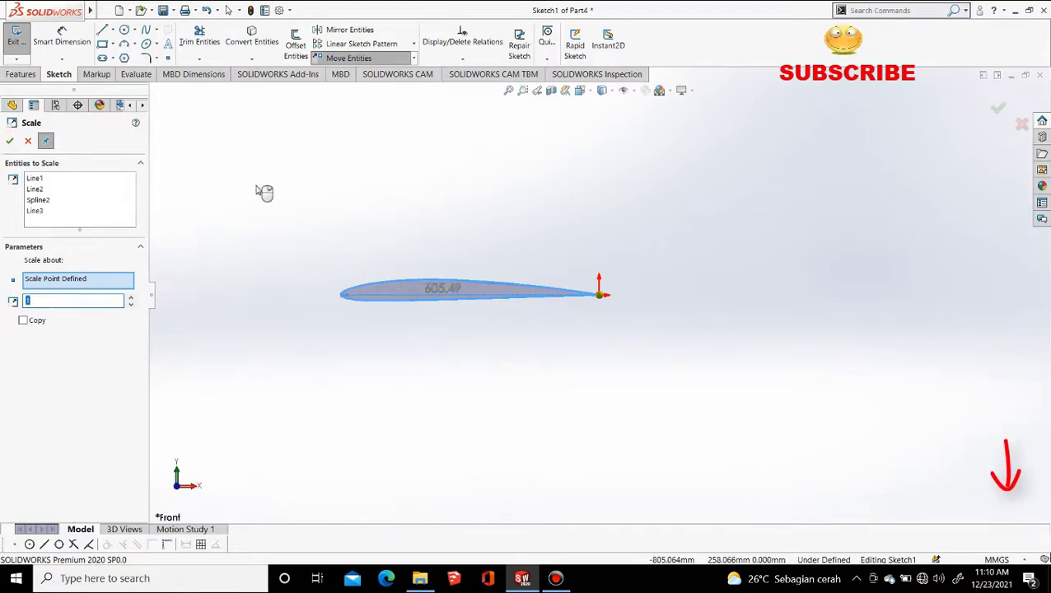
key(Escape)
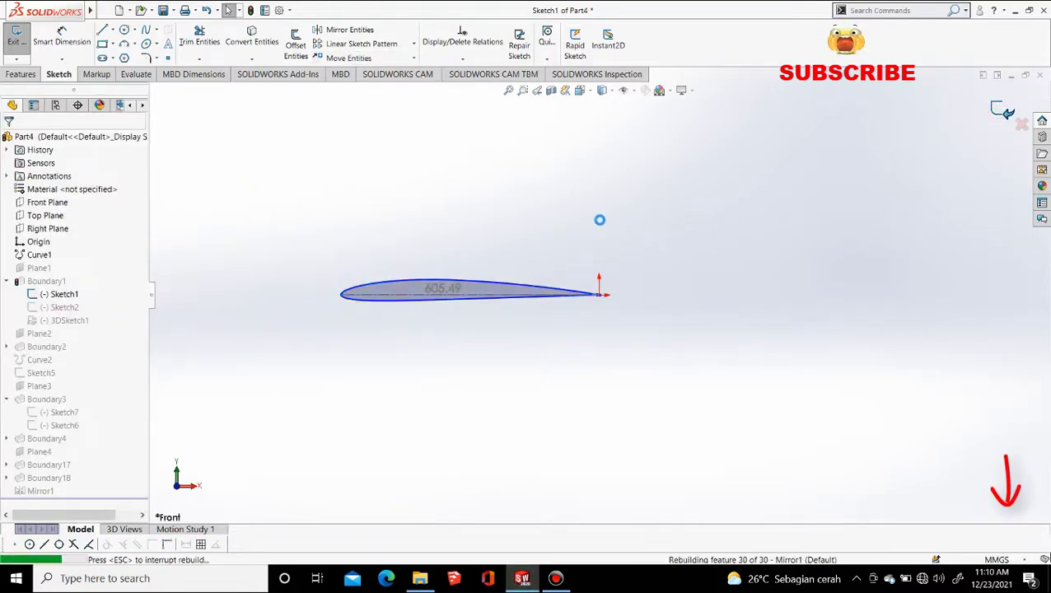
Step: Start an appearance edit, clear the whole part from the selection and choose blue with RGB 0, 17, 240
mouse_move(336, 290)
middle_down()
mouse_move(339, 323)
mouse_move(378, 382)
mouse_move(426, 343)
mouse_move(487, 401)
mouse_move(629, 228)
mouse_move(625, 329)
mouse_move(585, 548)
middle_up()
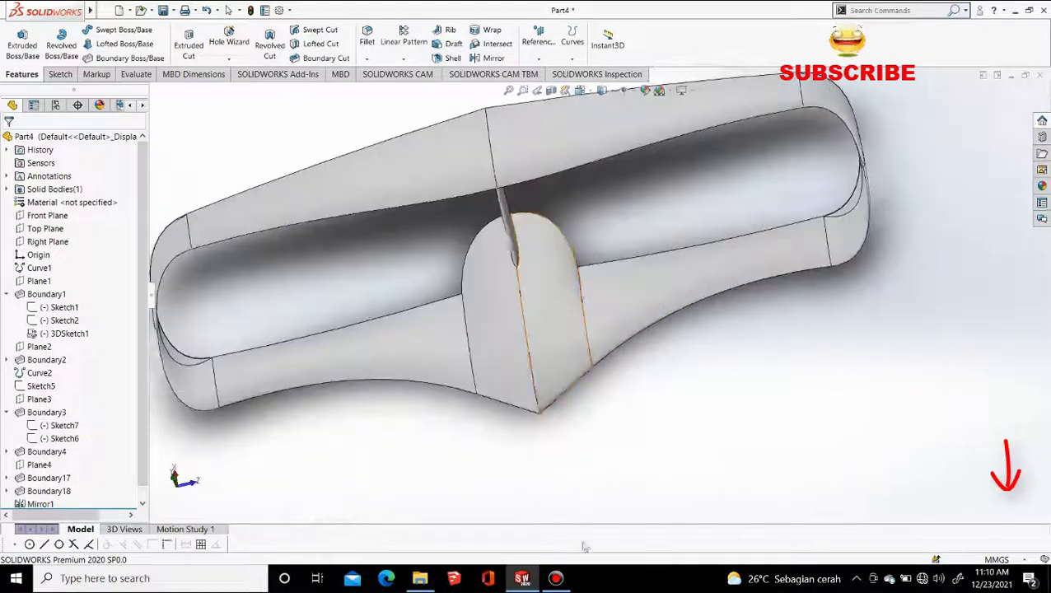
middle_drag(547, 396, 517, 268)
scroll(570, 332, up, 4)
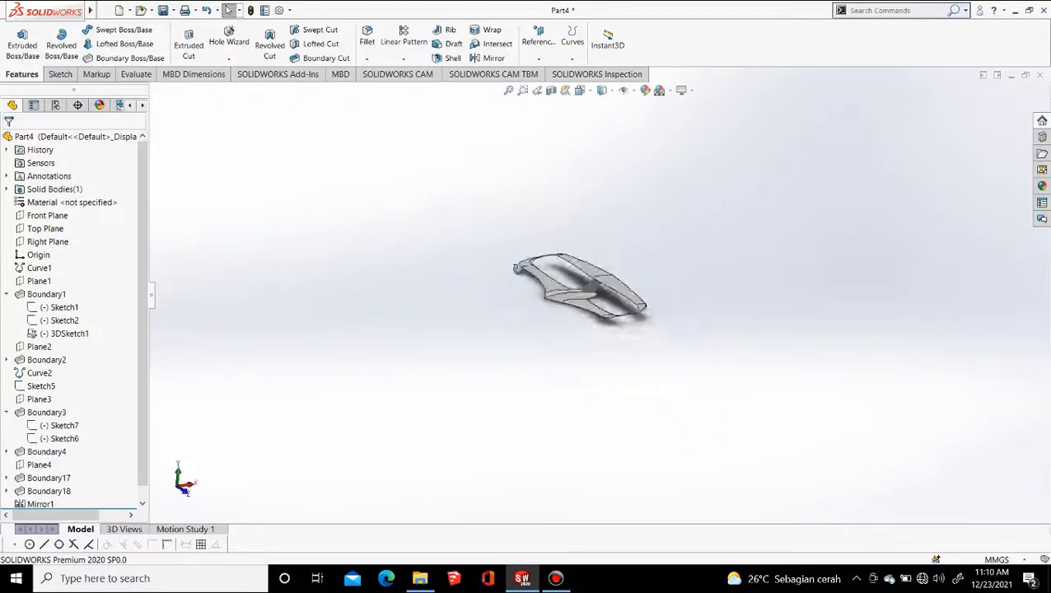
middle_drag(606, 279, 560, 398)
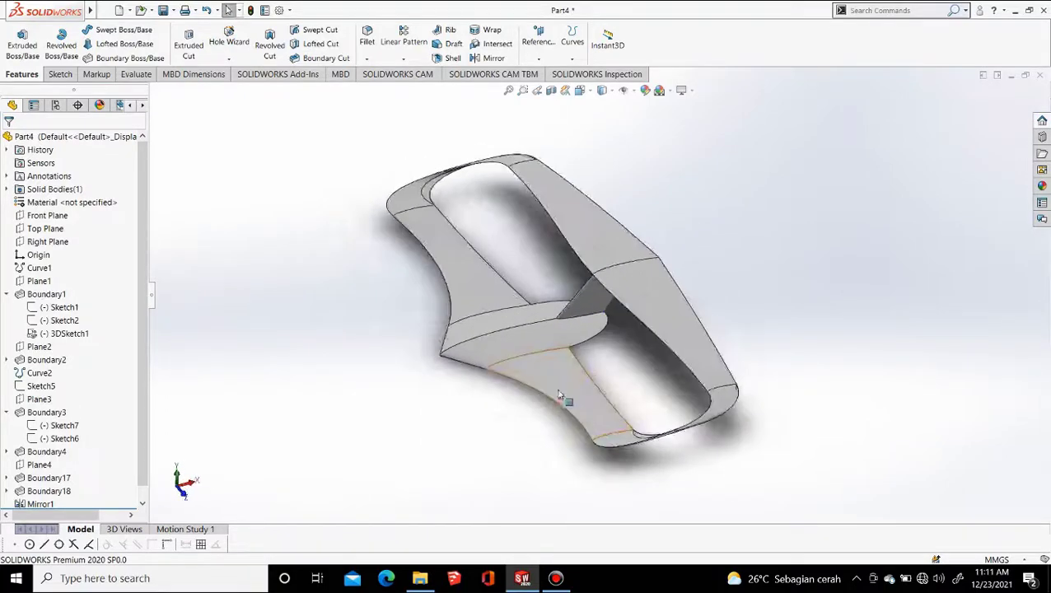
middle_drag(821, 330, 640, 311)
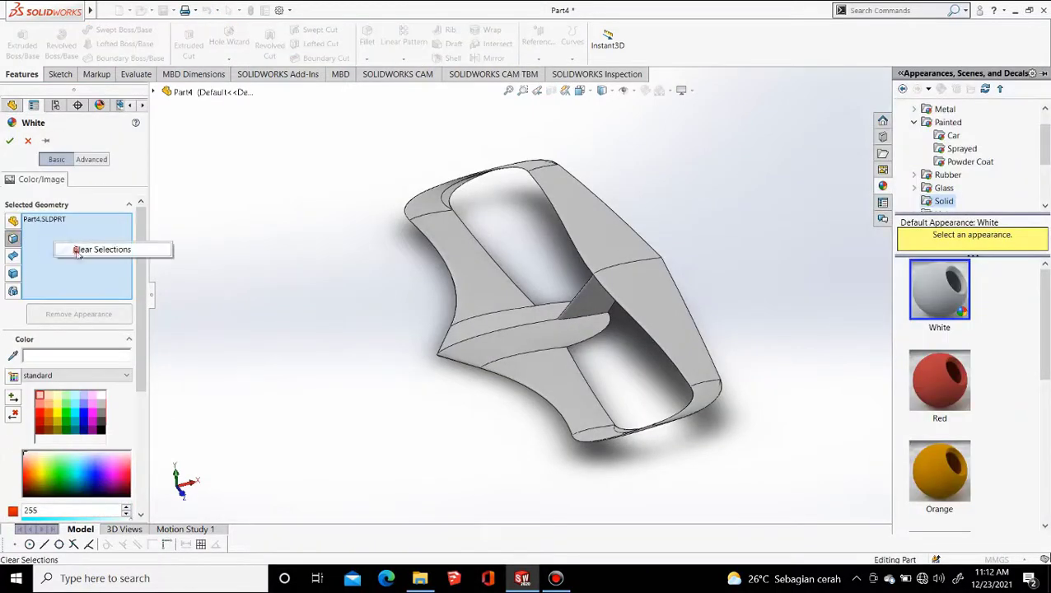
click(90, 250)
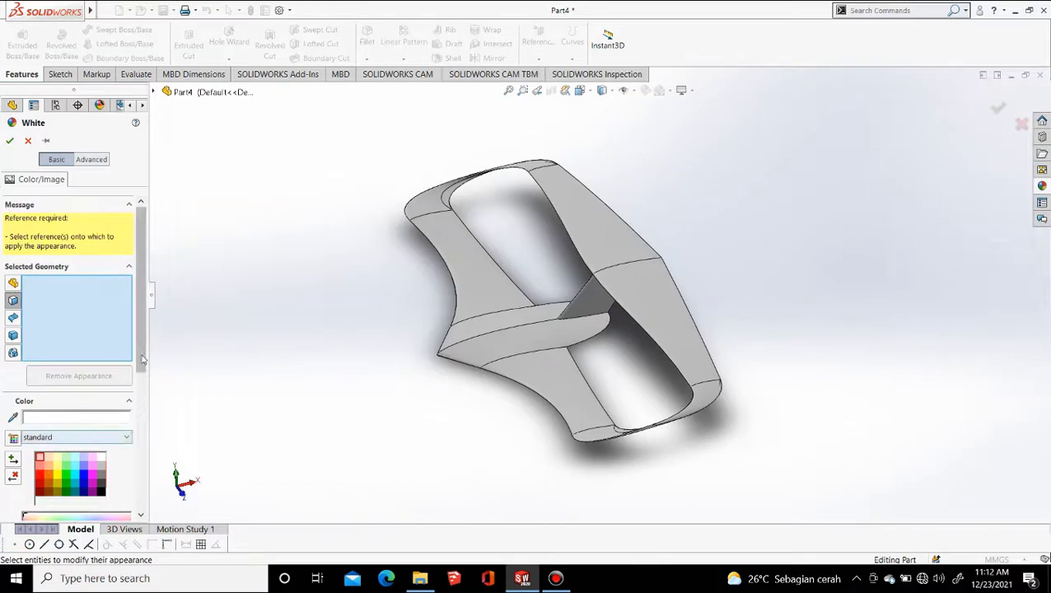
drag(141, 358, 141, 425)
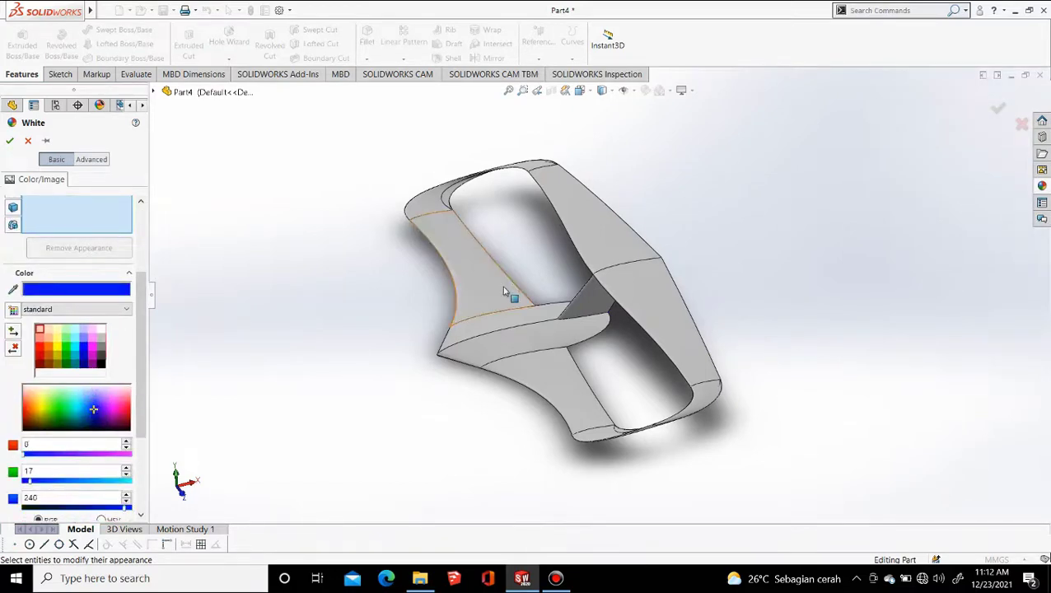
Step: Assign the blue colour to the centre section, wing panel and lower tip connector faces on one side
click(540, 342)
scroll(501, 360, down, 2)
middle_drag(499, 360, 364, 404)
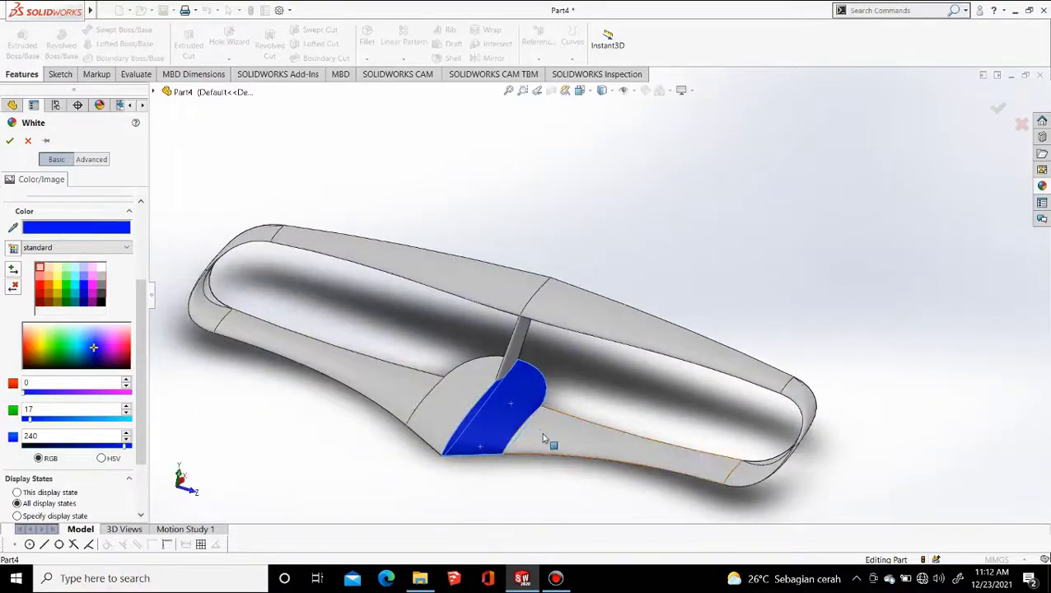
click(569, 452)
middle_drag(568, 452, 451, 524)
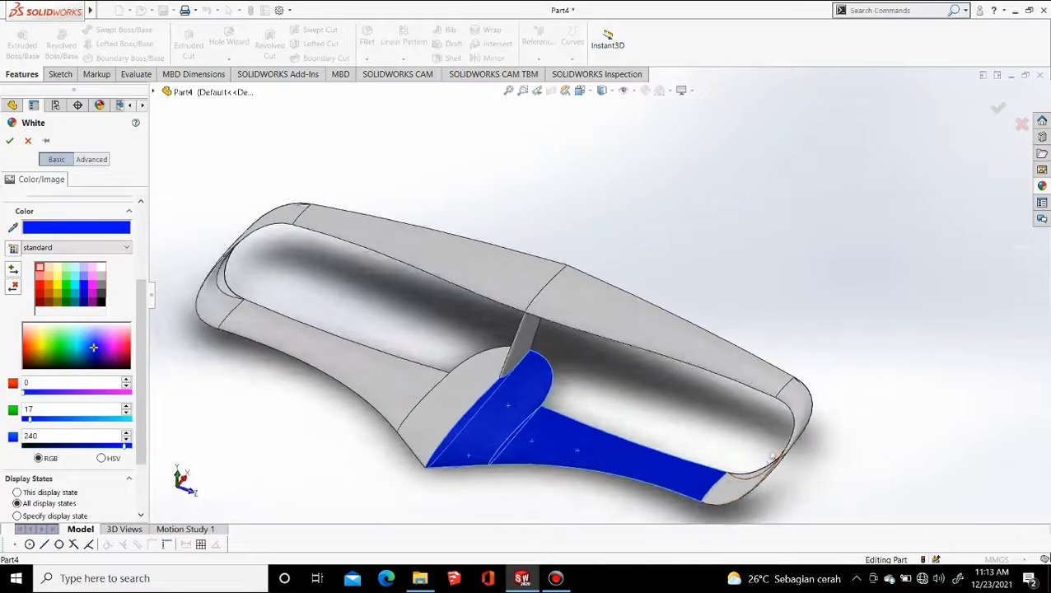
scroll(773, 458, down, 2)
middle_drag(772, 457, 732, 538)
click(716, 468)
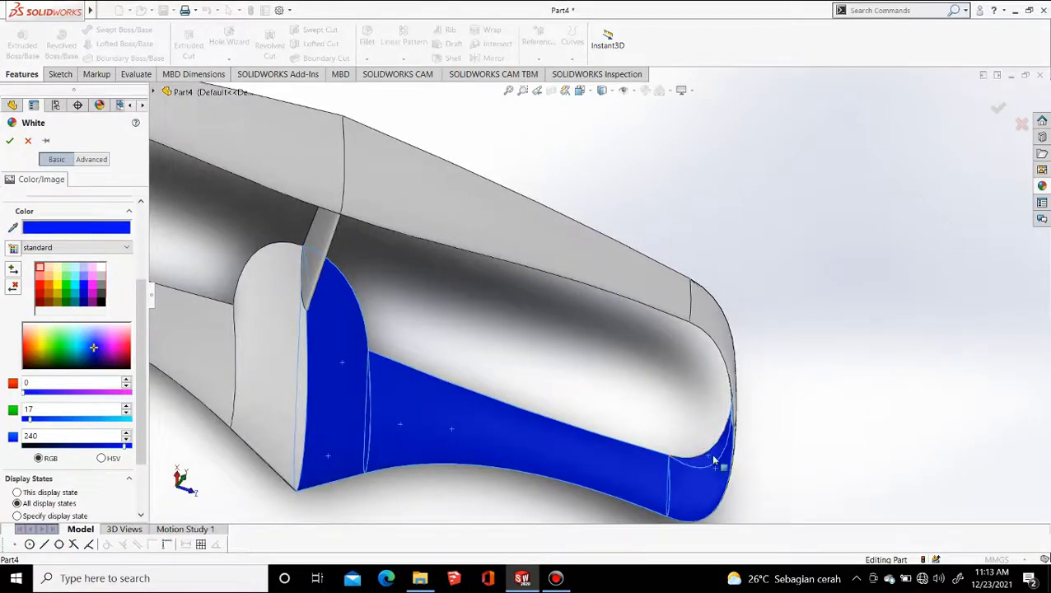
Step: Add the narrow uncoloured inner face of the lower tip connector to the blue selection
scroll(715, 461, down, 3)
middle_drag(721, 341, 600, 264)
scroll(733, 378, down, 5)
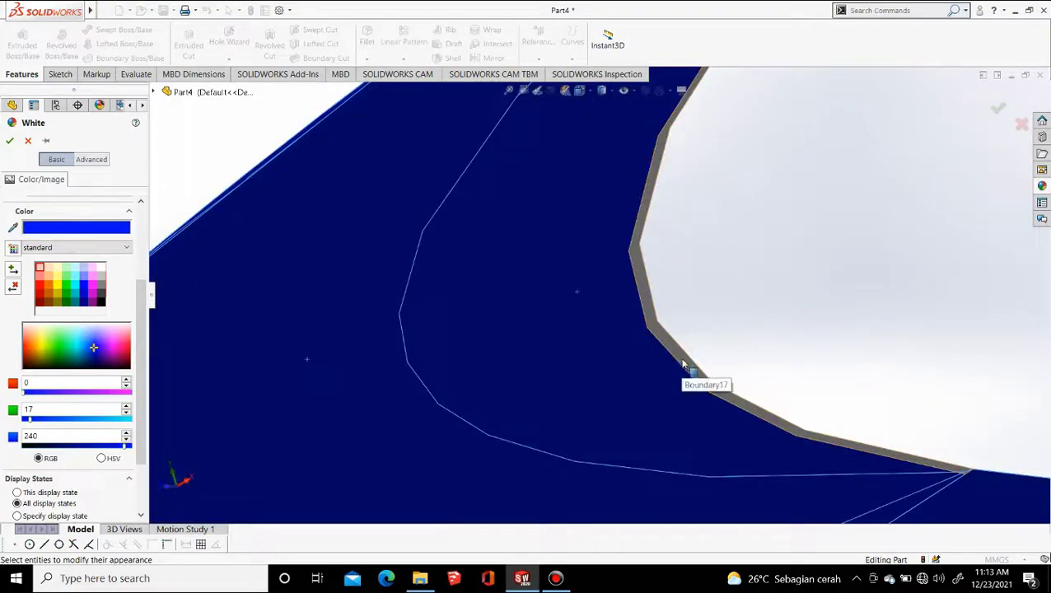
click(685, 365)
scroll(618, 418, up, 6)
middle_drag(563, 298, 671, 472)
scroll(609, 305, up, 1)
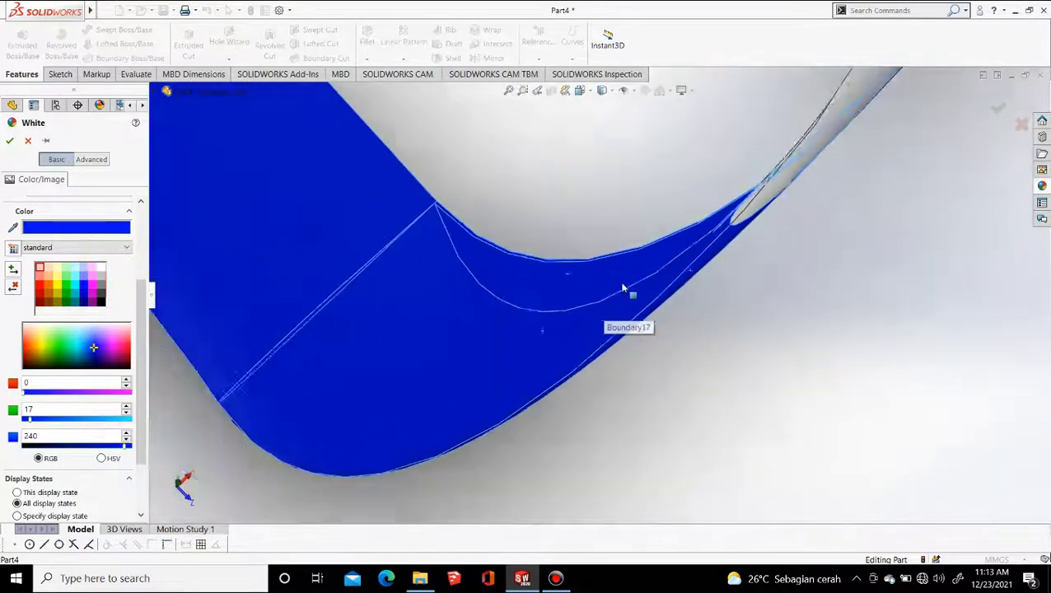
Step: Change the selected faces to a slightly different blue with a red value of 18 and apply the appearance
scroll(624, 287, up, 4)
middle_drag(624, 287, 480, 249)
scroll(575, 222, up, 6)
scroll(480, 256, down, 2)
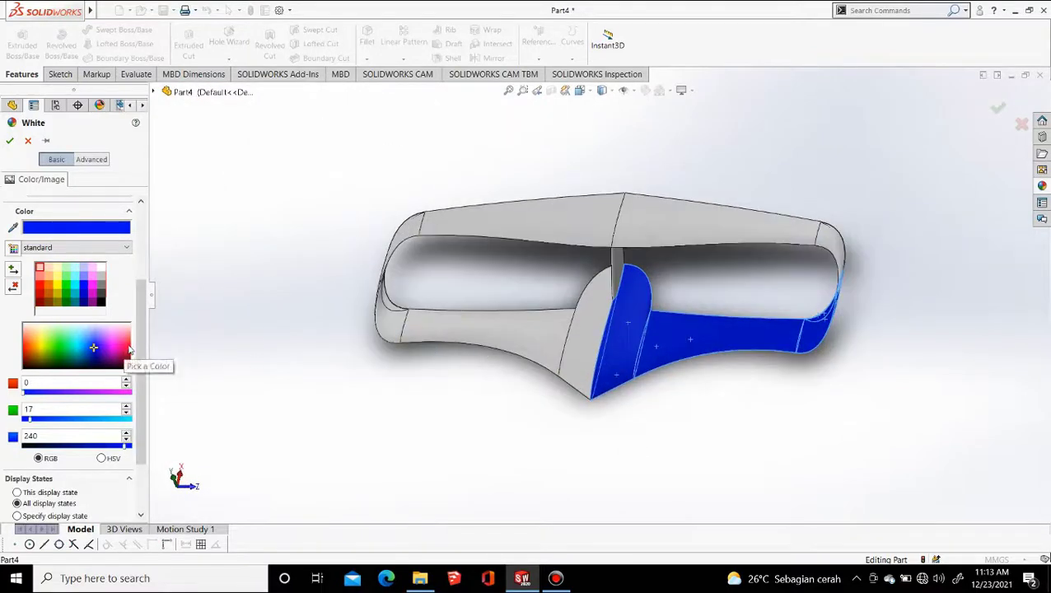
click(94, 349)
scroll(80, 265, up, 3)
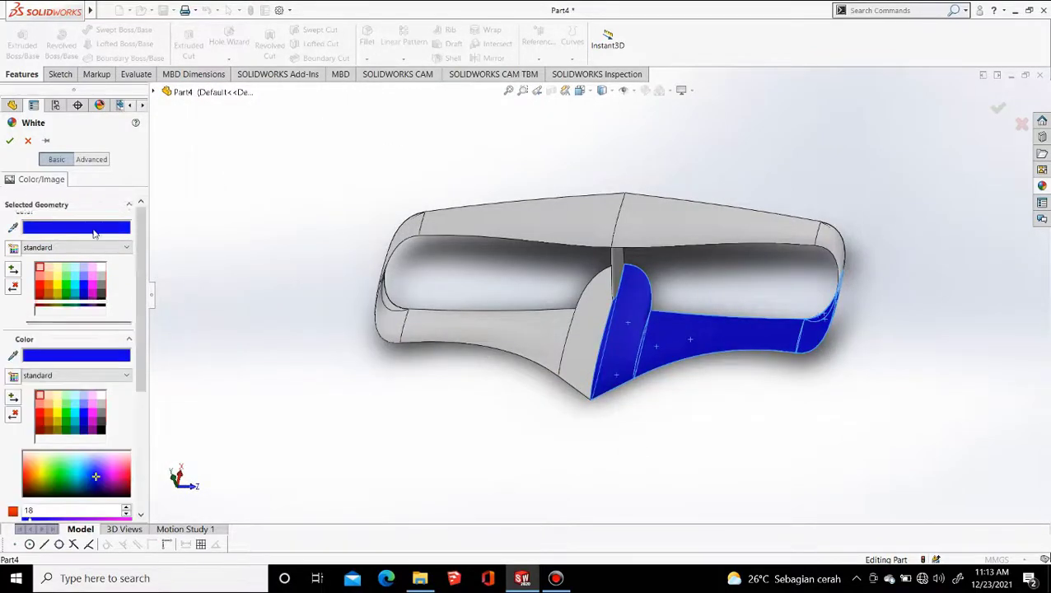
click(9, 141)
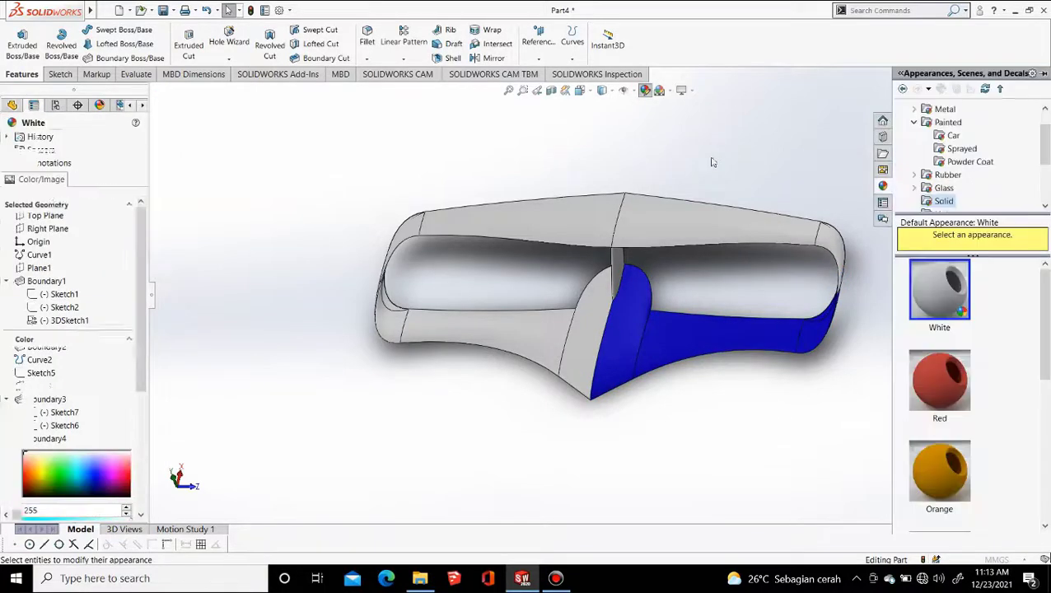
Step: Start a new appearance edit, remove the whole part from the selection and colour the uncoloured centre section and adjoining wing panel faces red
middle_drag(587, 360, 573, 312)
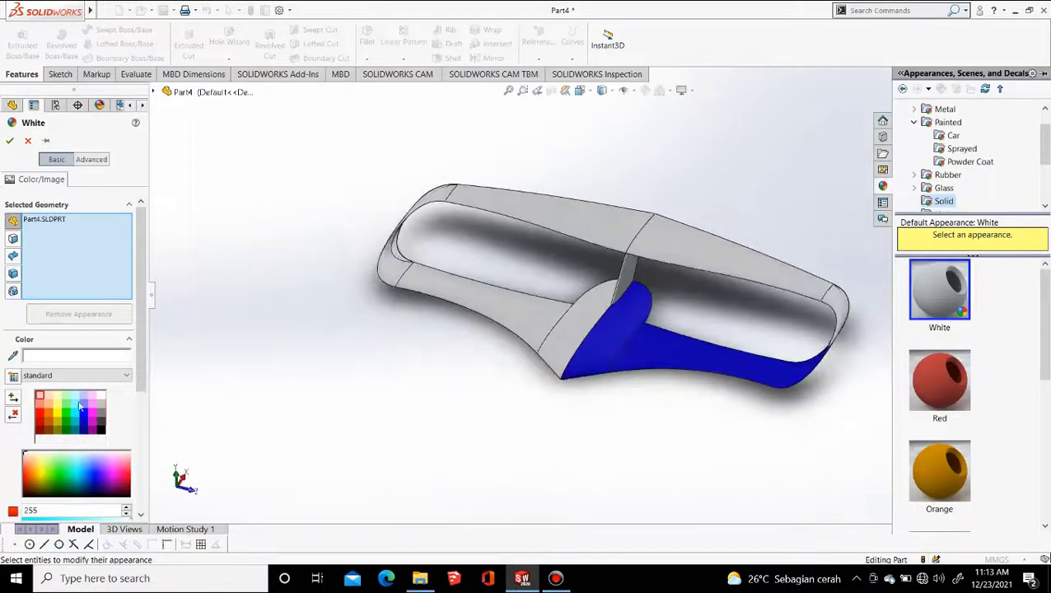
click(64, 249)
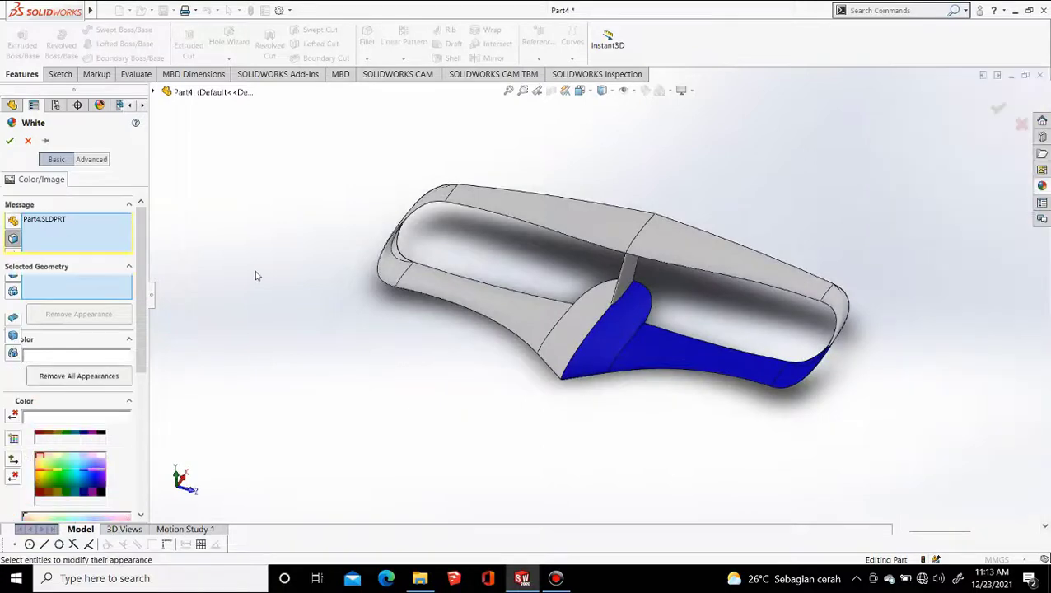
click(589, 321)
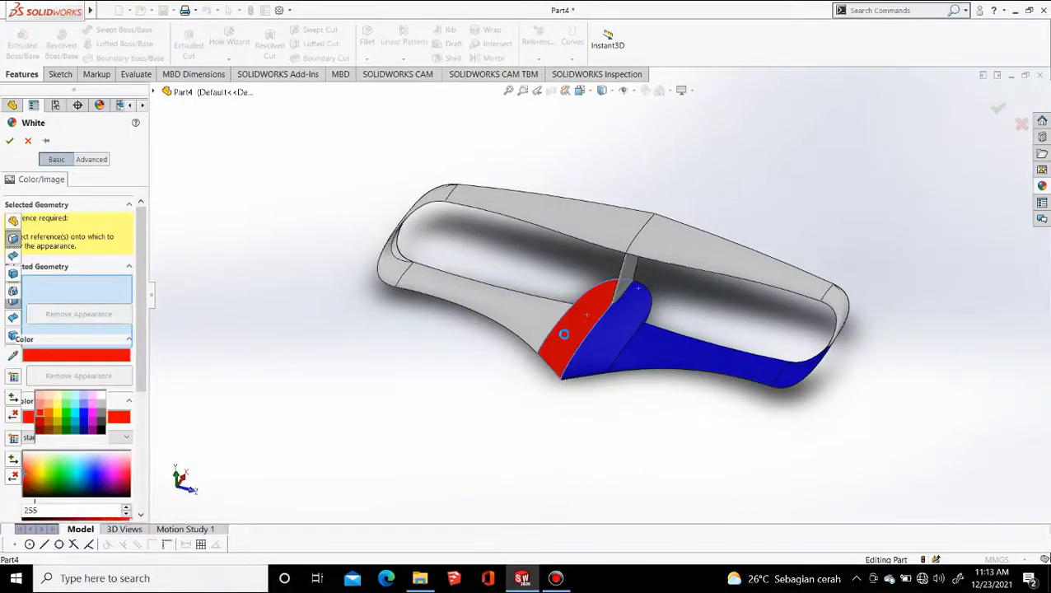
middle_drag(588, 321, 472, 429)
click(531, 305)
Step: Add the lower tip connector faces on the same side, including the narrow inner face, to the red selection and apply the appearance
scroll(448, 220, down, 5)
click(415, 311)
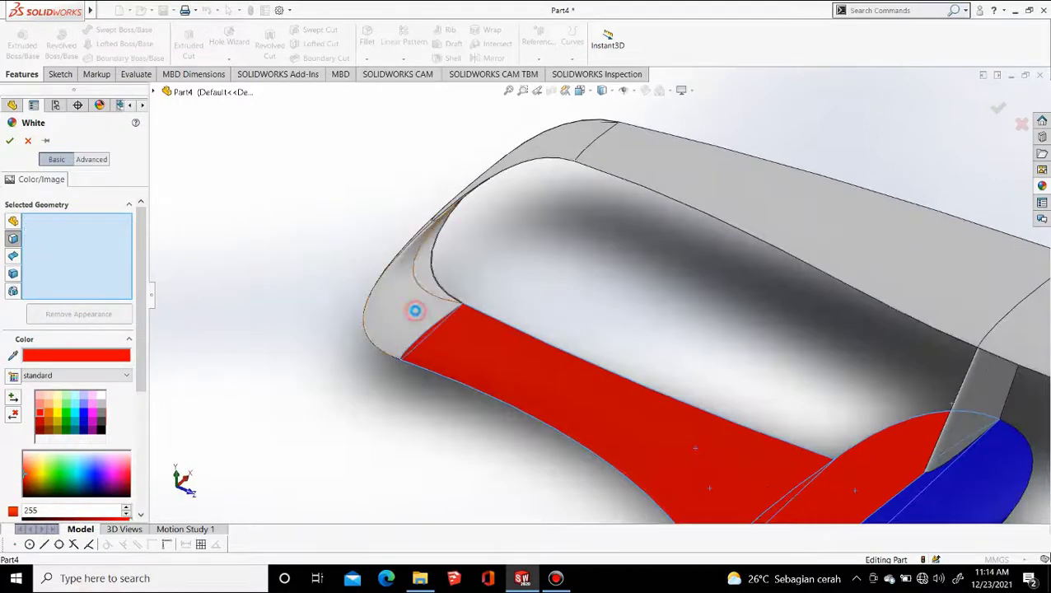
click(423, 265)
scroll(422, 265, down, 5)
middle_drag(470, 296, 506, 399)
click(452, 345)
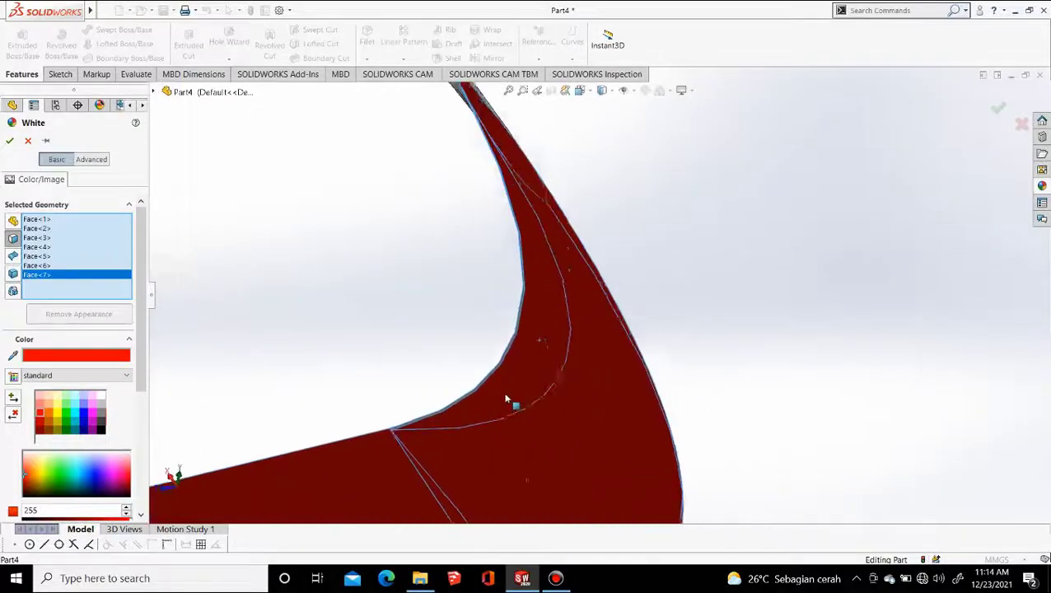
scroll(453, 371, down, 3)
click(453, 369)
scroll(587, 387, up, 5)
middle_drag(586, 387, 748, 354)
scroll(749, 350, up, 5)
scroll(754, 275, down, 2)
middle_drag(651, 285, 562, 321)
scroll(561, 322, down, 3)
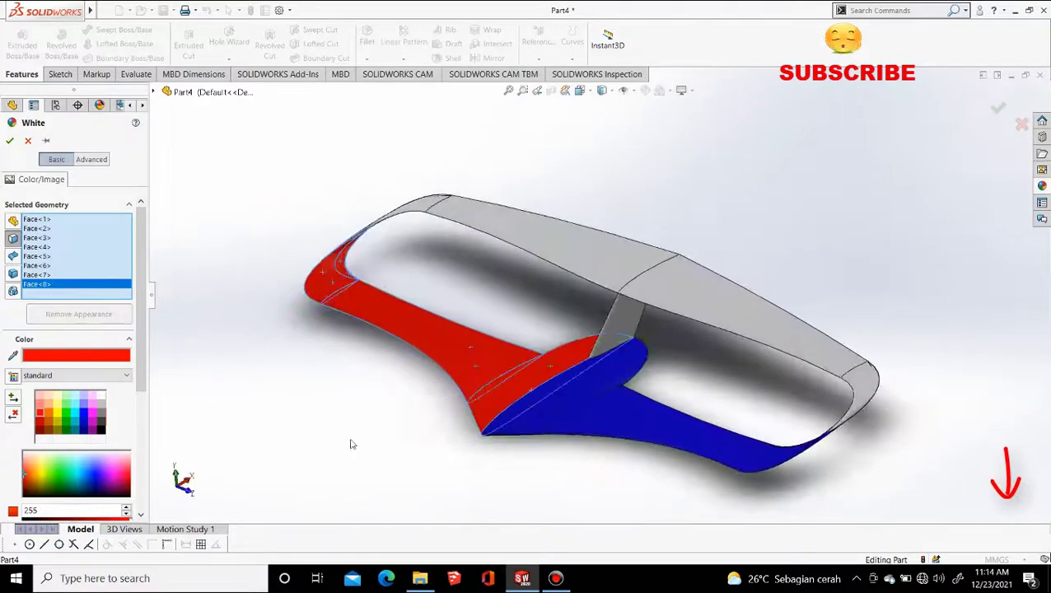
click(10, 141)
Step: Start a light grey appearance edit without the whole part and select the upper and lower faces of both tail panels
middle_drag(650, 366, 672, 367)
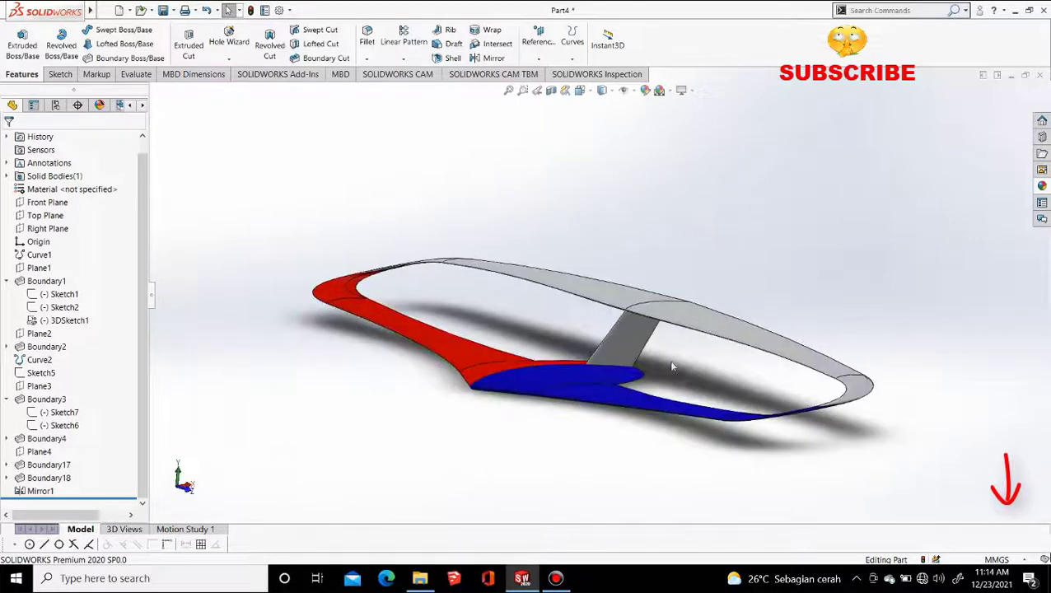
middle_drag(582, 382, 1049, 267)
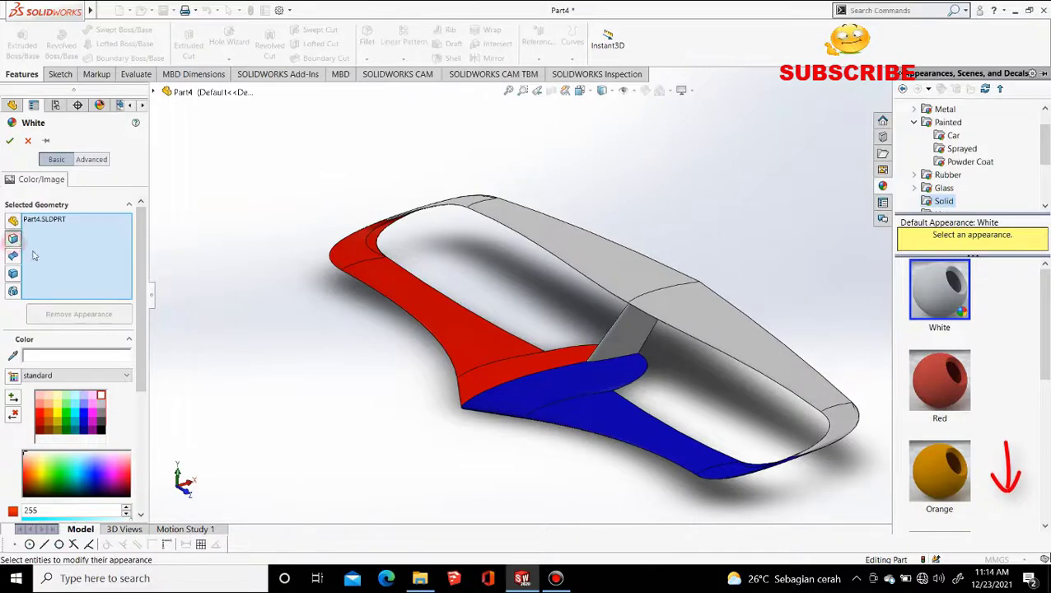
click(75, 259)
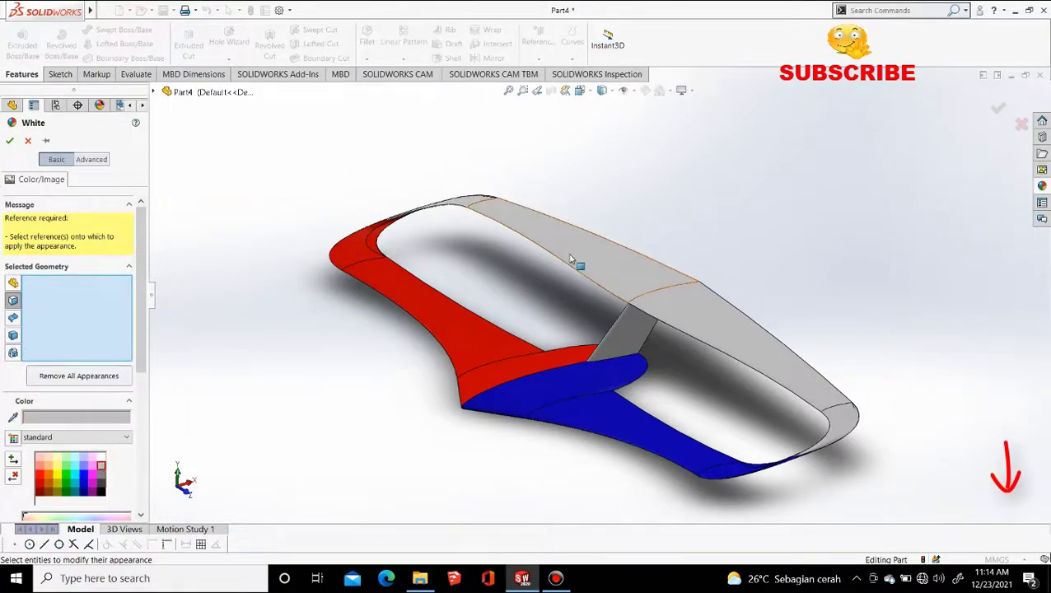
click(637, 279)
click(696, 318)
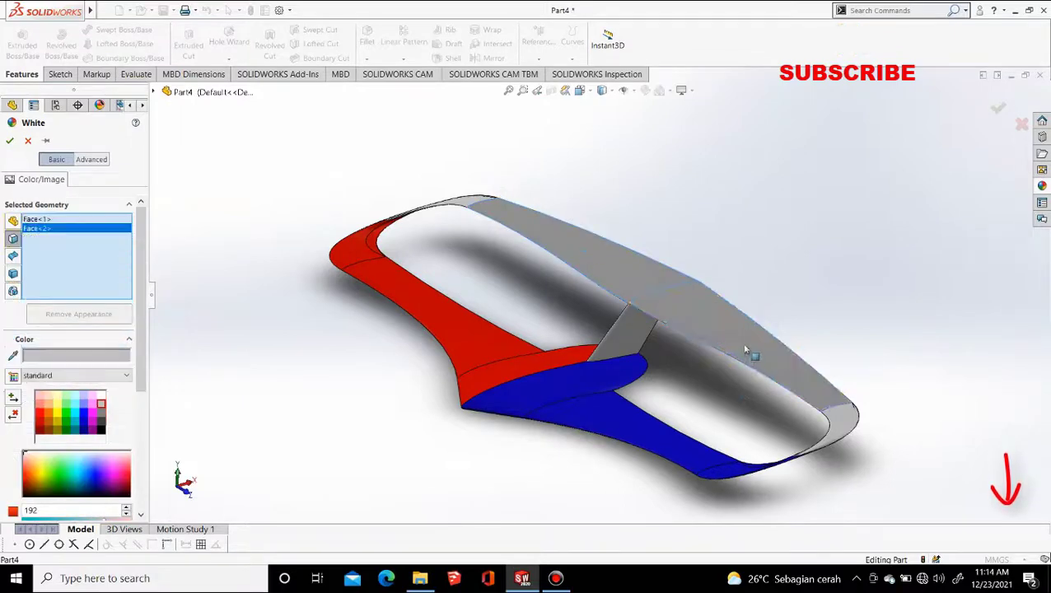
scroll(705, 334, down, 6)
middle_drag(586, 271, 602, 179)
click(594, 298)
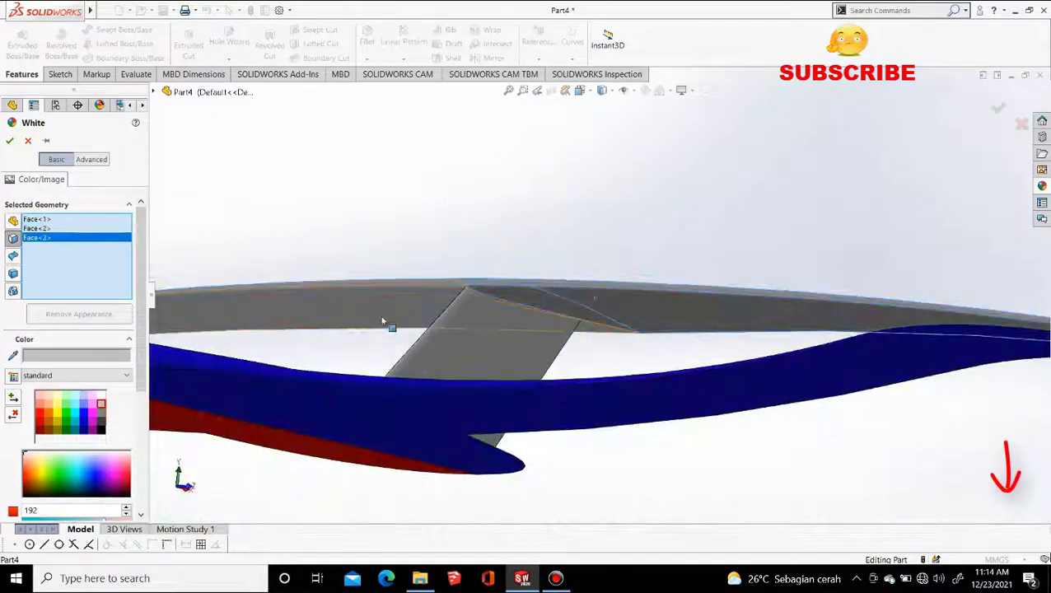
click(383, 321)
Step: Add the faces of the upper tip connector on the blue side to the grey selection
scroll(622, 300, up, 5)
middle_drag(622, 300, 628, 393)
scroll(628, 393, down, 8)
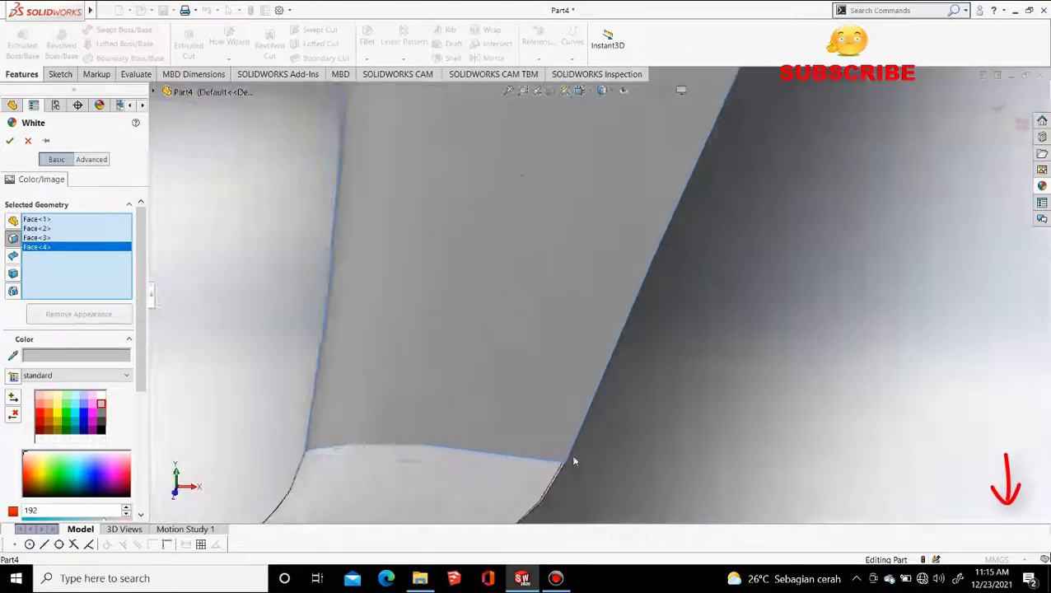
click(484, 446)
scroll(552, 435, up, 6)
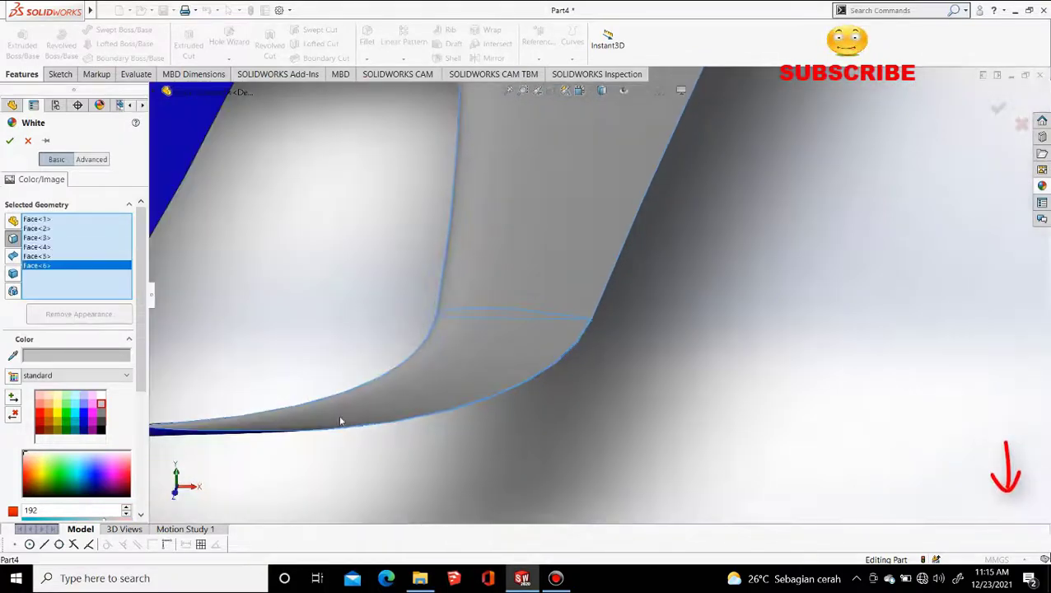
middle_drag(340, 423, 535, 430)
scroll(520, 428, down, 4)
scroll(521, 427, down, 1)
click(516, 383)
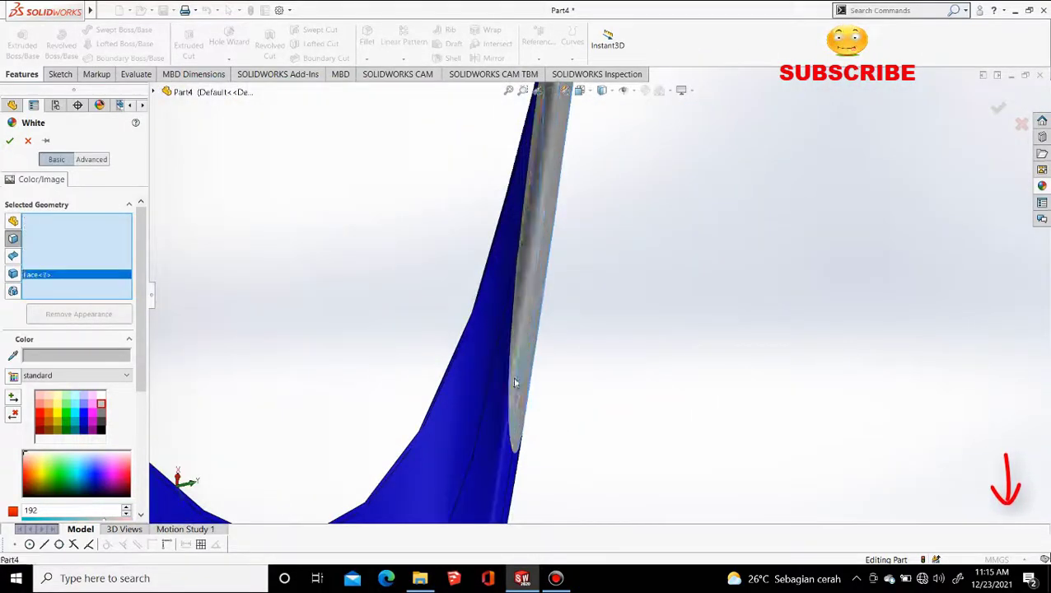
scroll(619, 292, up, 7)
middle_drag(619, 293, 631, 440)
scroll(598, 241, down, 5)
scroll(598, 241, down, 3)
click(548, 358)
scroll(655, 279, up, 8)
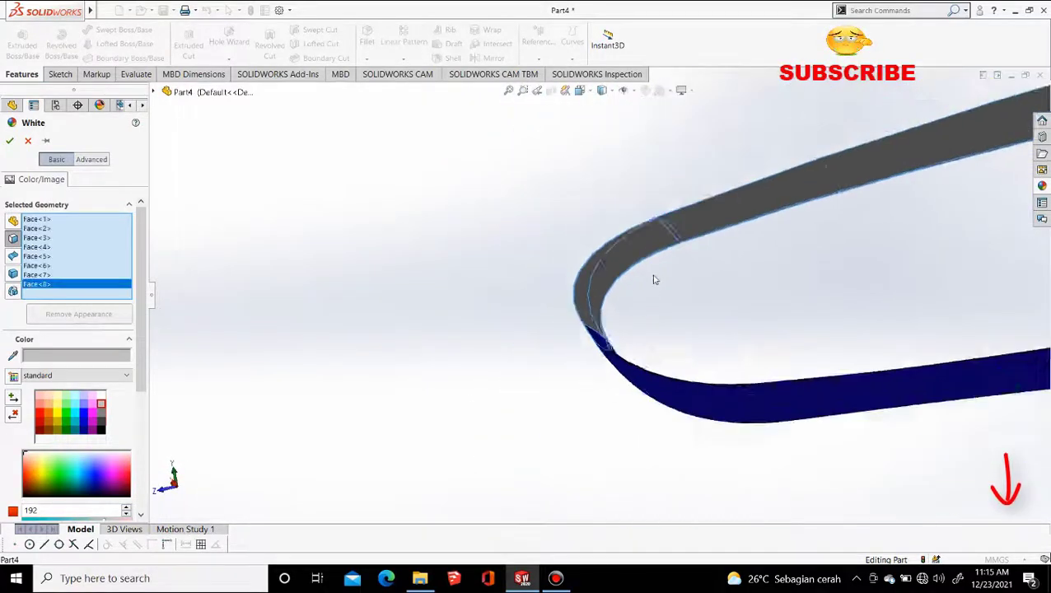
Step: Add the faces of the upper tip connector on the red side, including the narrow edge faces, to the grey selection
scroll(733, 262, down, 8)
click(533, 217)
click(669, 215)
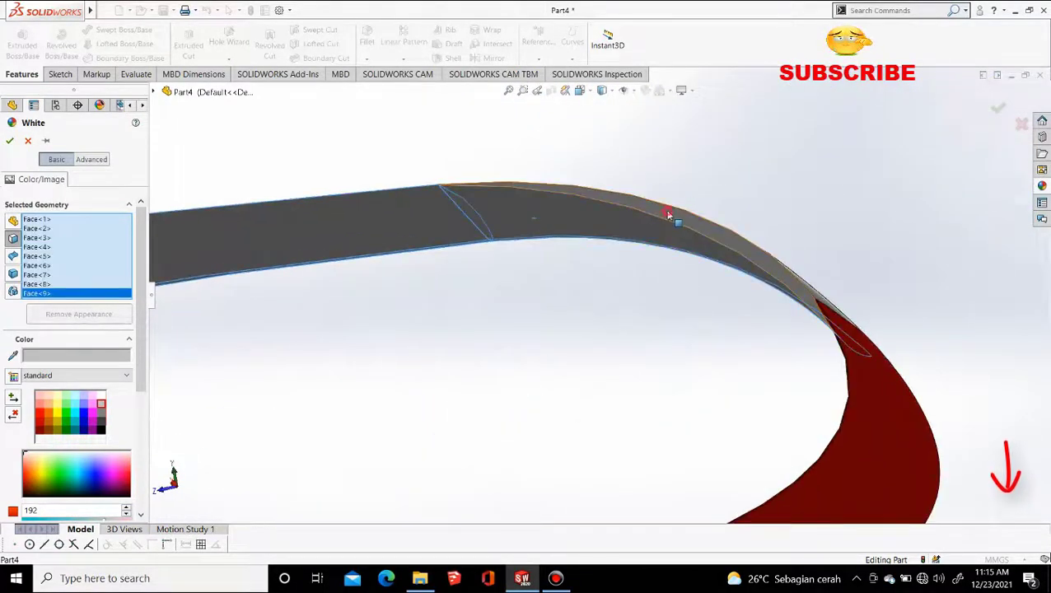
middle_drag(661, 223, 659, 272)
click(658, 230)
scroll(340, 392, down, 5)
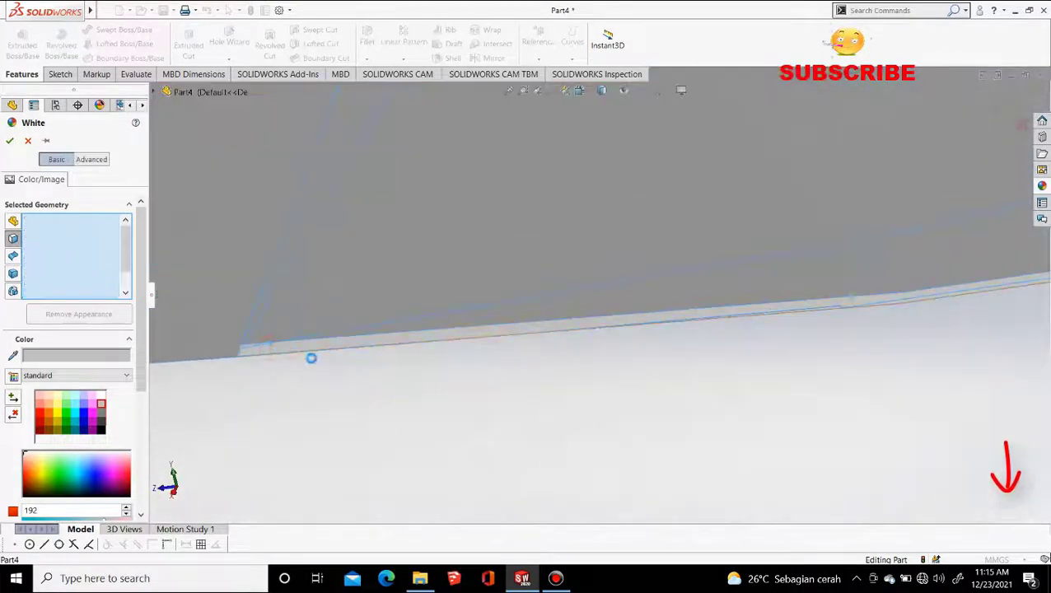
scroll(584, 205, up, 5)
middle_drag(601, 207, 290, 322)
scroll(559, 205, up, 5)
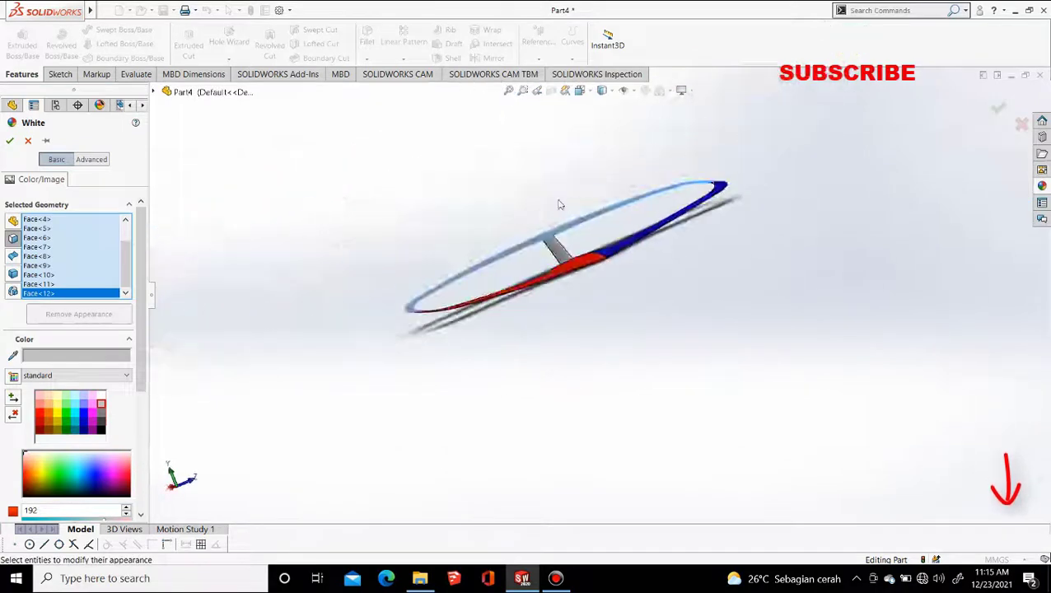
Step: Change the selected tail and upper tip connector faces to white and apply the appearance
middle_drag(558, 205, 368, 300)
click(101, 398)
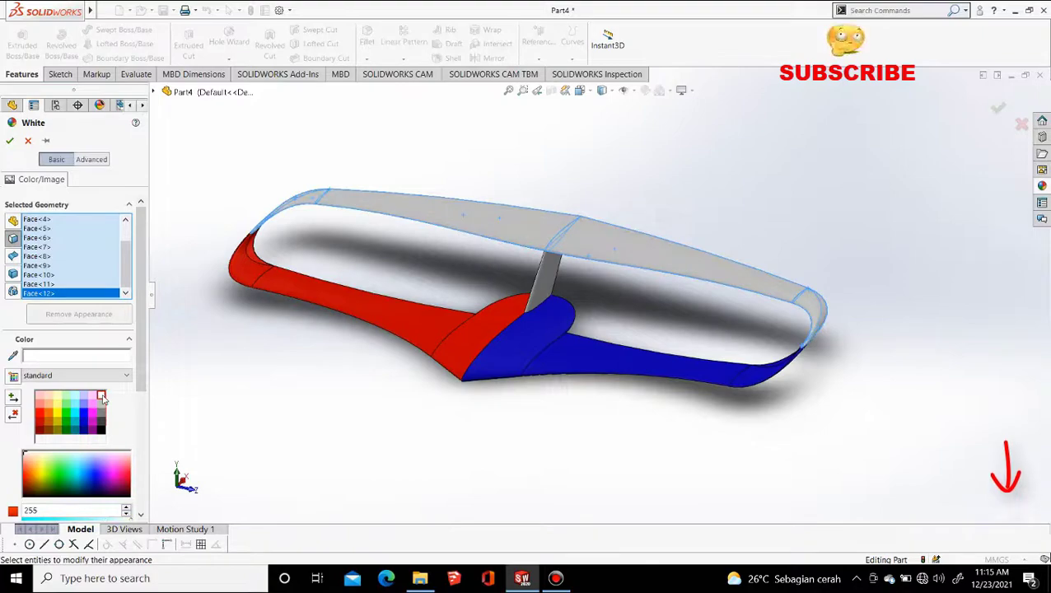
click(10, 144)
click(415, 429)
scroll(560, 276, down, 5)
click(542, 289)
middle_drag(541, 289, 642, 280)
click(644, 280)
scroll(645, 280, up, 4)
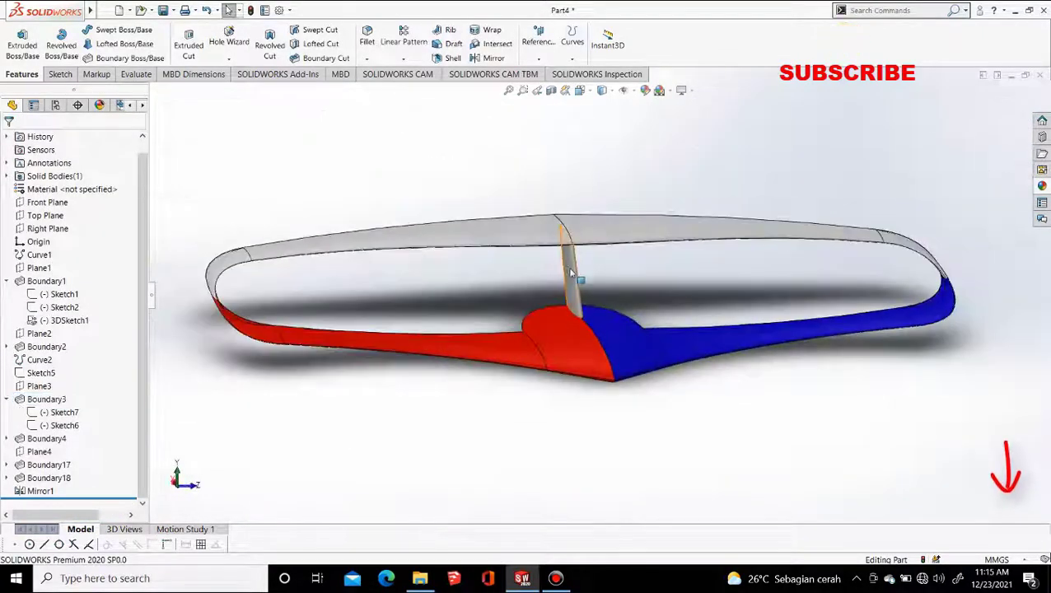
click(578, 279)
click(752, 294)
Step: Edit the whole part's appearance, set its colour to medium grey with RGB 128, 128, 128 for the fin, and apply it
click(1042, 187)
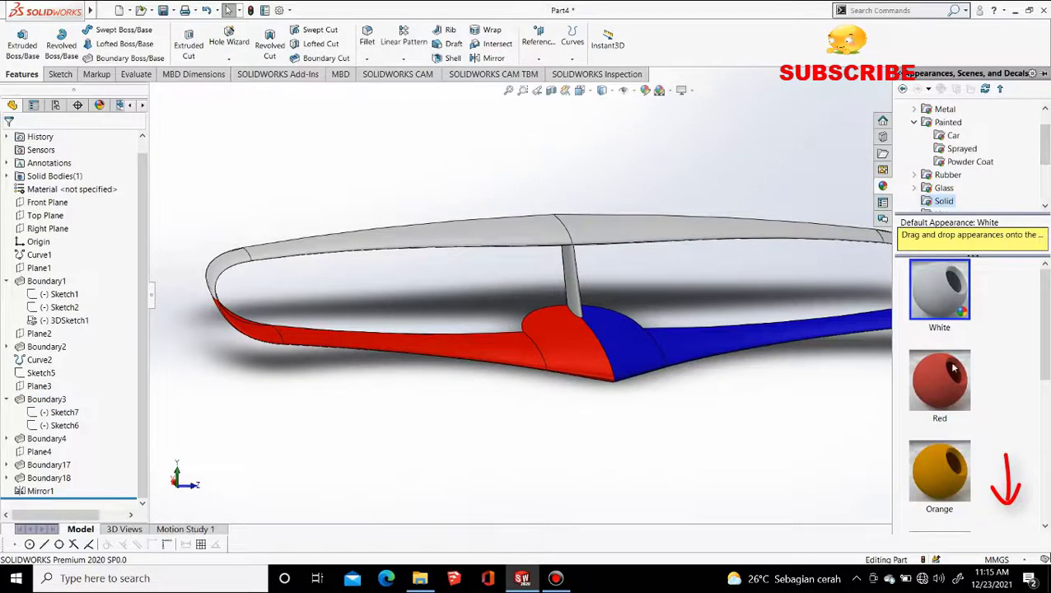
click(953, 135)
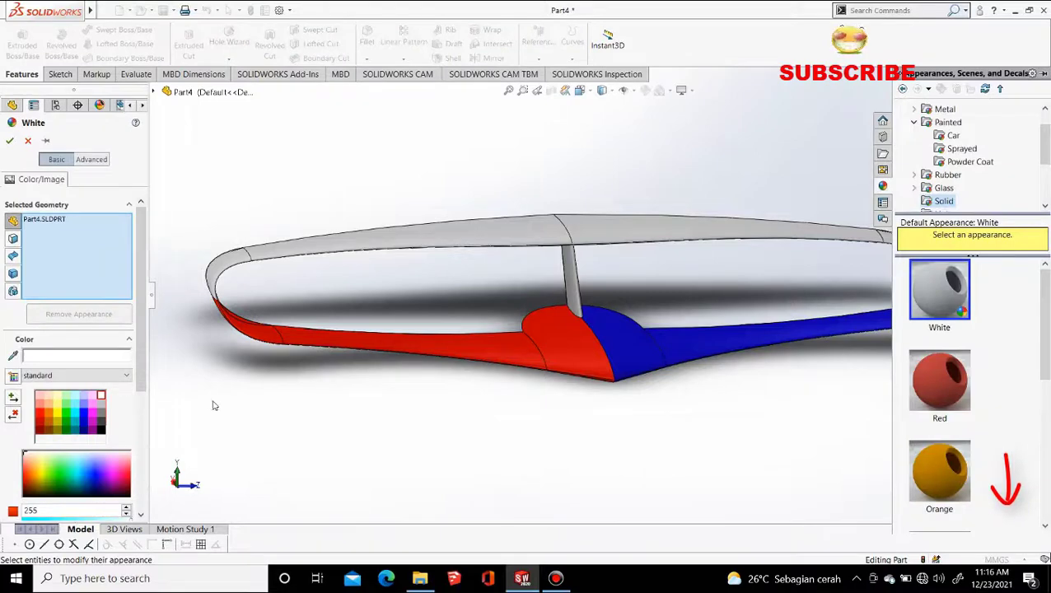
middle_drag(213, 405, 612, 296)
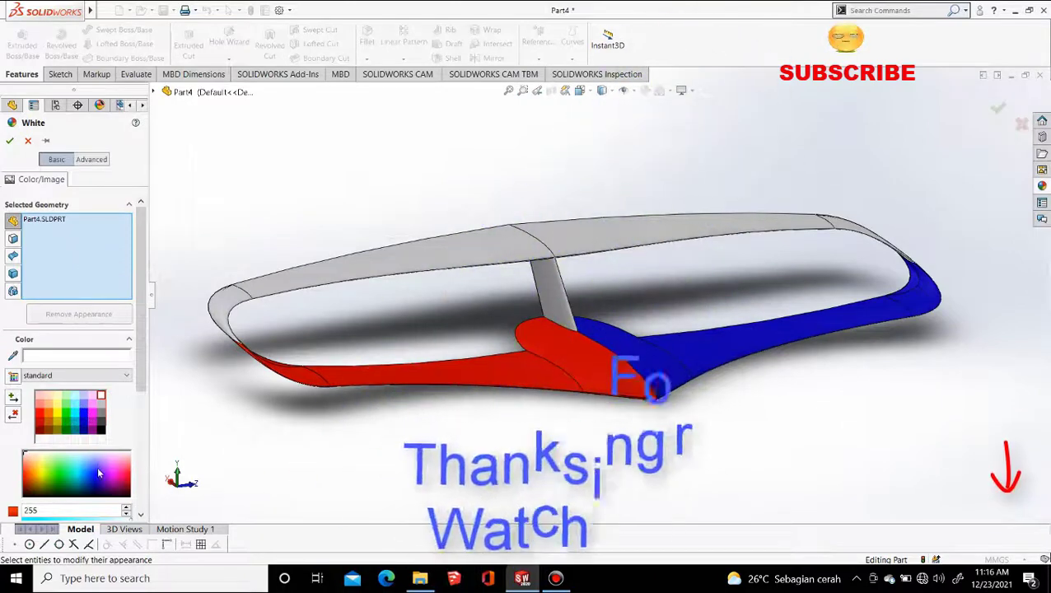
scroll(111, 423, down, 5)
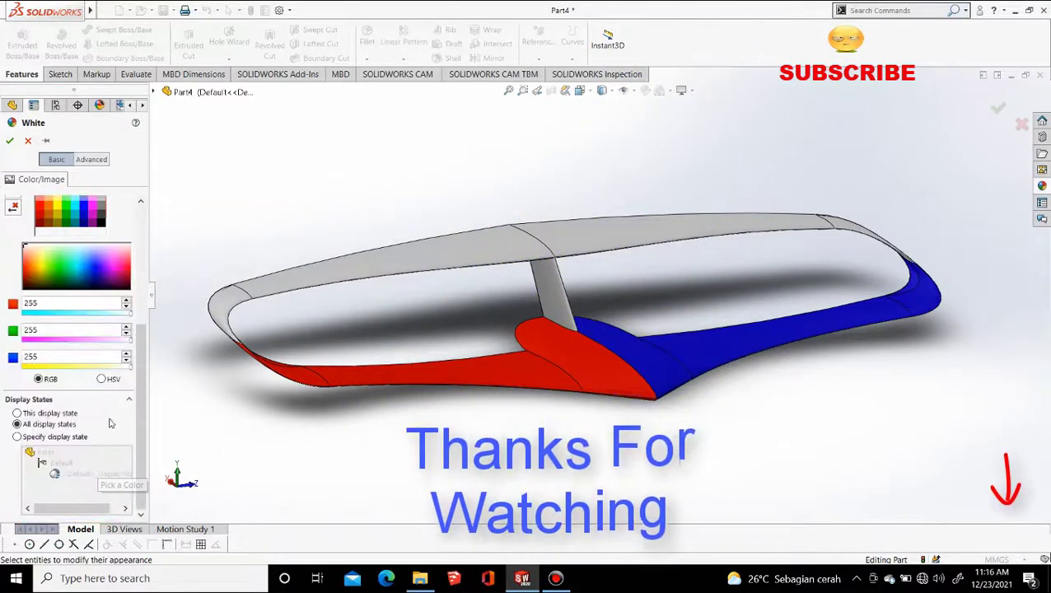
click(102, 212)
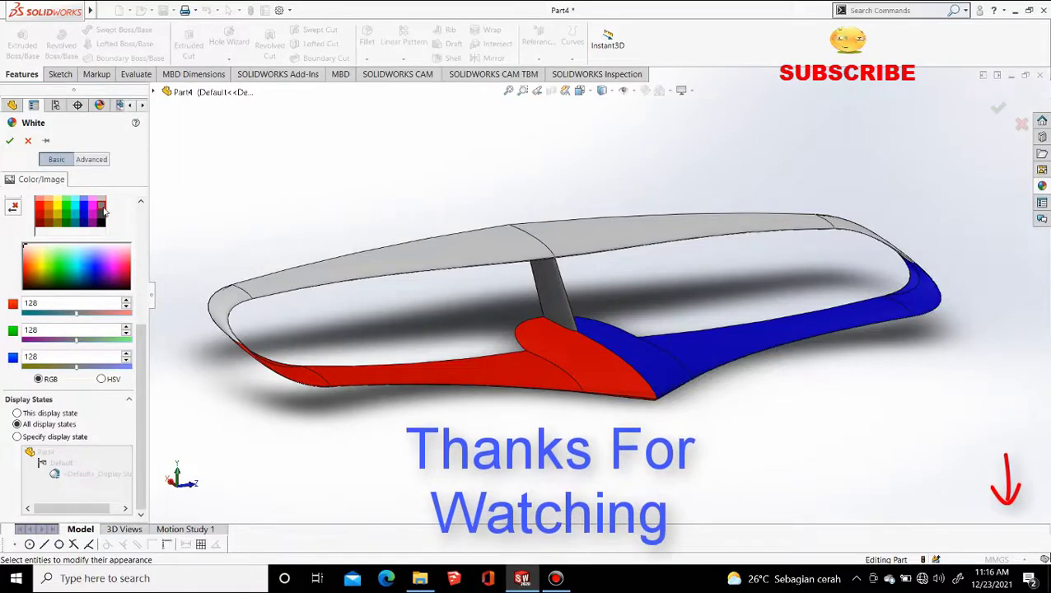
click(10, 141)
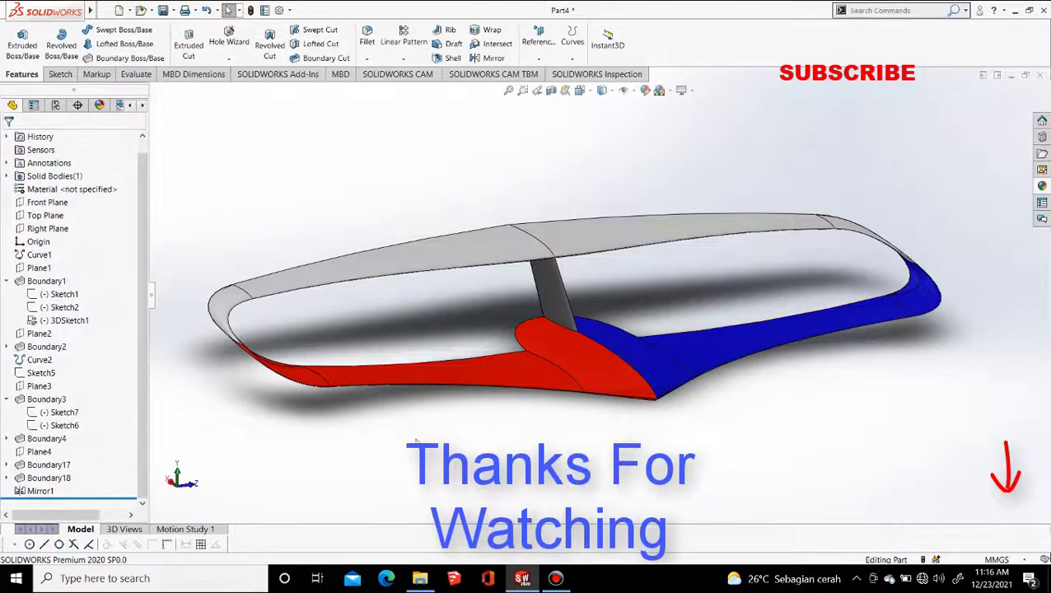
Step: Hide the feature tree and examine the finished coloured wing model from several angles
scroll(62, 269, up, 1)
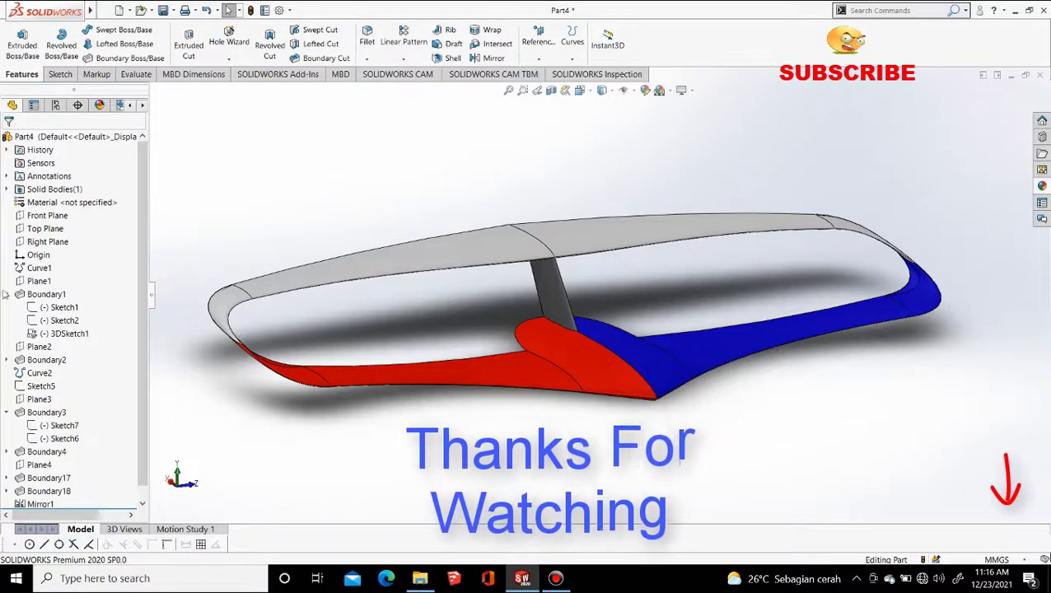
click(151, 297)
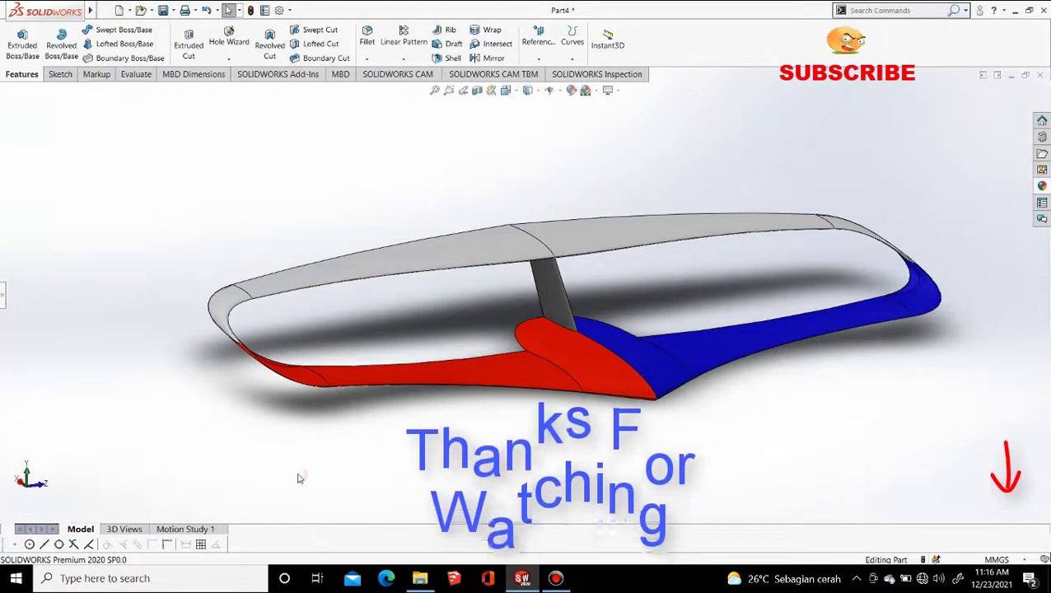
middle_drag(300, 478, 466, 339)
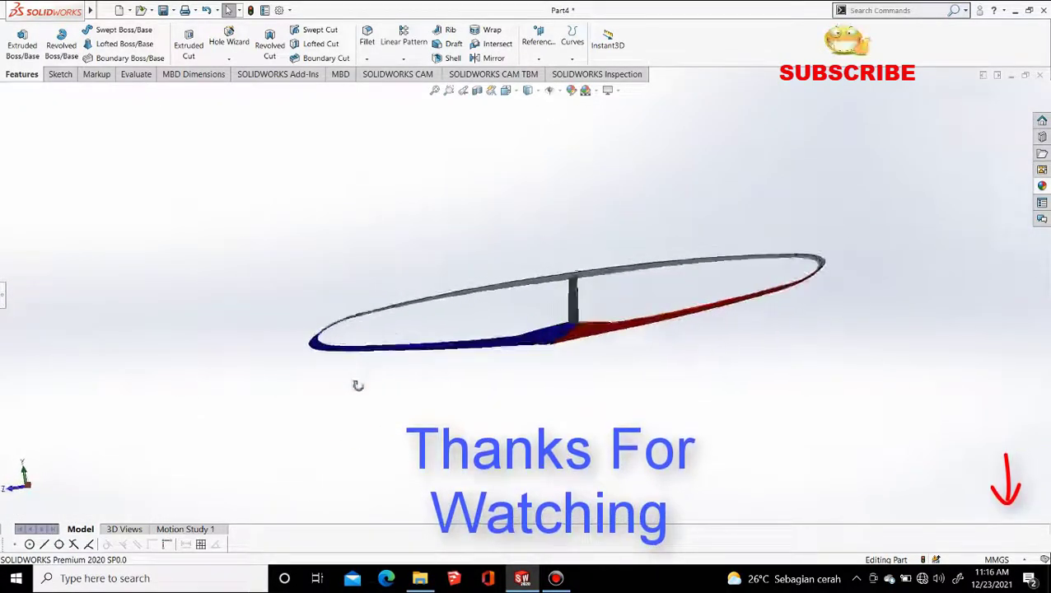